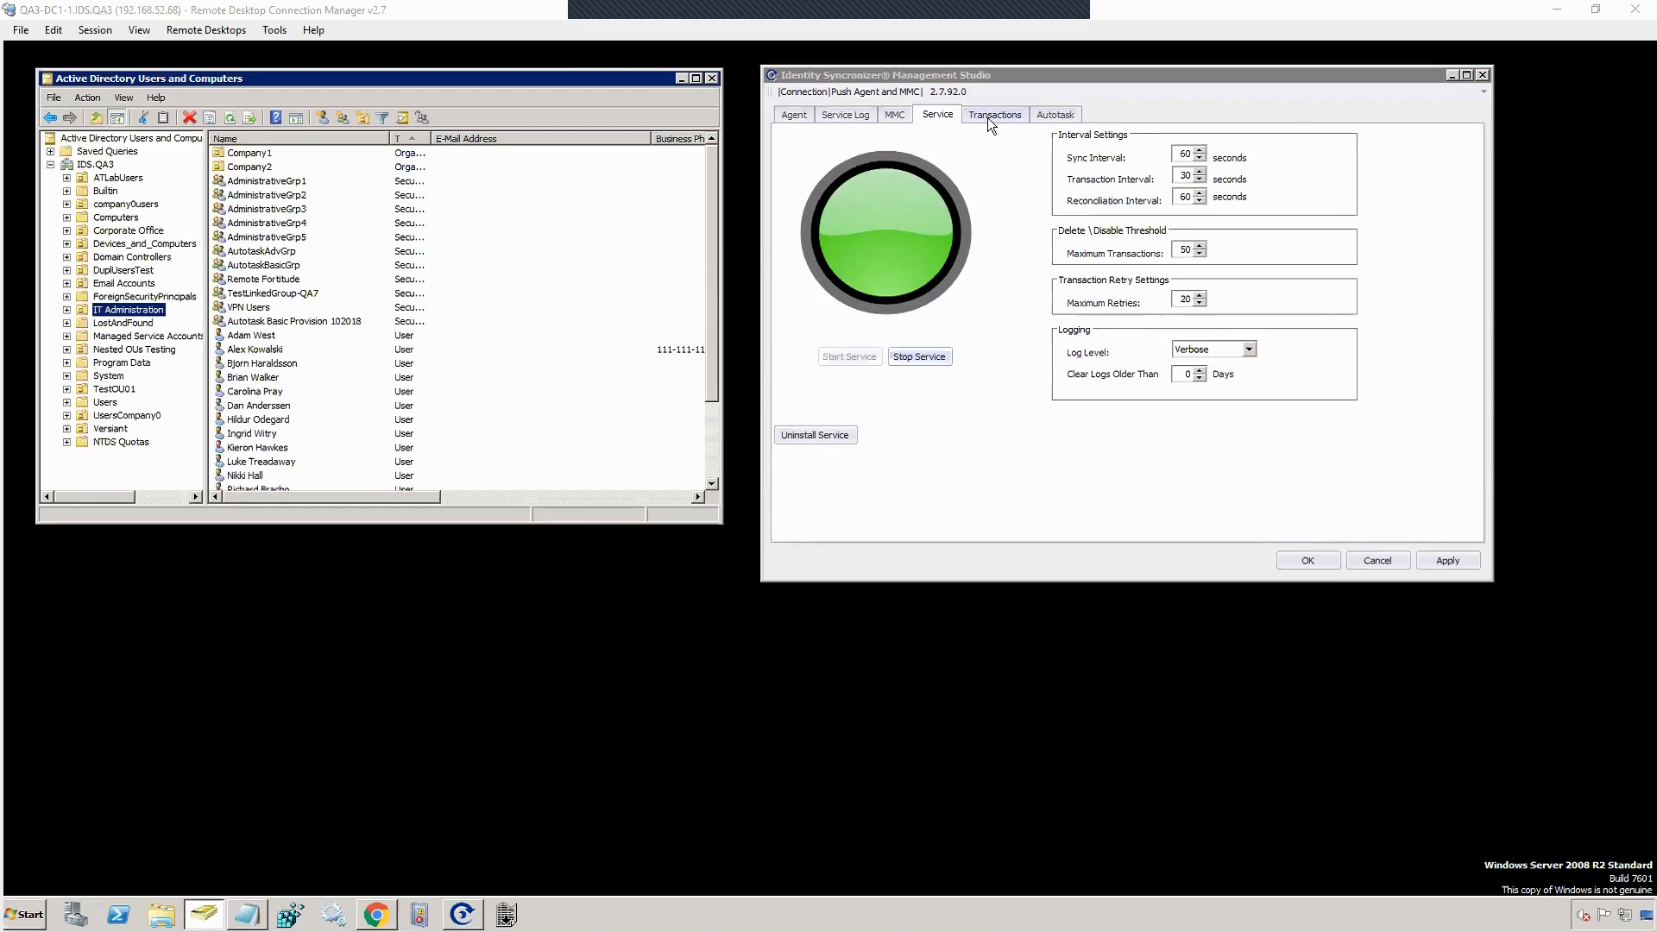
Step: Open the Autotask integration settings from the sync service view
{"action": "left_click", "coordinate": [1058, 115]}
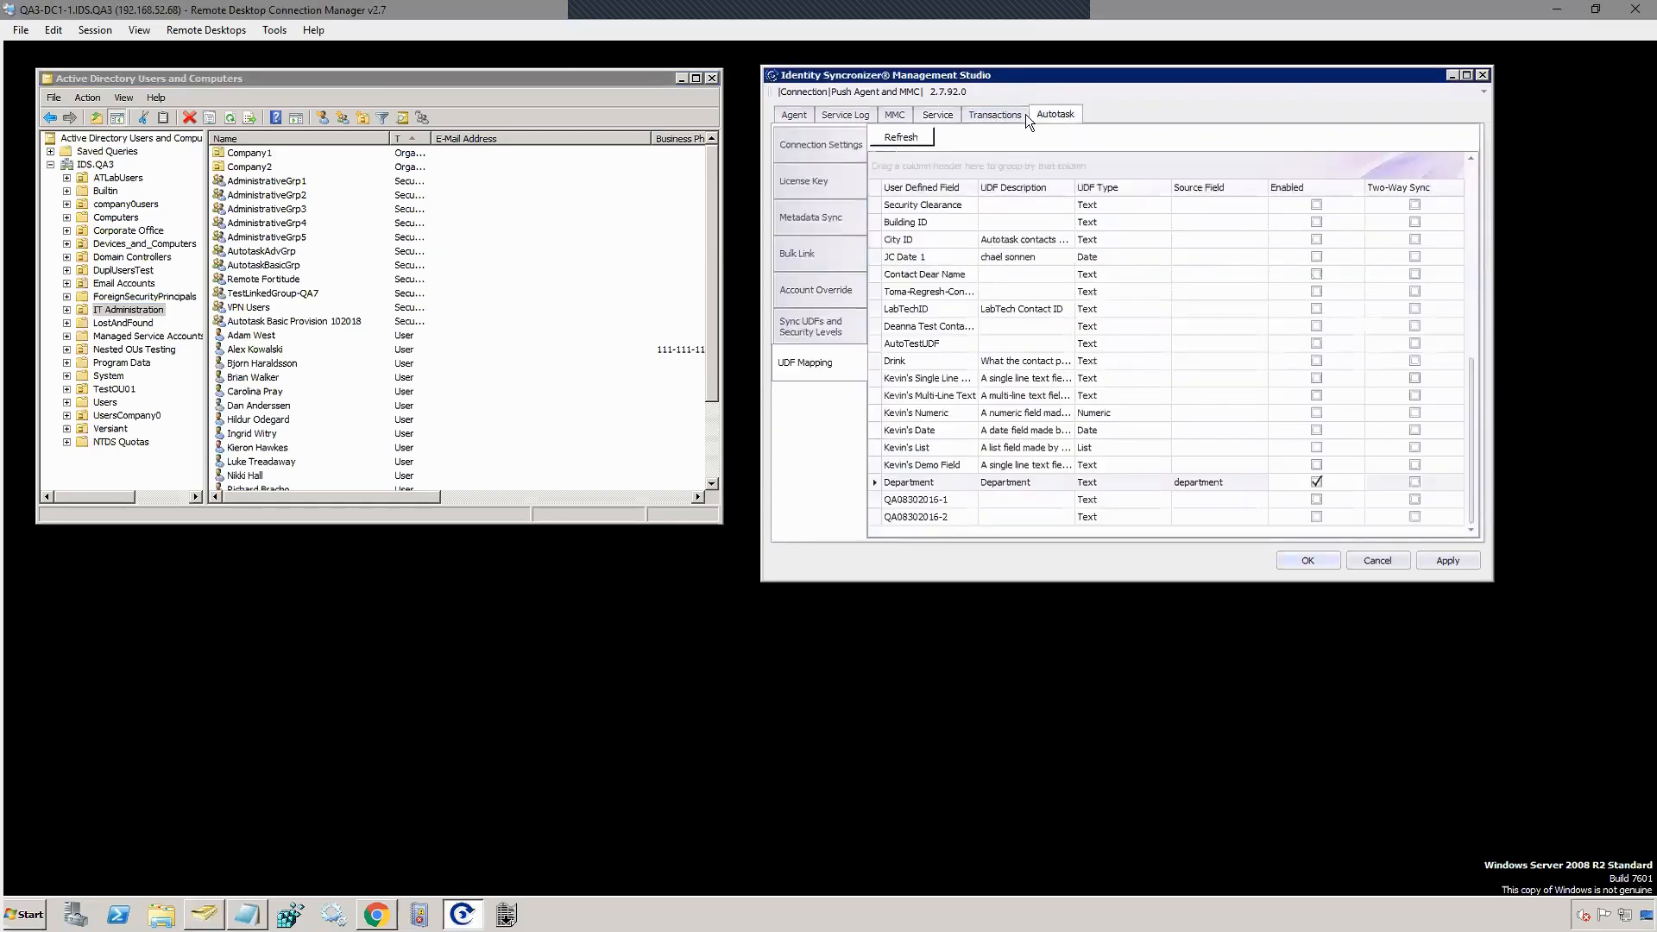
Step: Show the Autotask Connection Settings and open the existing API connection's configuration
{"action": "left_click", "coordinate": [818, 147]}
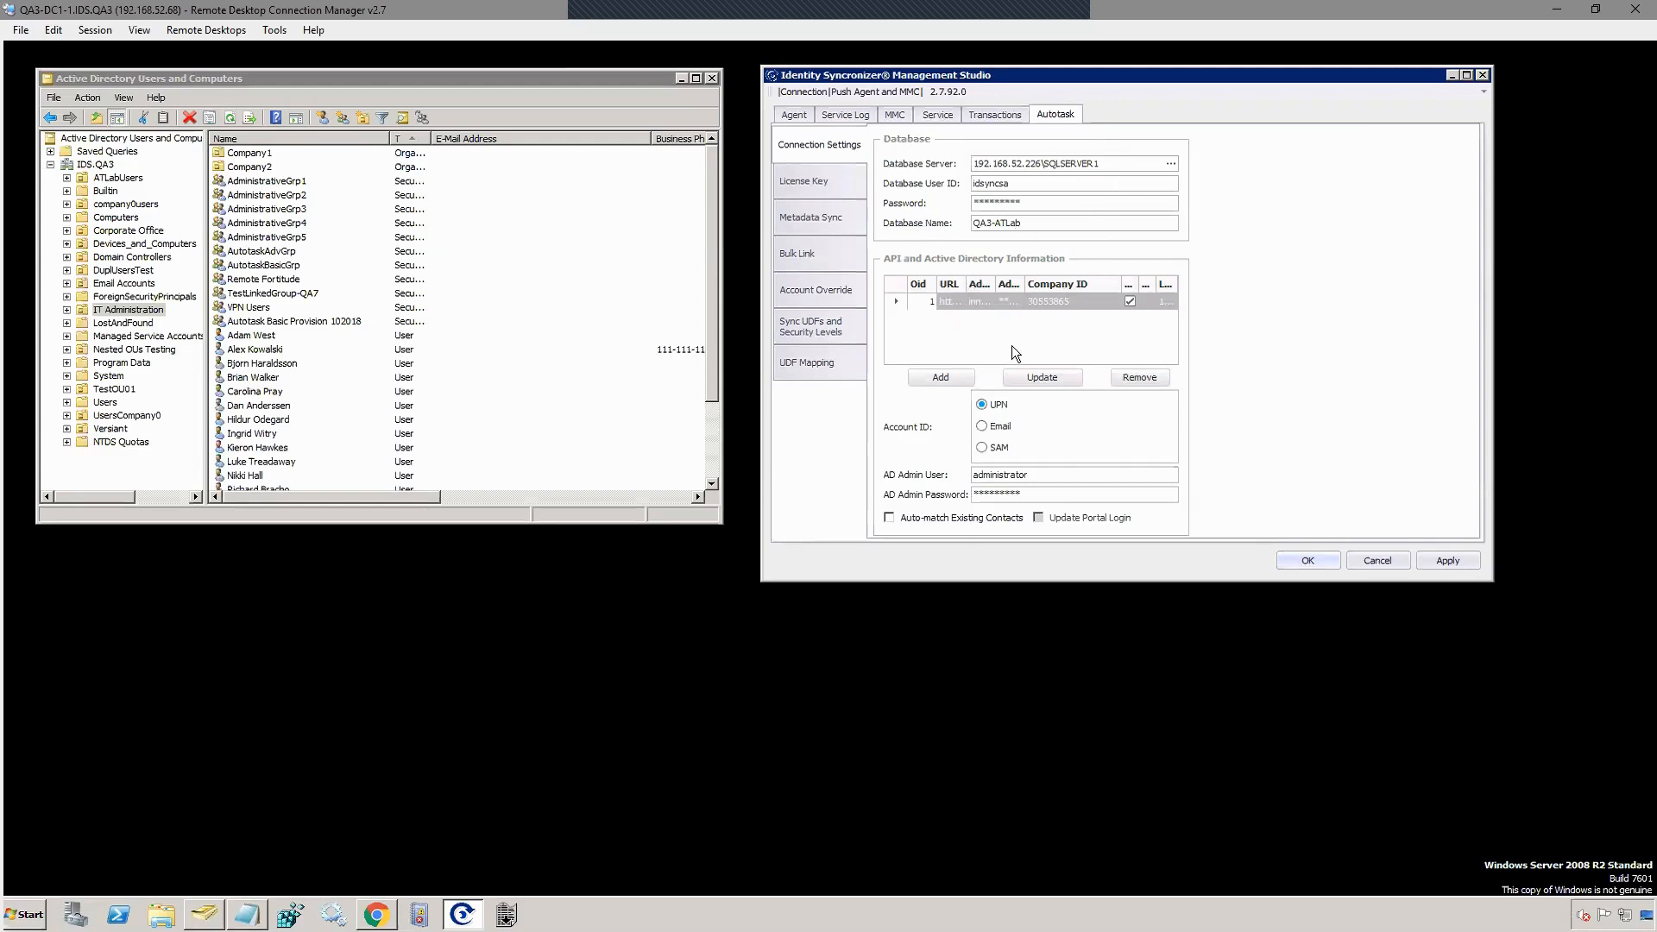
{"action": "left_click", "coordinate": [1043, 378]}
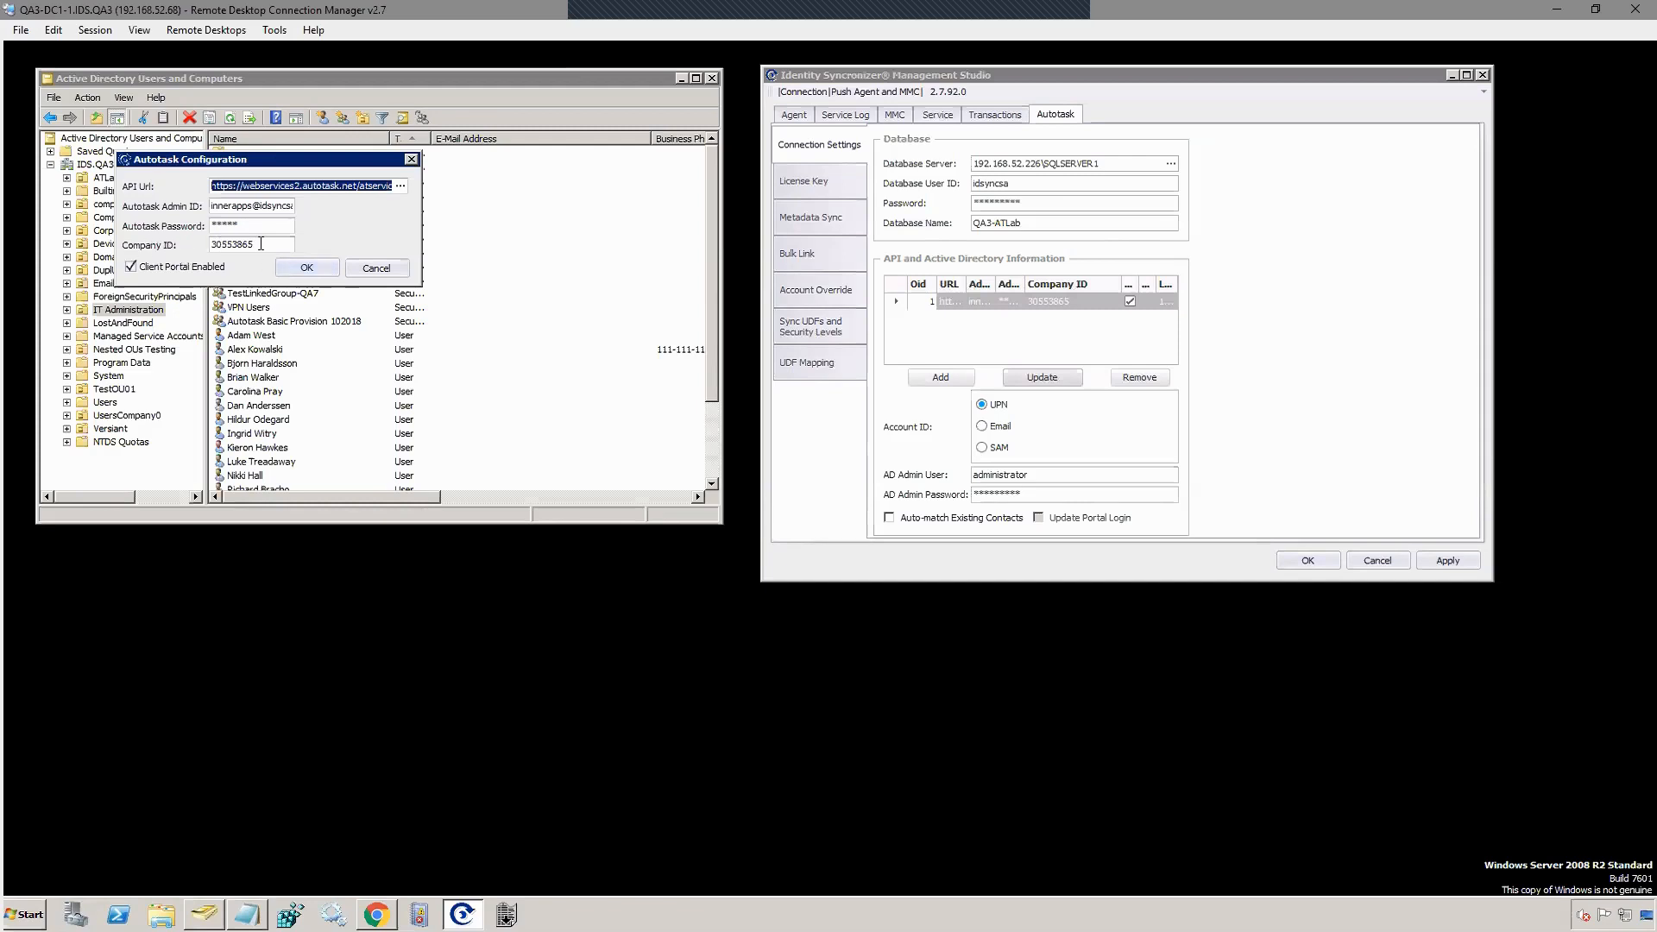
Step: Close the Autotask API configuration dialog without making any changes
{"action": "left_click", "coordinate": [359, 273]}
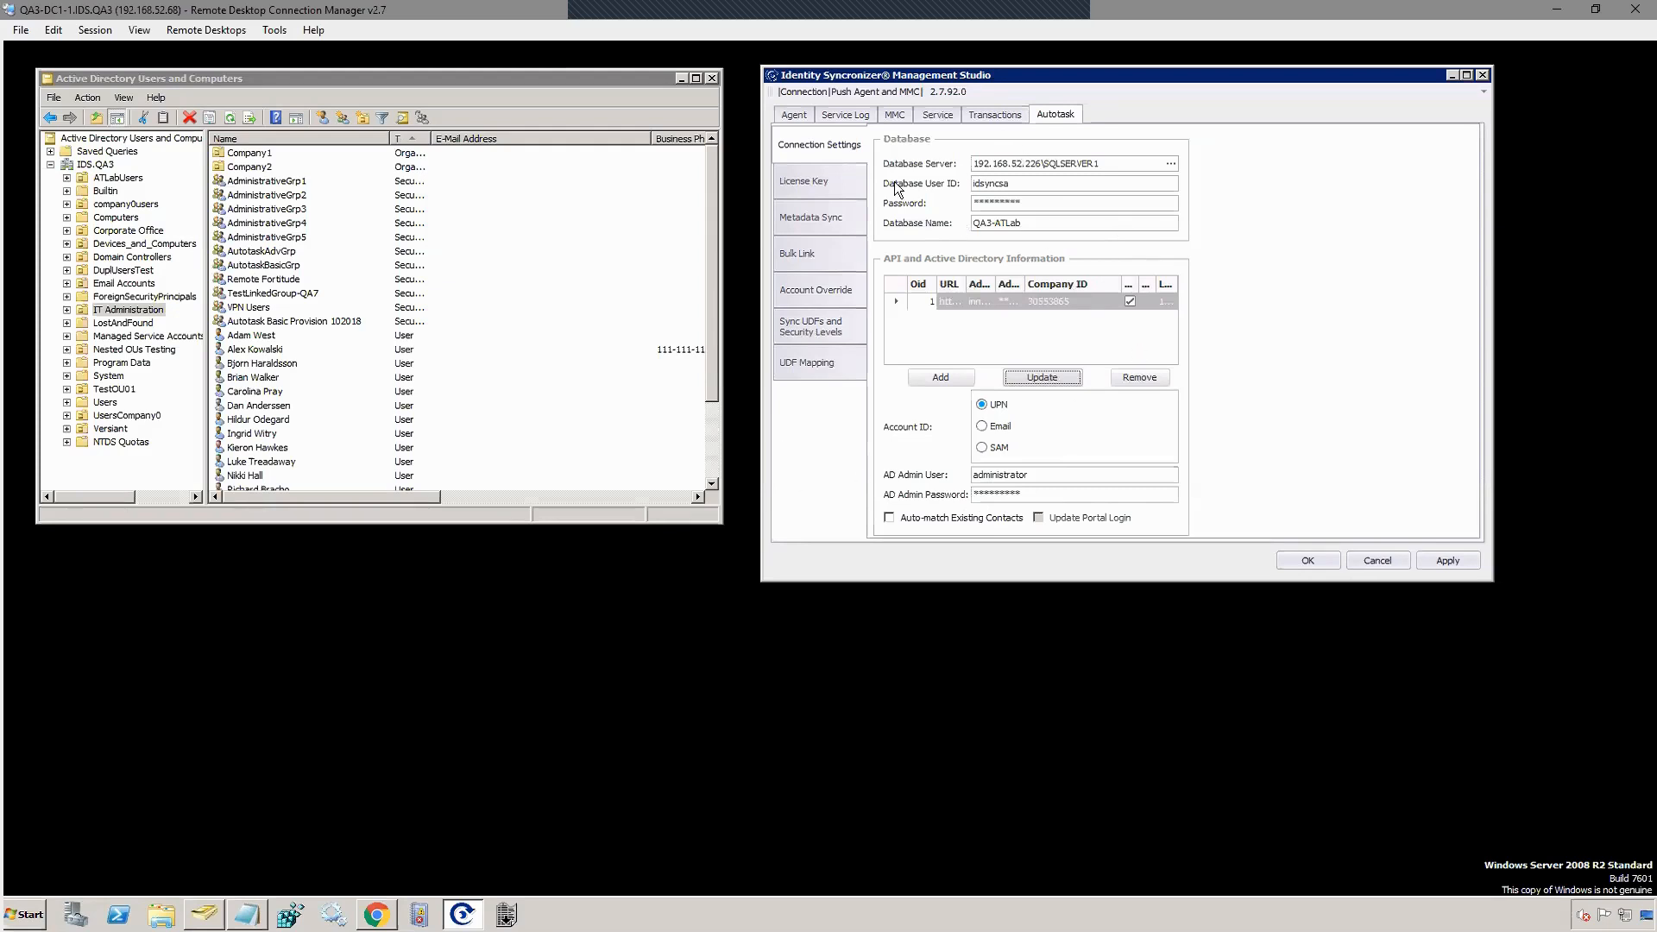
Step: Open the Metadata Sync options and include First Name in the sync
{"action": "left_click", "coordinate": [804, 219]}
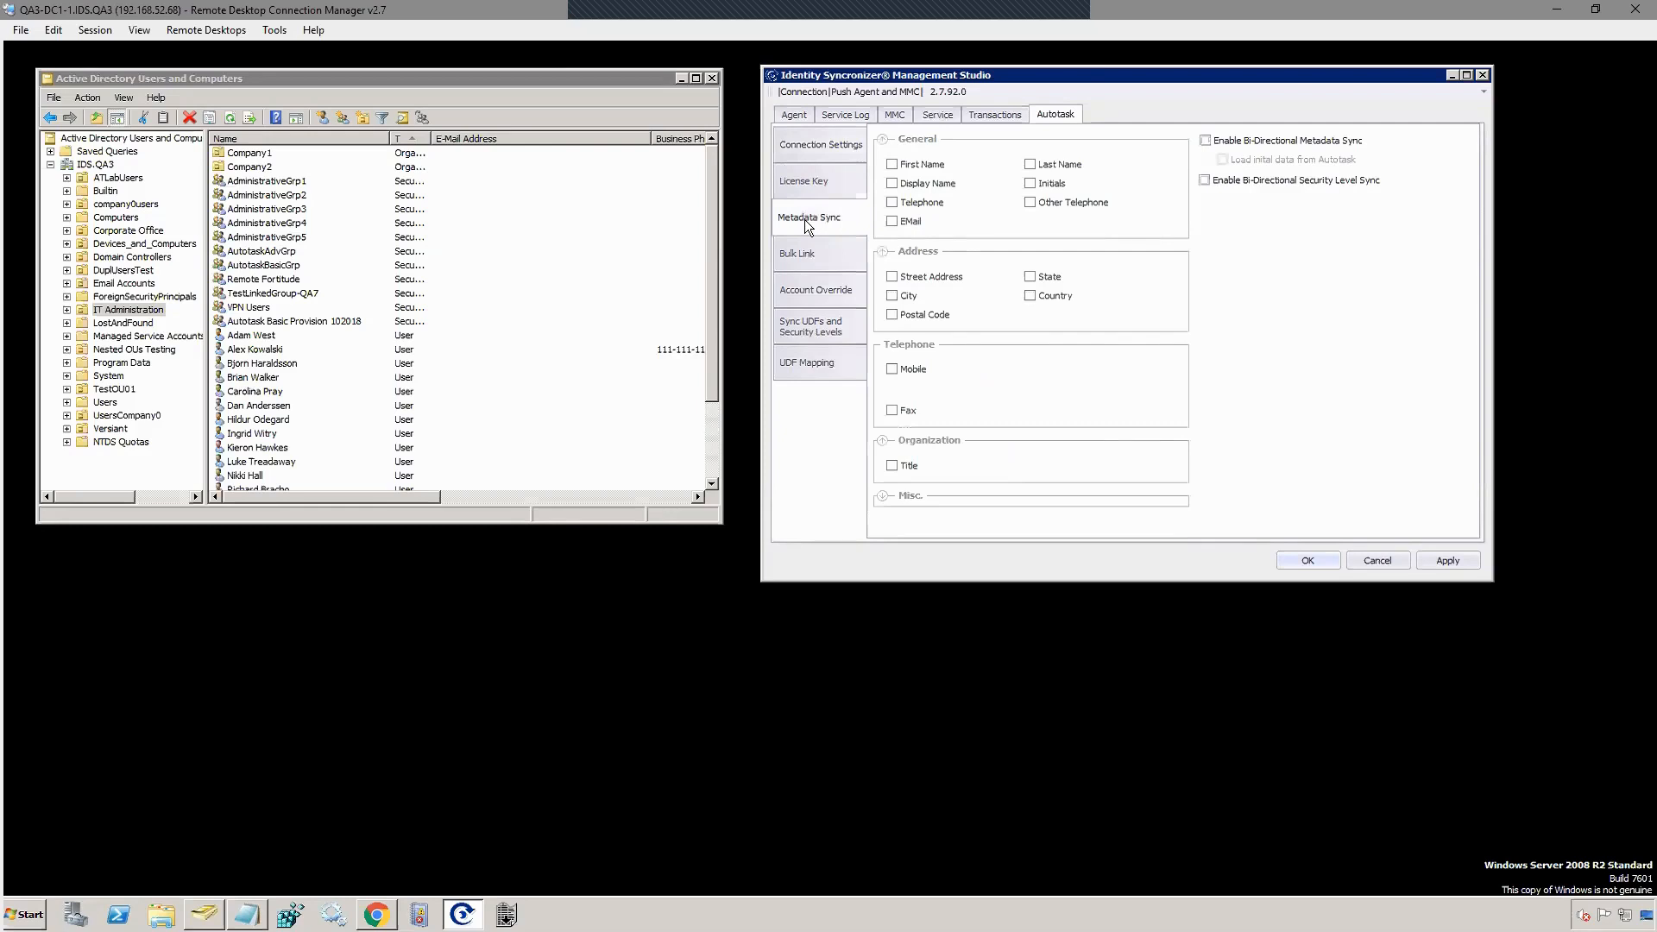
{"action": "left_click", "coordinate": [898, 165]}
Step: Include Last Name, Display Name and Telephone in the metadata sync and save
{"action": "left_click", "coordinate": [1042, 163]}
{"action": "left_click", "coordinate": [892, 183]}
{"action": "left_click", "coordinate": [892, 202]}
{"action": "left_click", "coordinate": [1448, 559]}
Step: Open the UDF Mapping grid of Autotask user-defined field mappings
{"action": "left_click", "coordinate": [806, 360]}
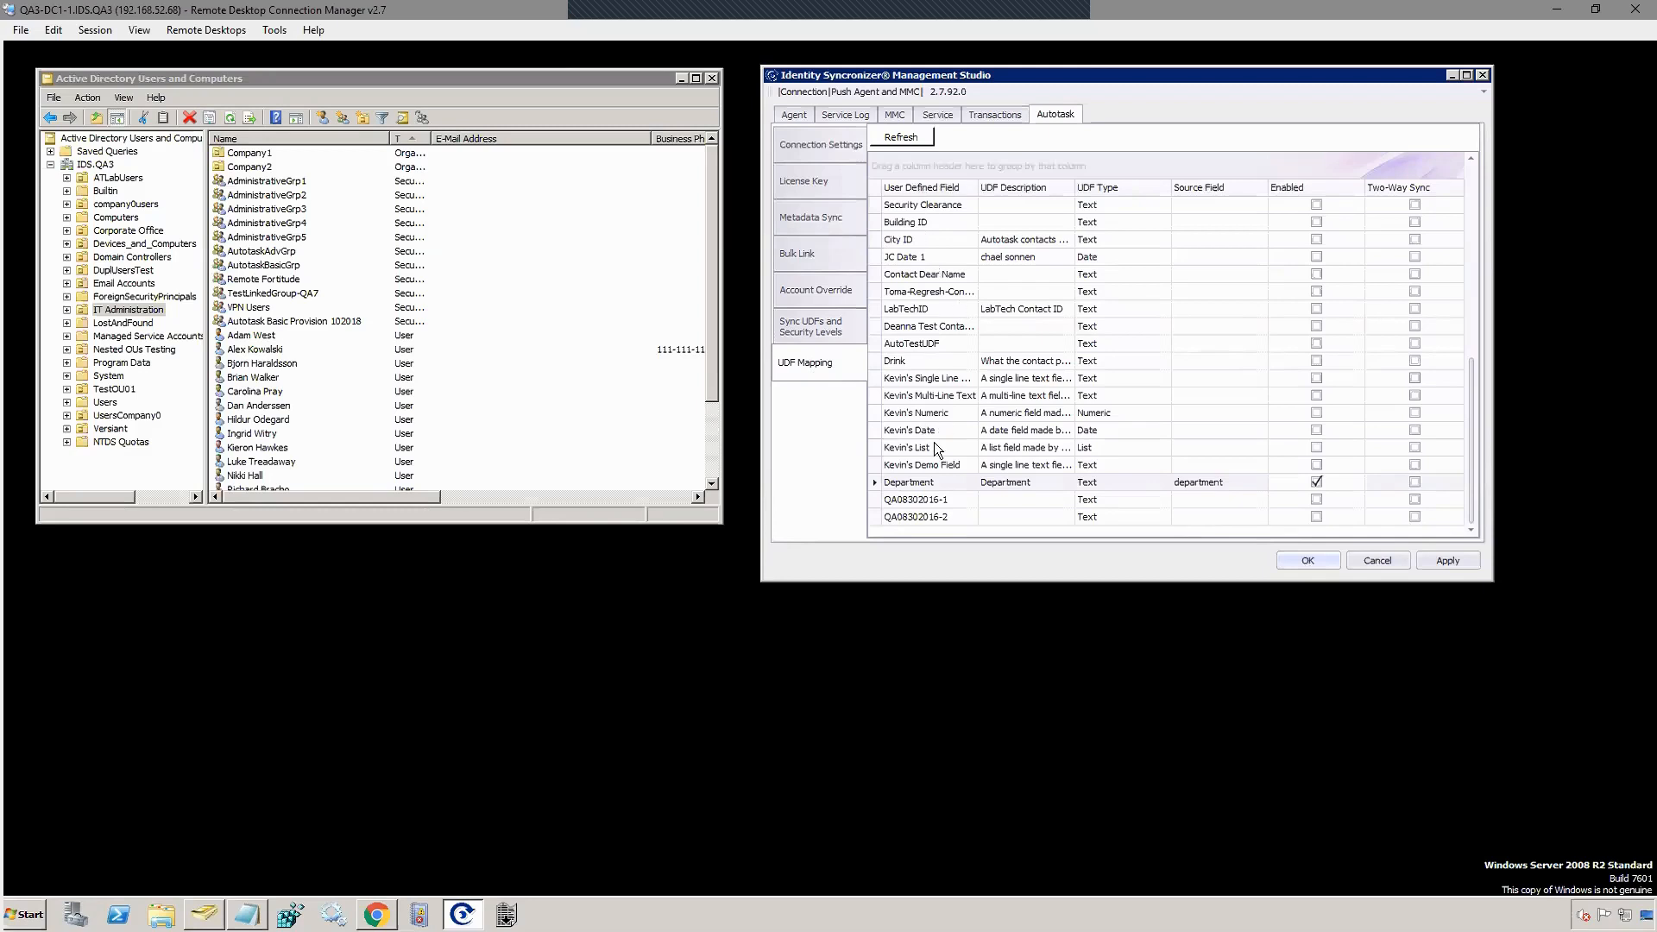
{"action": "left_click", "coordinate": [1265, 214]}
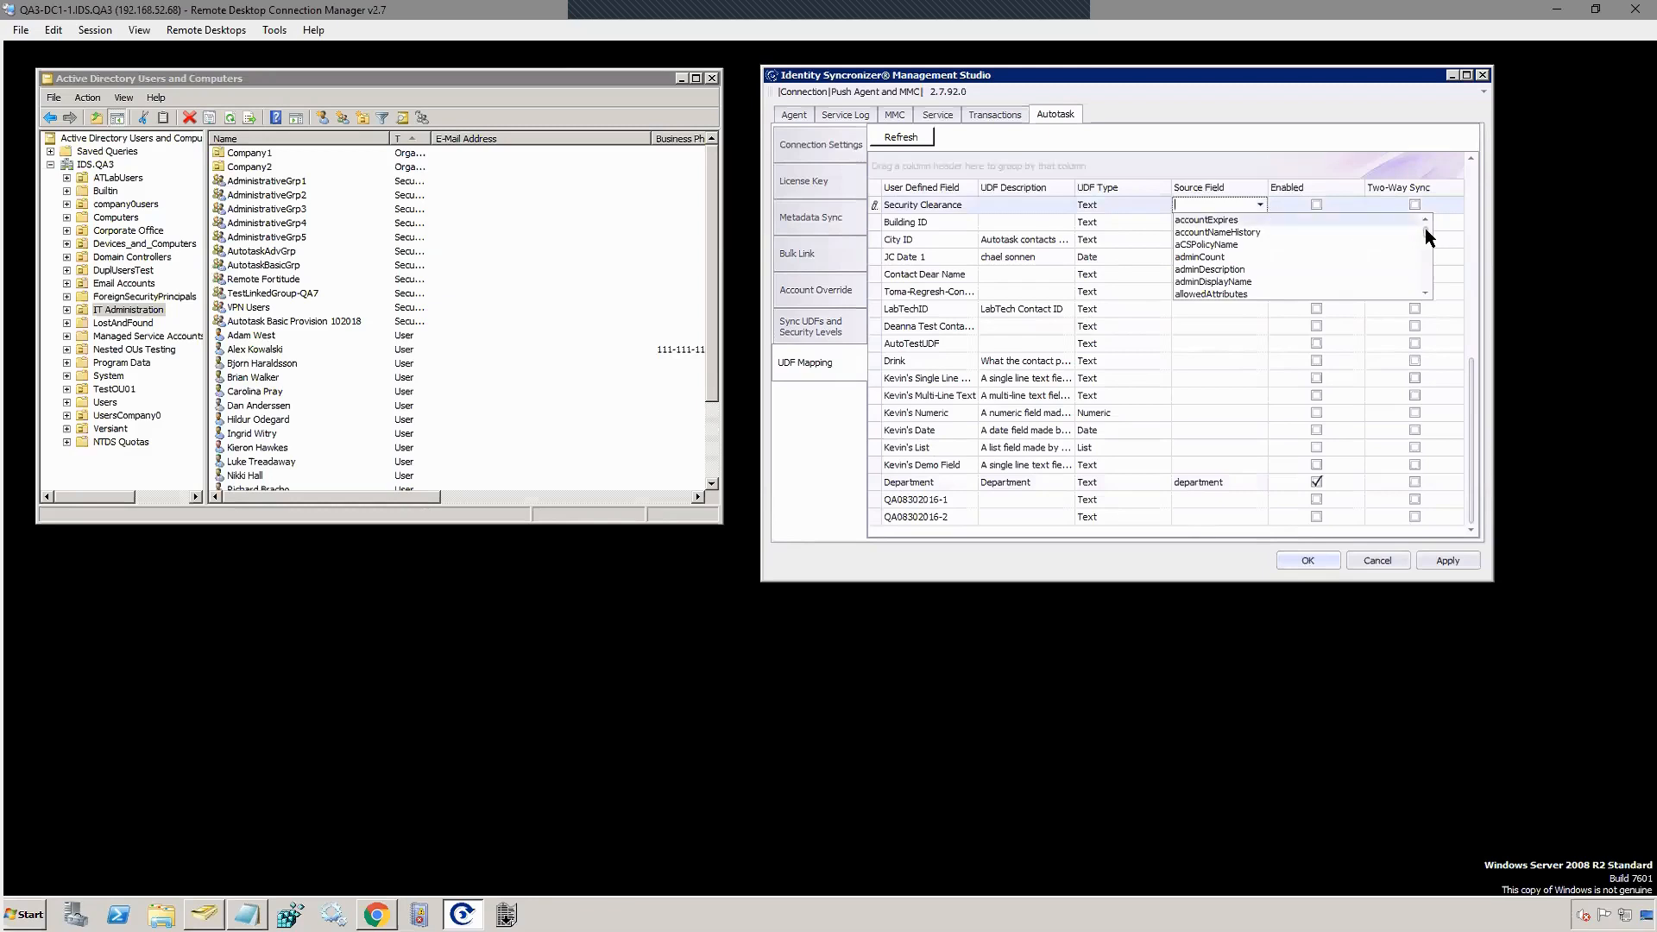
{"action": "left_click_drag", "start_coordinate": [1426, 233], "coordinate": [1426, 278]}
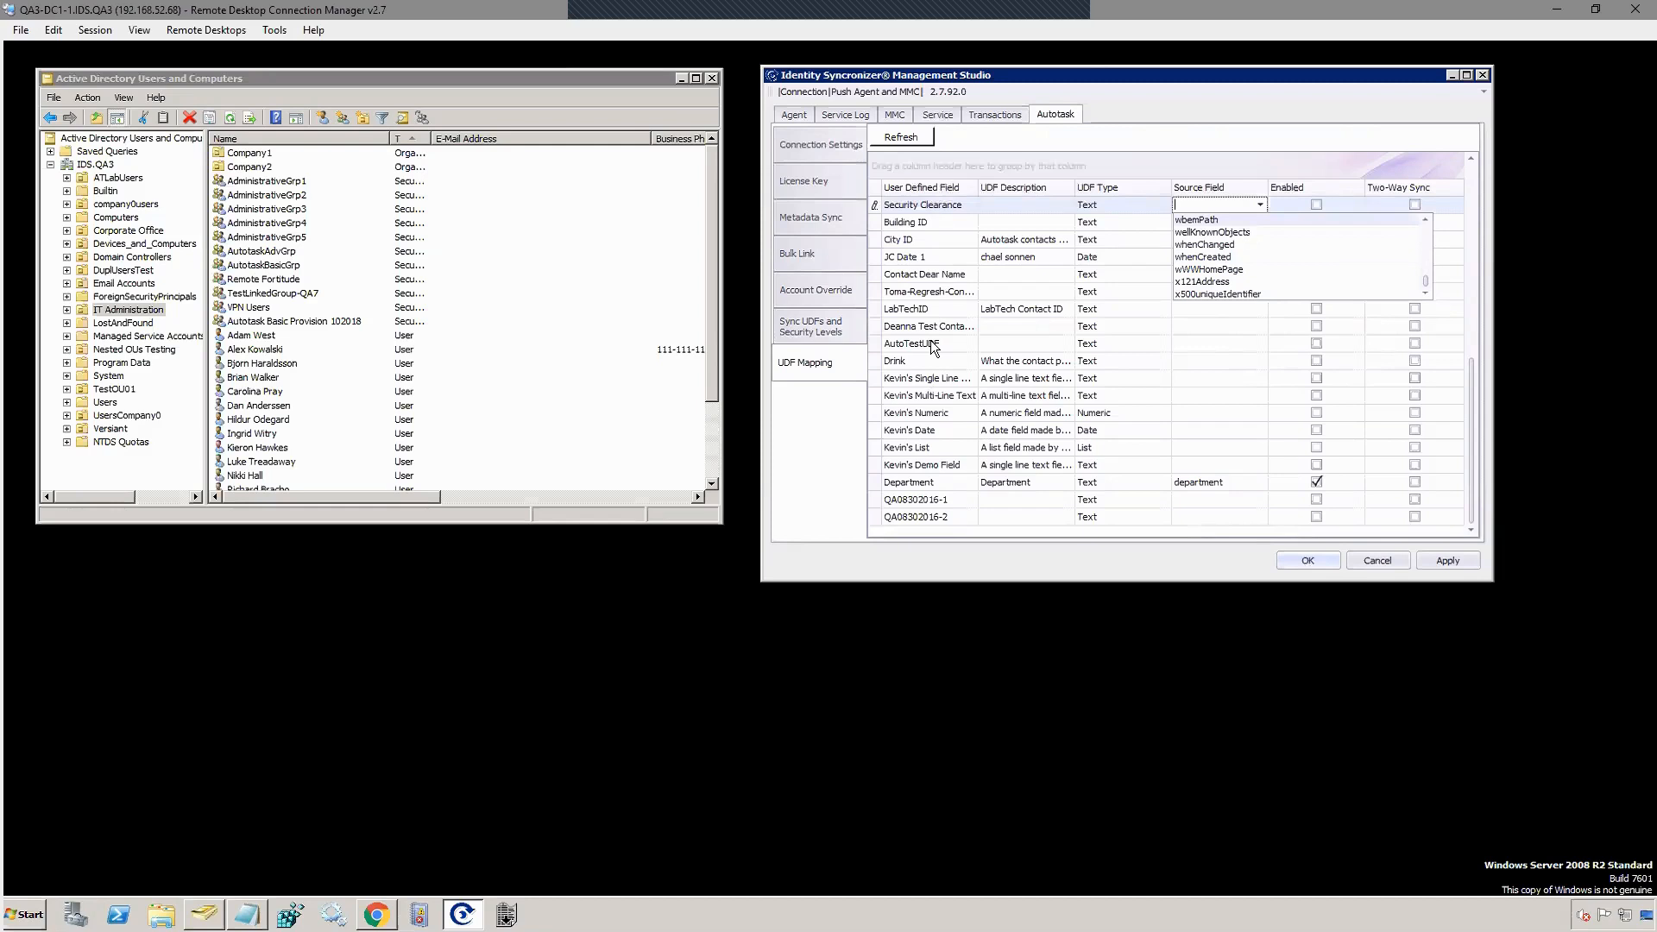
{"action": "scroll", "coordinate": [1213, 255], "scroll_direction": "up", "scroll_amount": 6}
{"action": "scroll", "coordinate": [1195, 259], "scroll_direction": "up", "scroll_amount": 1}
{"action": "left_click", "coordinate": [1194, 144]}
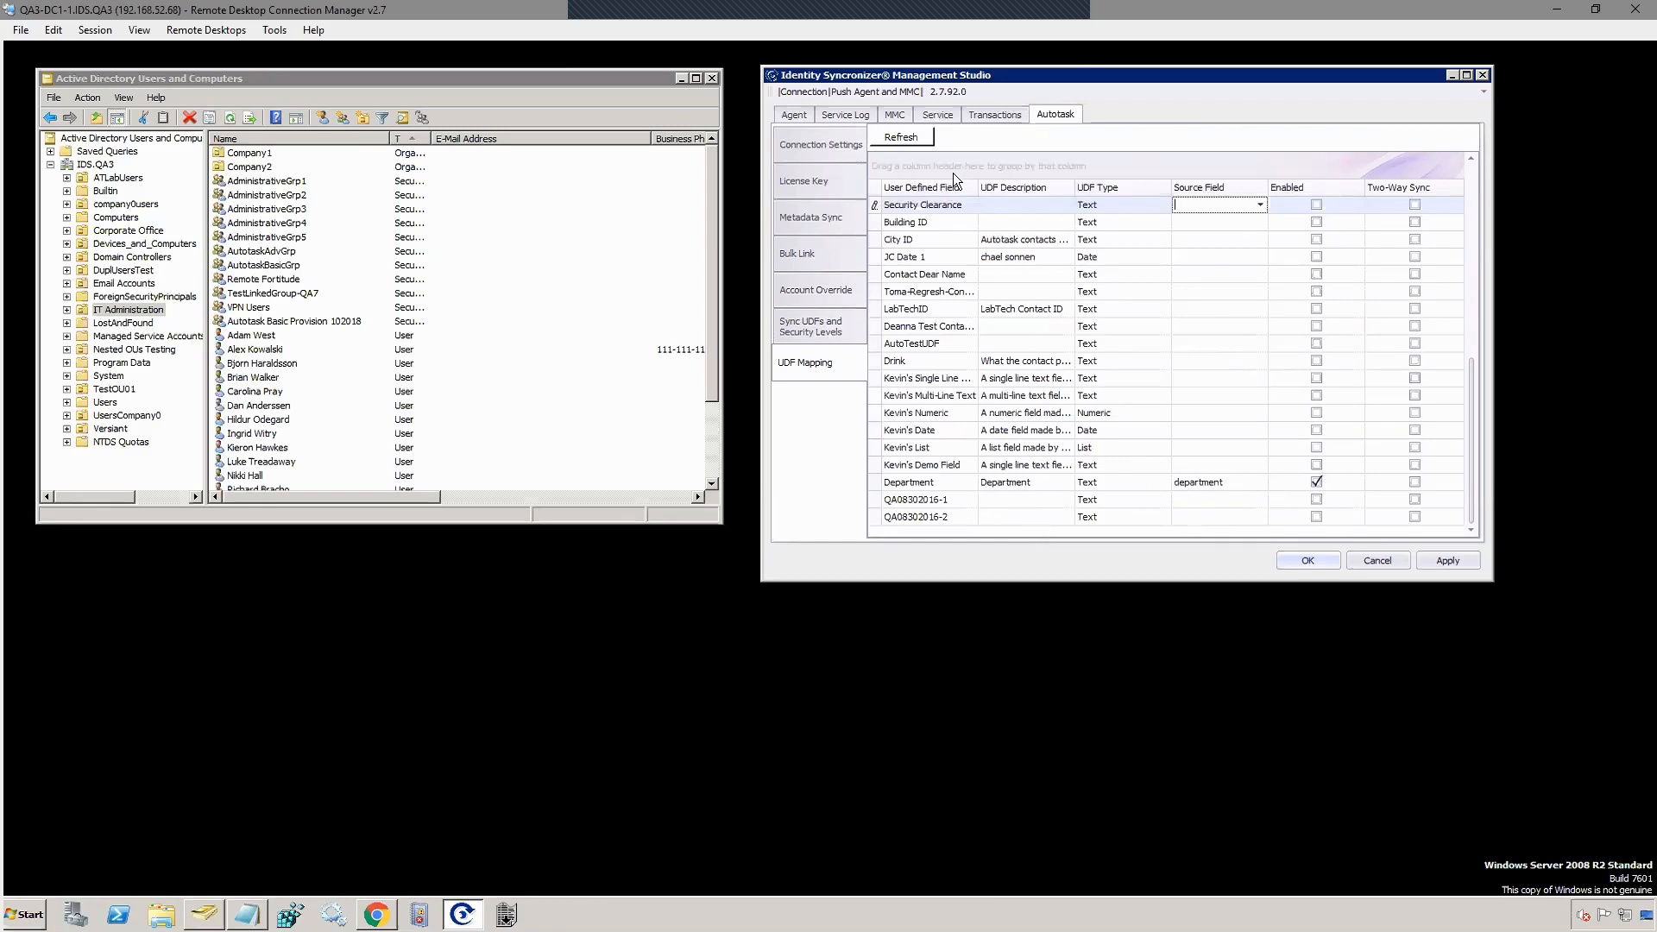
{"action": "left_click", "coordinate": [850, 250]}
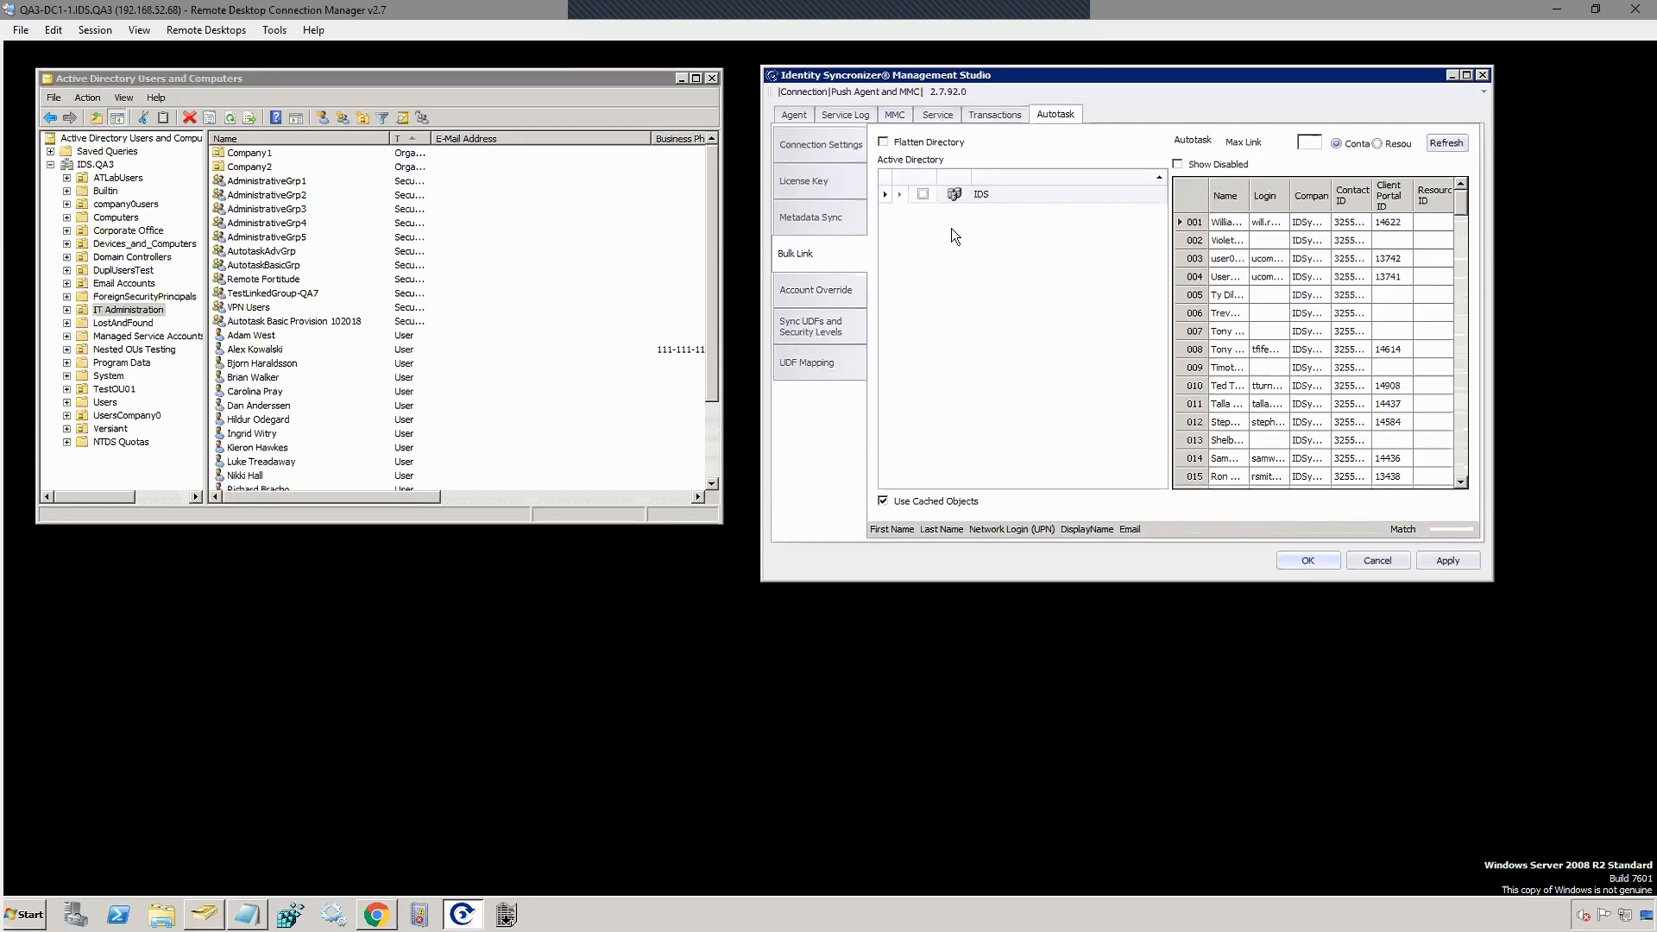
Step: Expand the IDS domain node in Bulk Link, bringing up the Domain Credentials prompt
{"action": "left_click", "coordinate": [899, 195]}
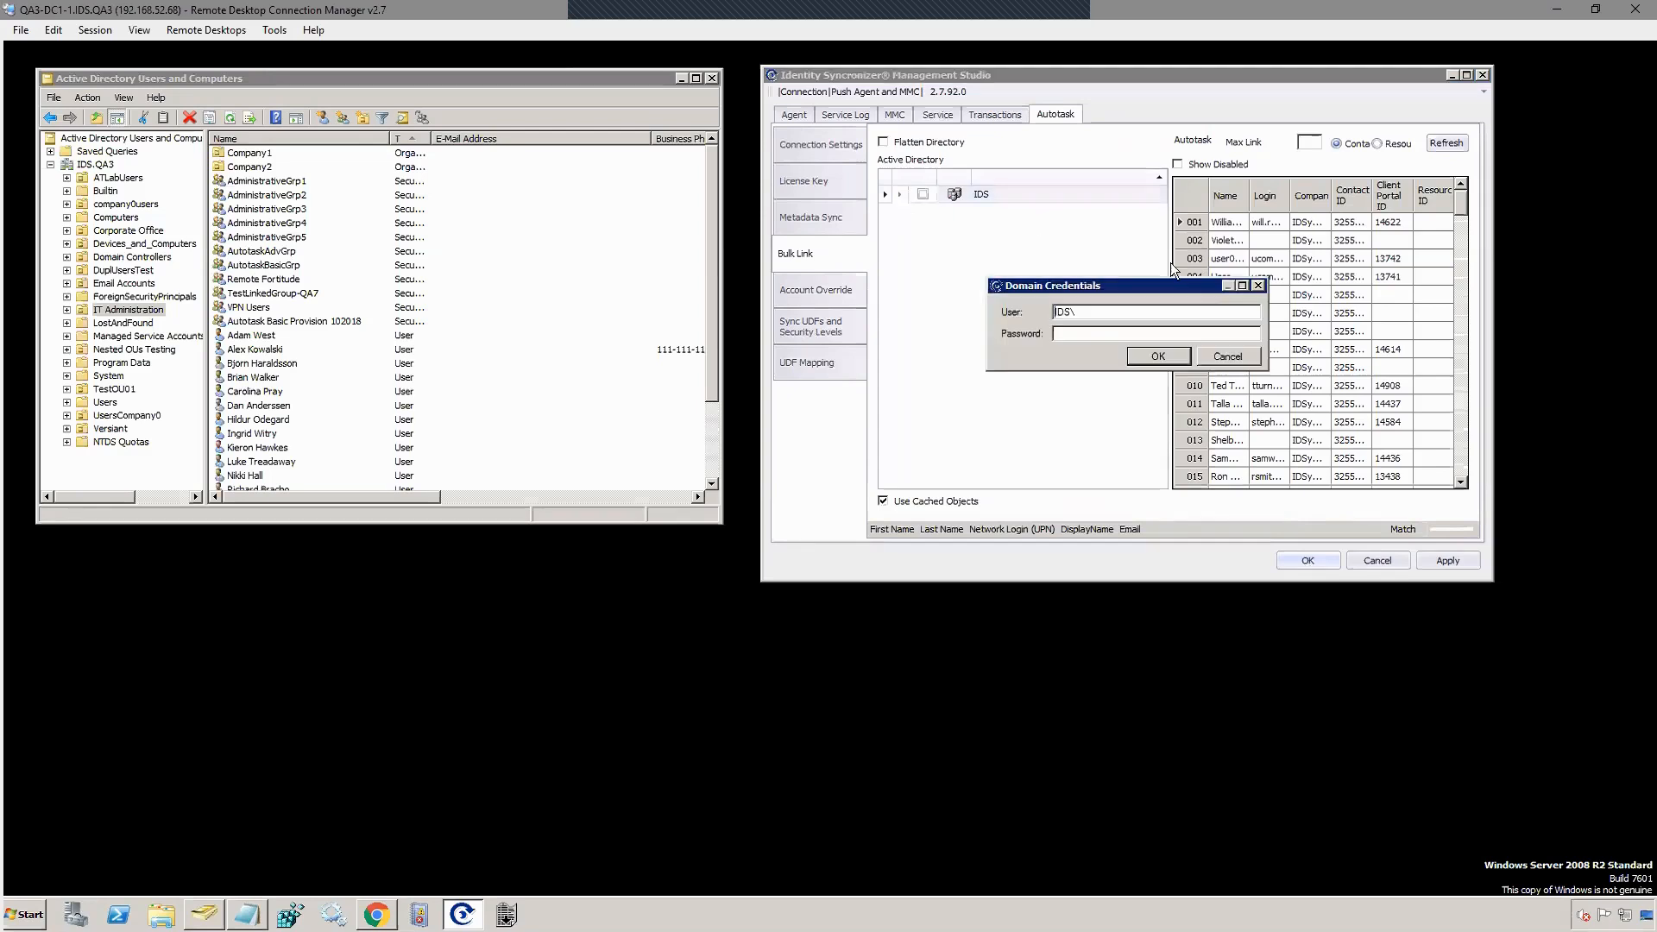
Step: Sign in to the IDS domain with the domain administrator account and its password
{"action": "type", "text": "administrator"}
{"action": "key", "text": "Tab"}
{"action": "type", "text": "*********"}
{"action": "left_click", "coordinate": [1155, 358]}
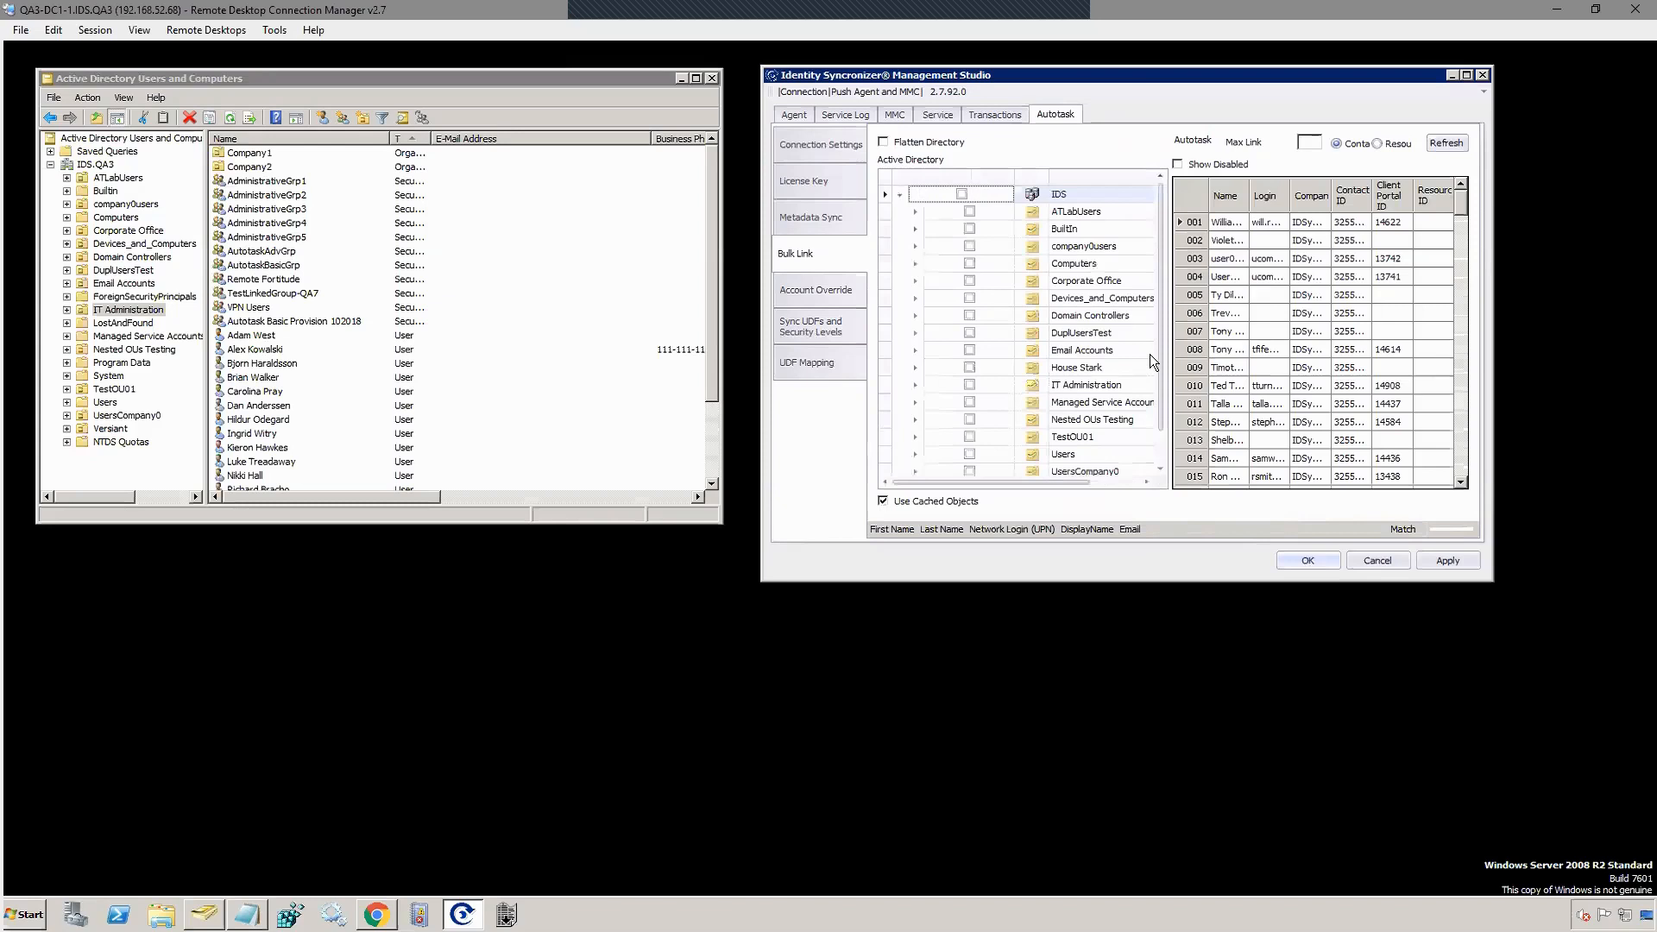
Step: Tick the Managed Service Accounts and Users containers for linking
{"action": "left_click", "coordinate": [968, 383]}
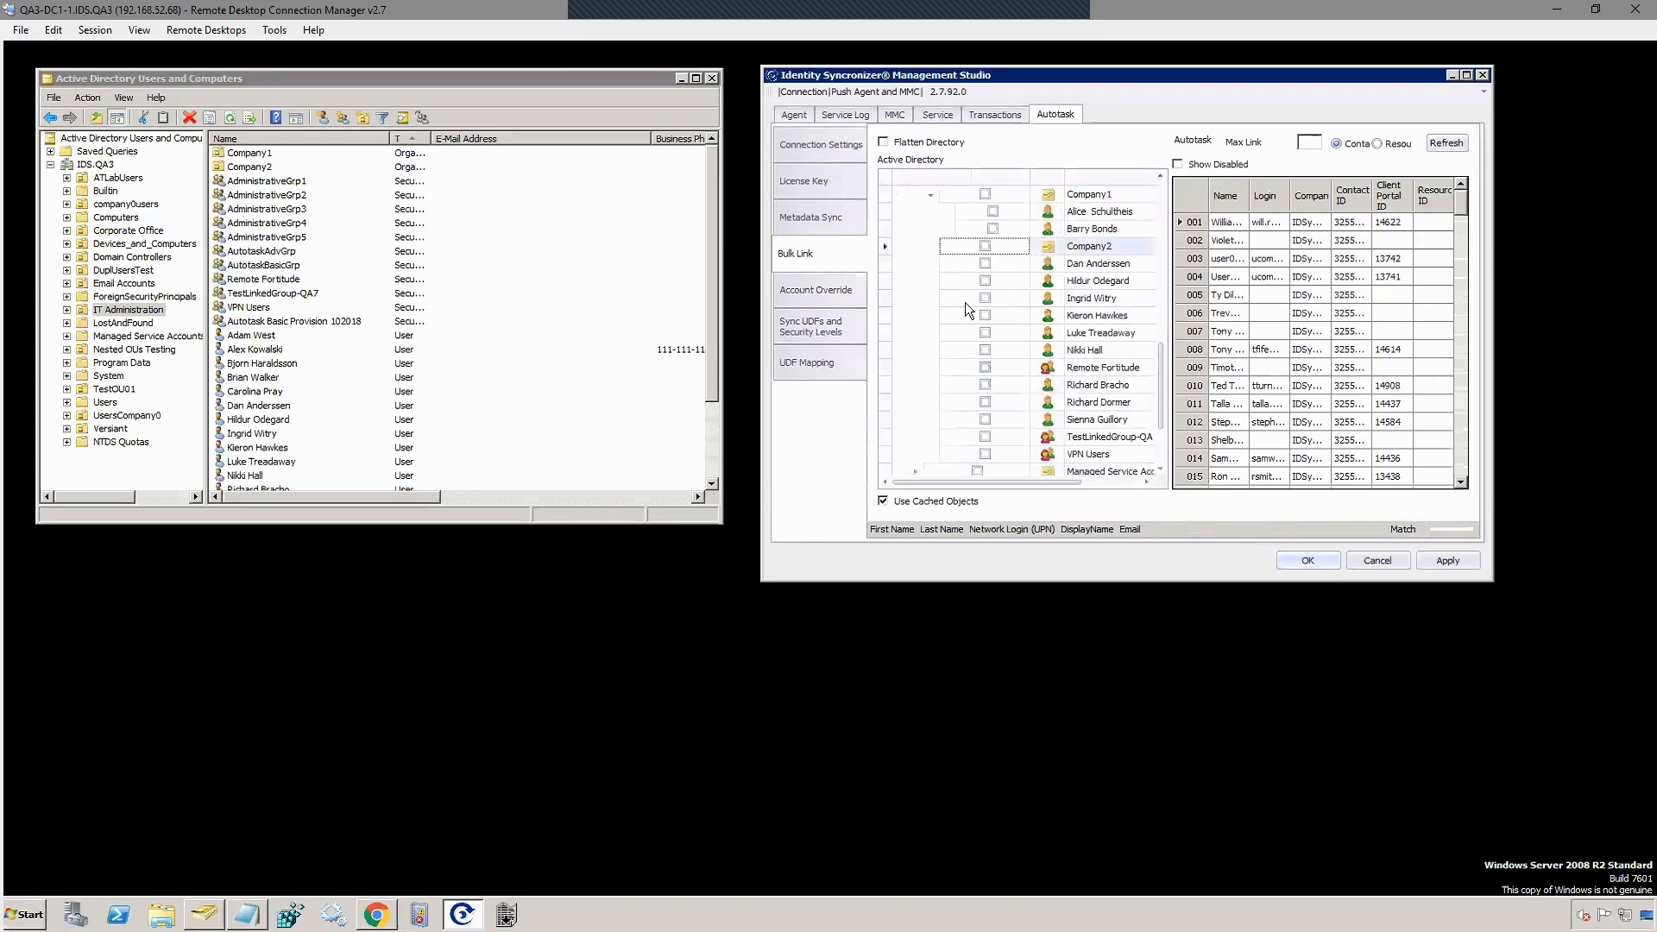
{"action": "scroll", "coordinate": [1094, 395], "scroll_direction": "down", "scroll_amount": 2}
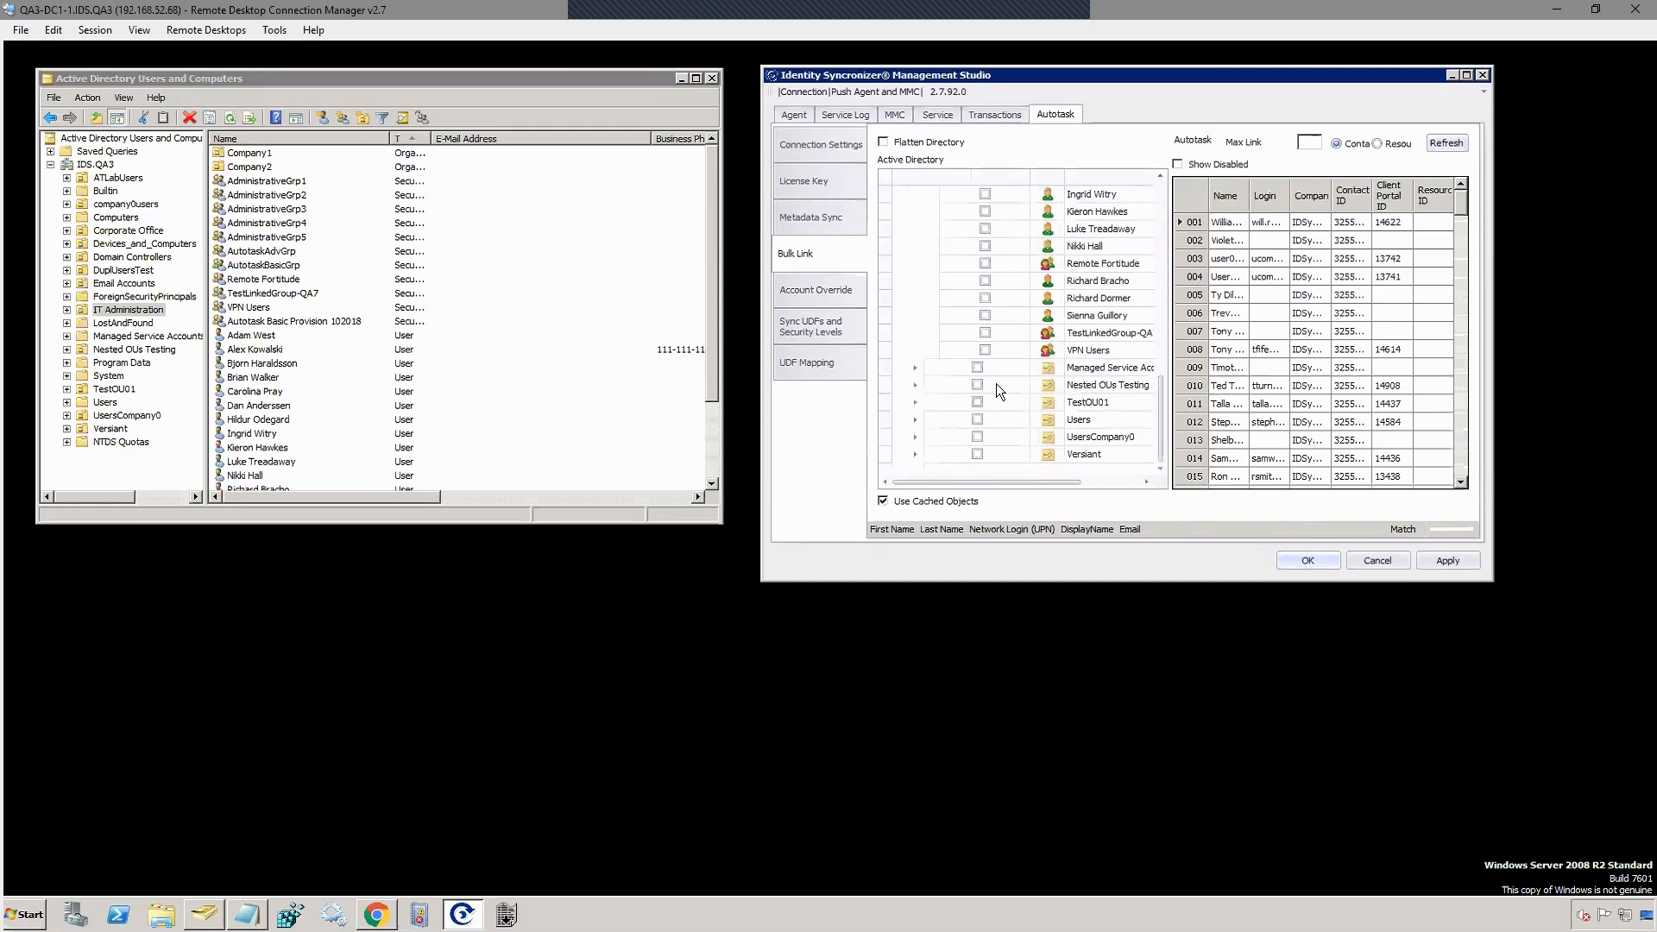
{"action": "left_click", "coordinate": [977, 367]}
{"action": "left_click", "coordinate": [977, 420]}
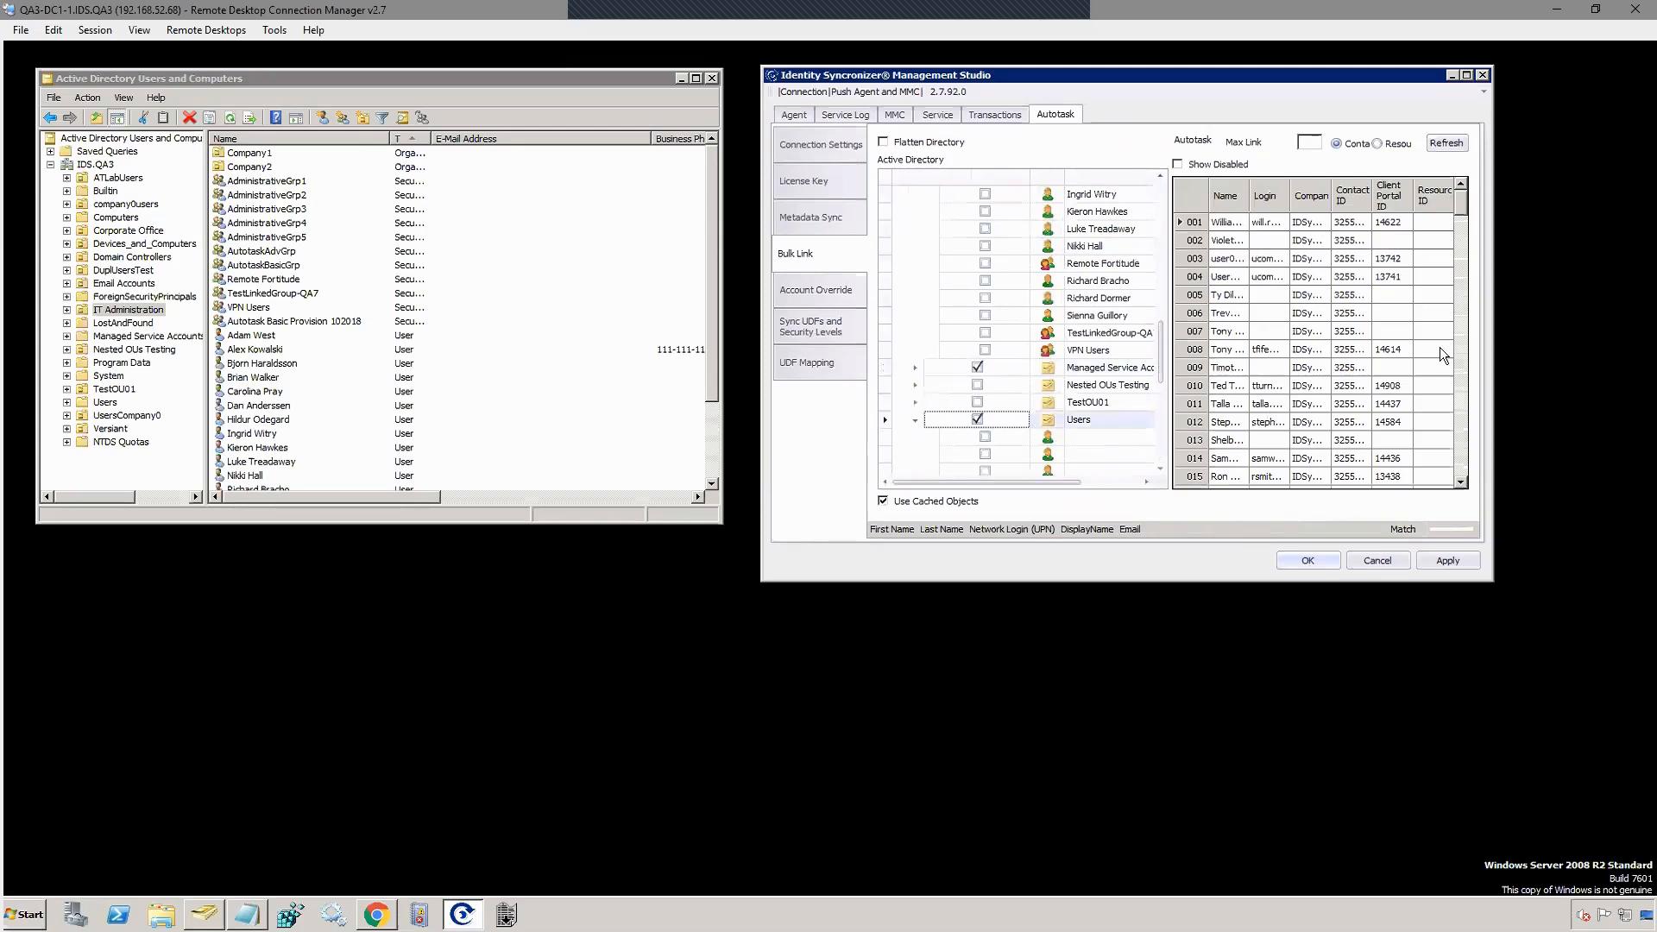
Step: Maximize the window and match directory users to Autotask contacts by First Name and Last Name
{"action": "left_click", "coordinate": [1467, 76]}
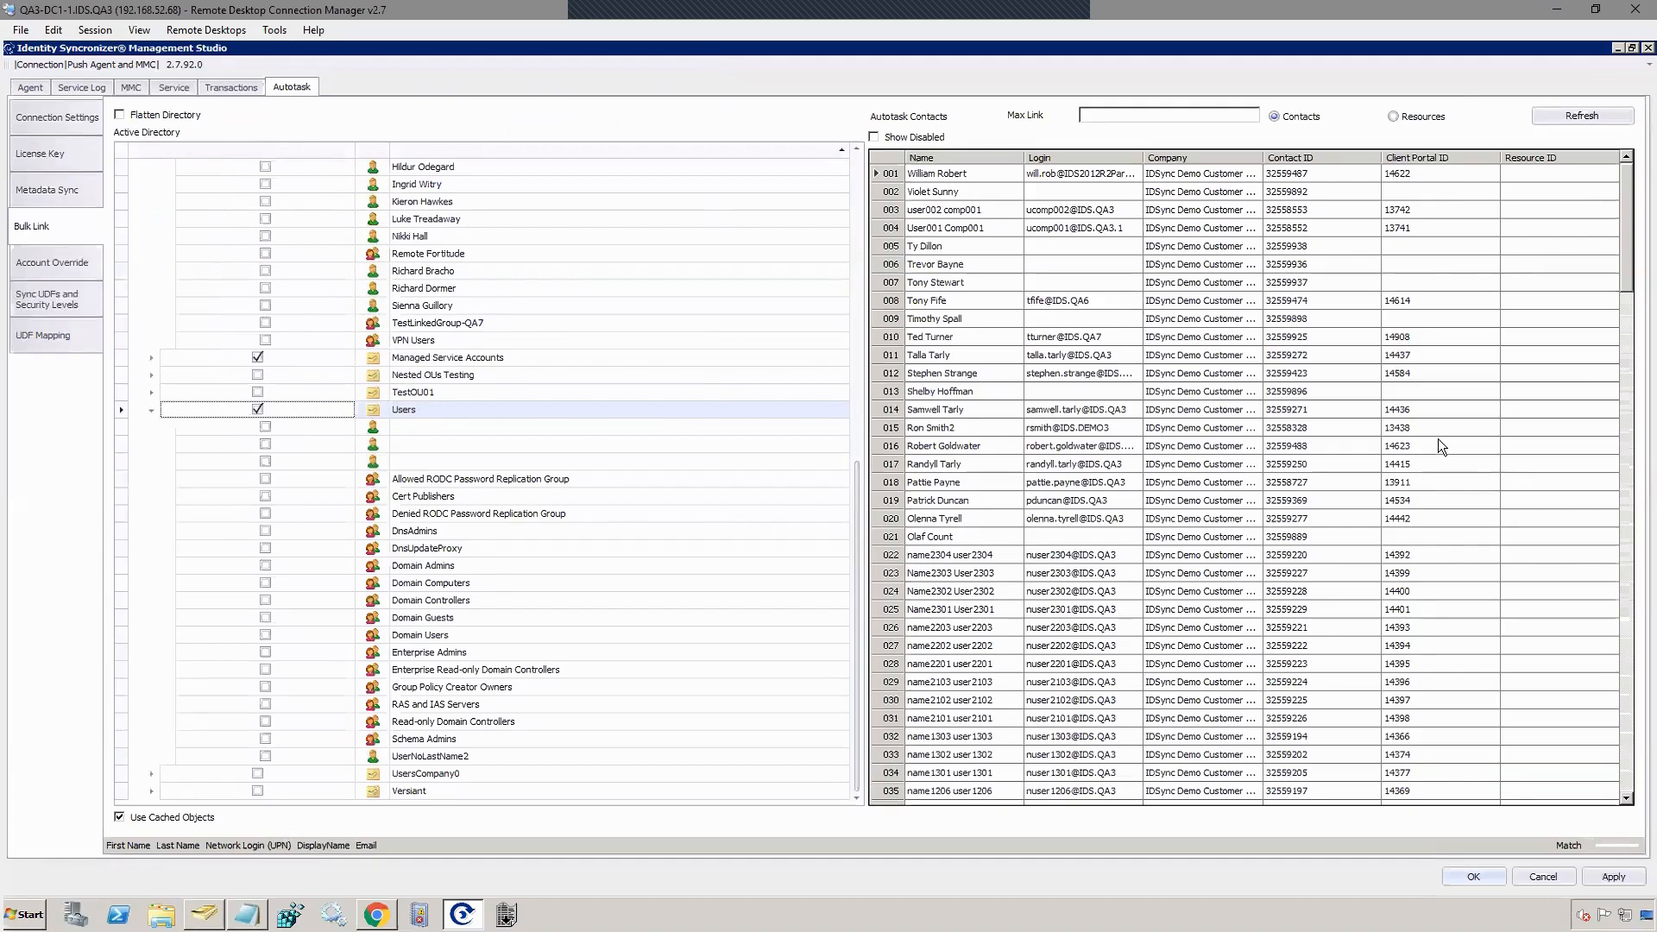
{"action": "left_click_drag", "start_coordinate": [1629, 233], "coordinate": [1611, 165]}
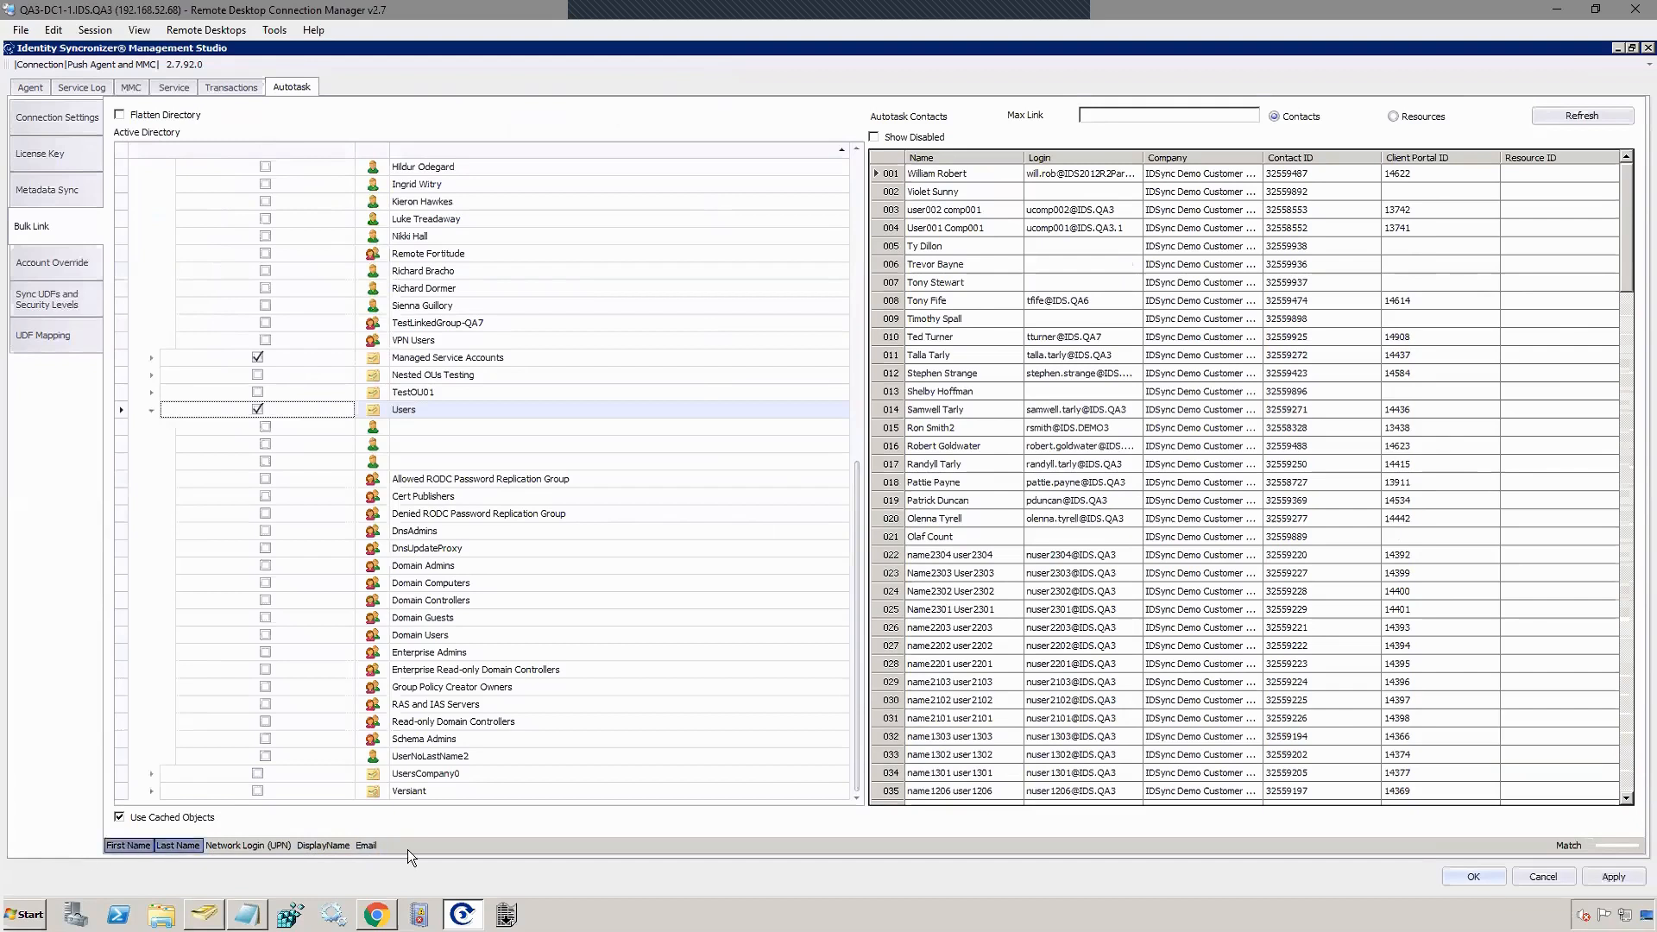
{"action": "left_click", "coordinate": [1564, 845]}
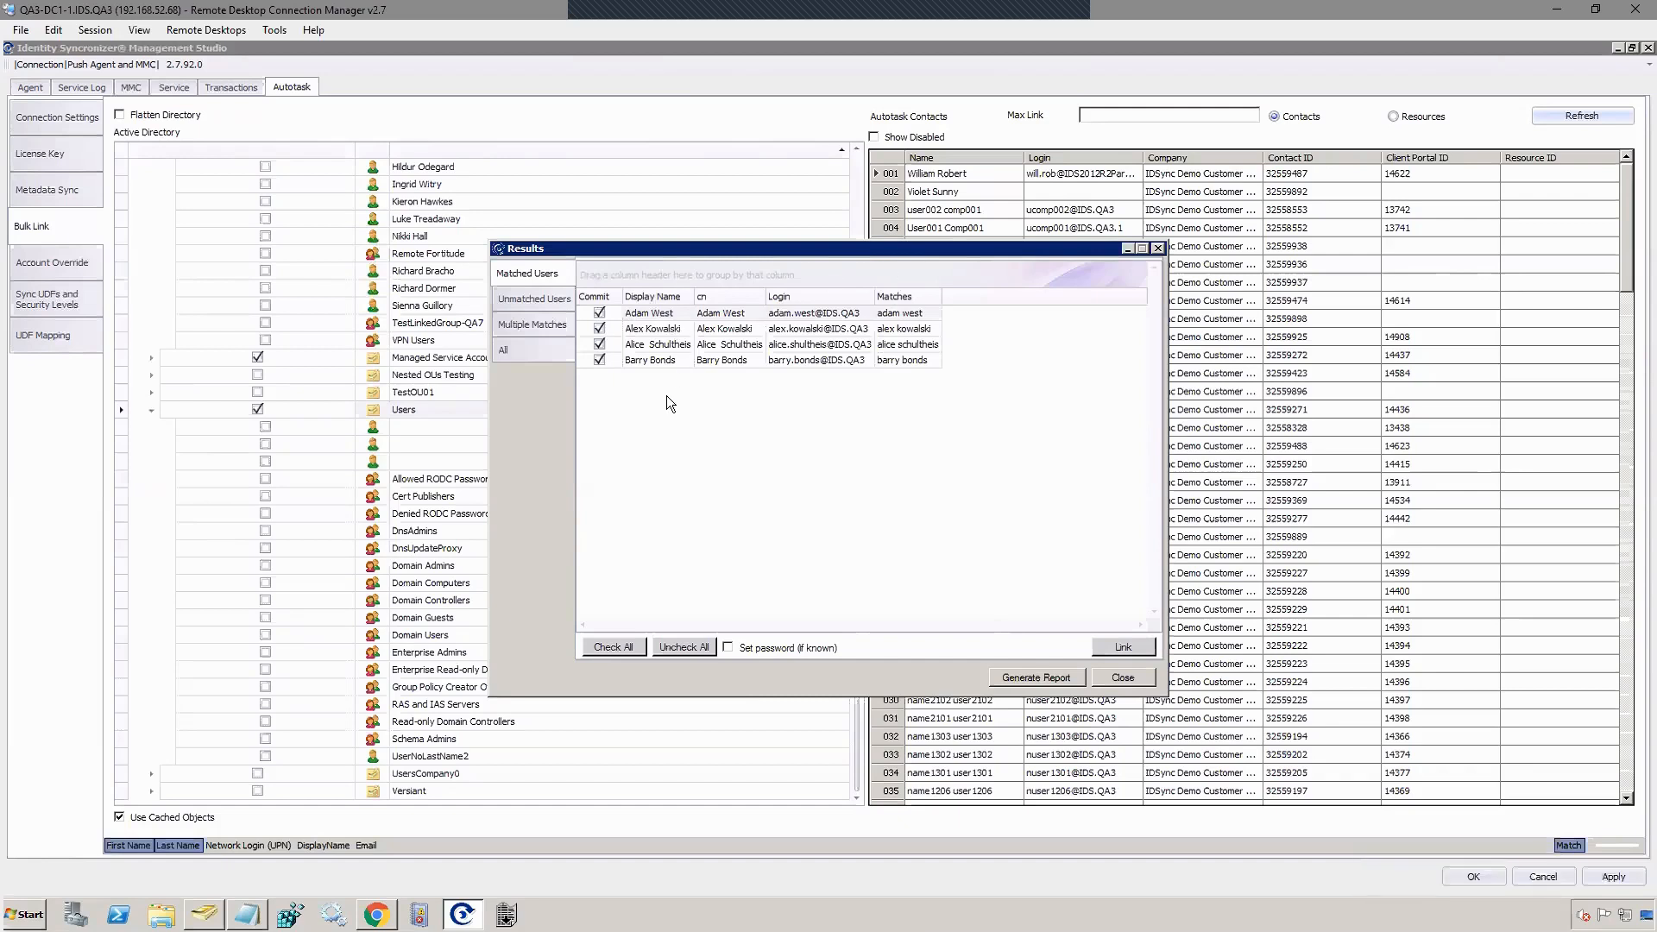
Step: Review unmatched and multiple-match results, close the summary, and shrink the window to reveal Active Directory
{"action": "left_click", "coordinate": [545, 298]}
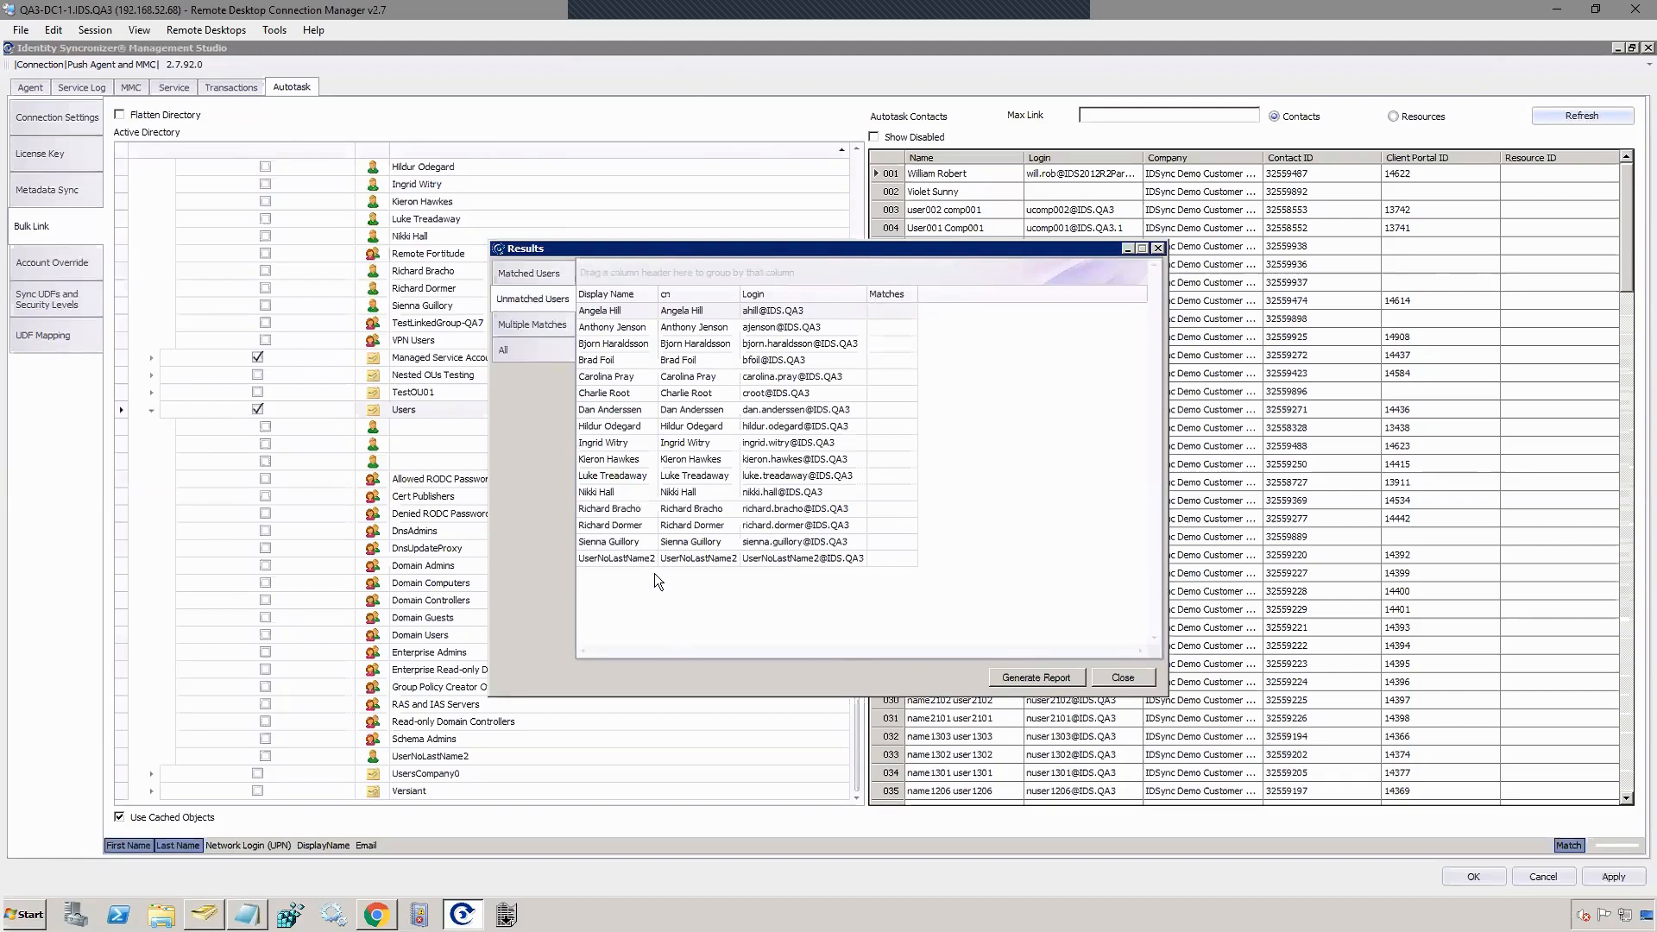
{"action": "left_click", "coordinate": [537, 324]}
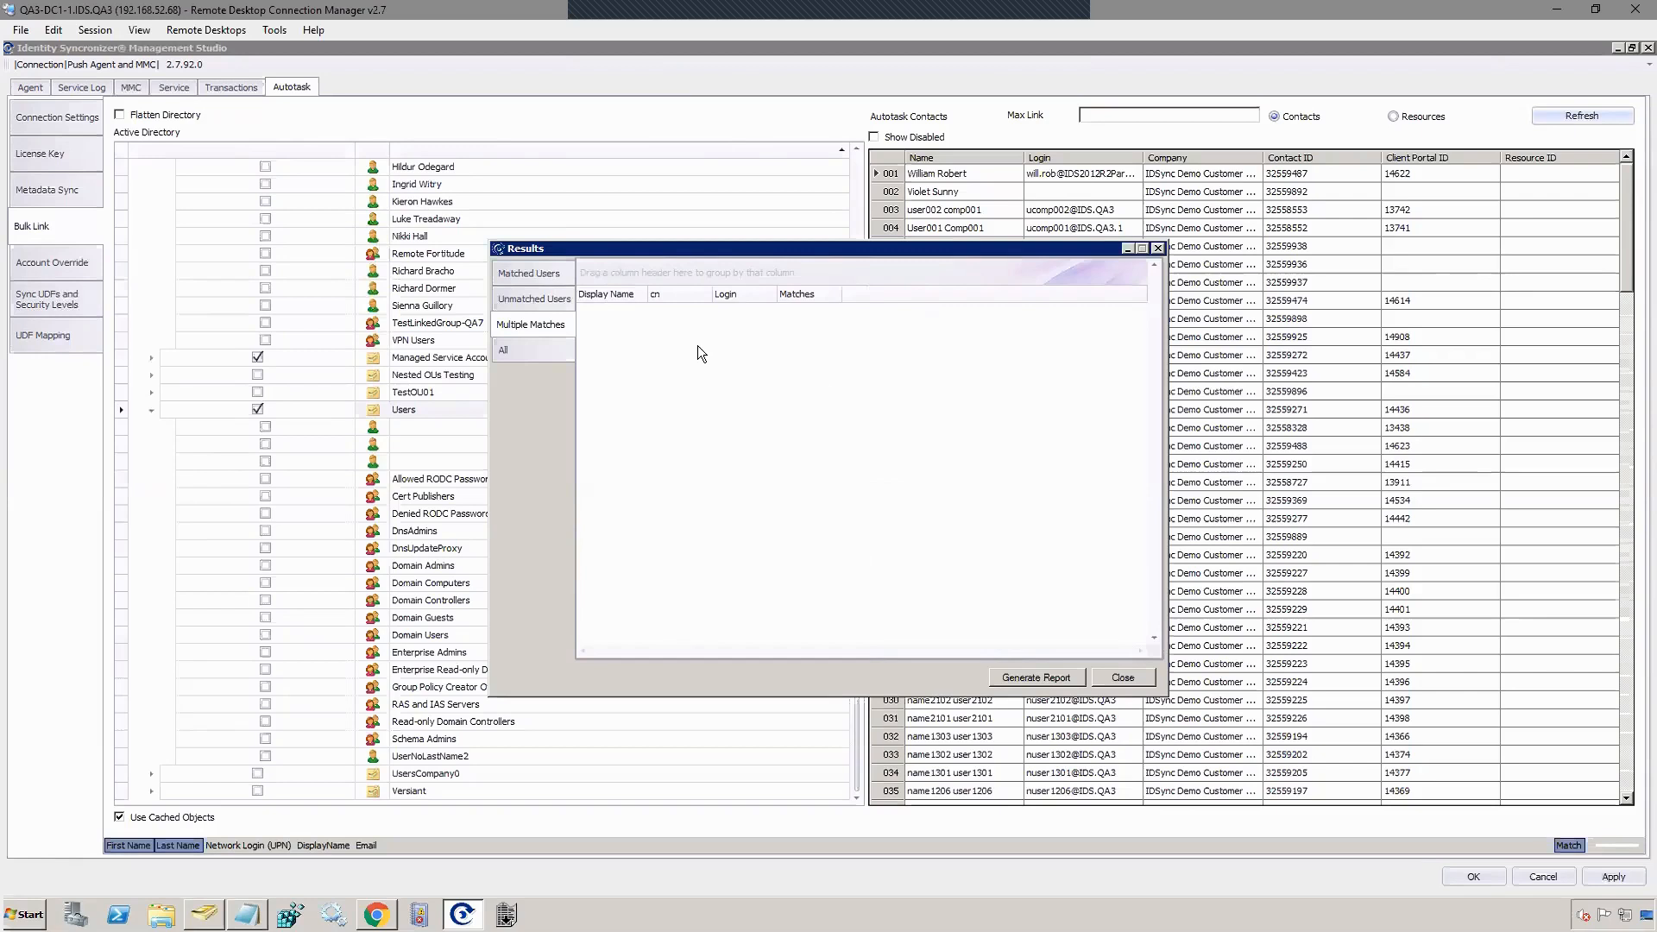
{"action": "left_click", "coordinate": [1122, 679]}
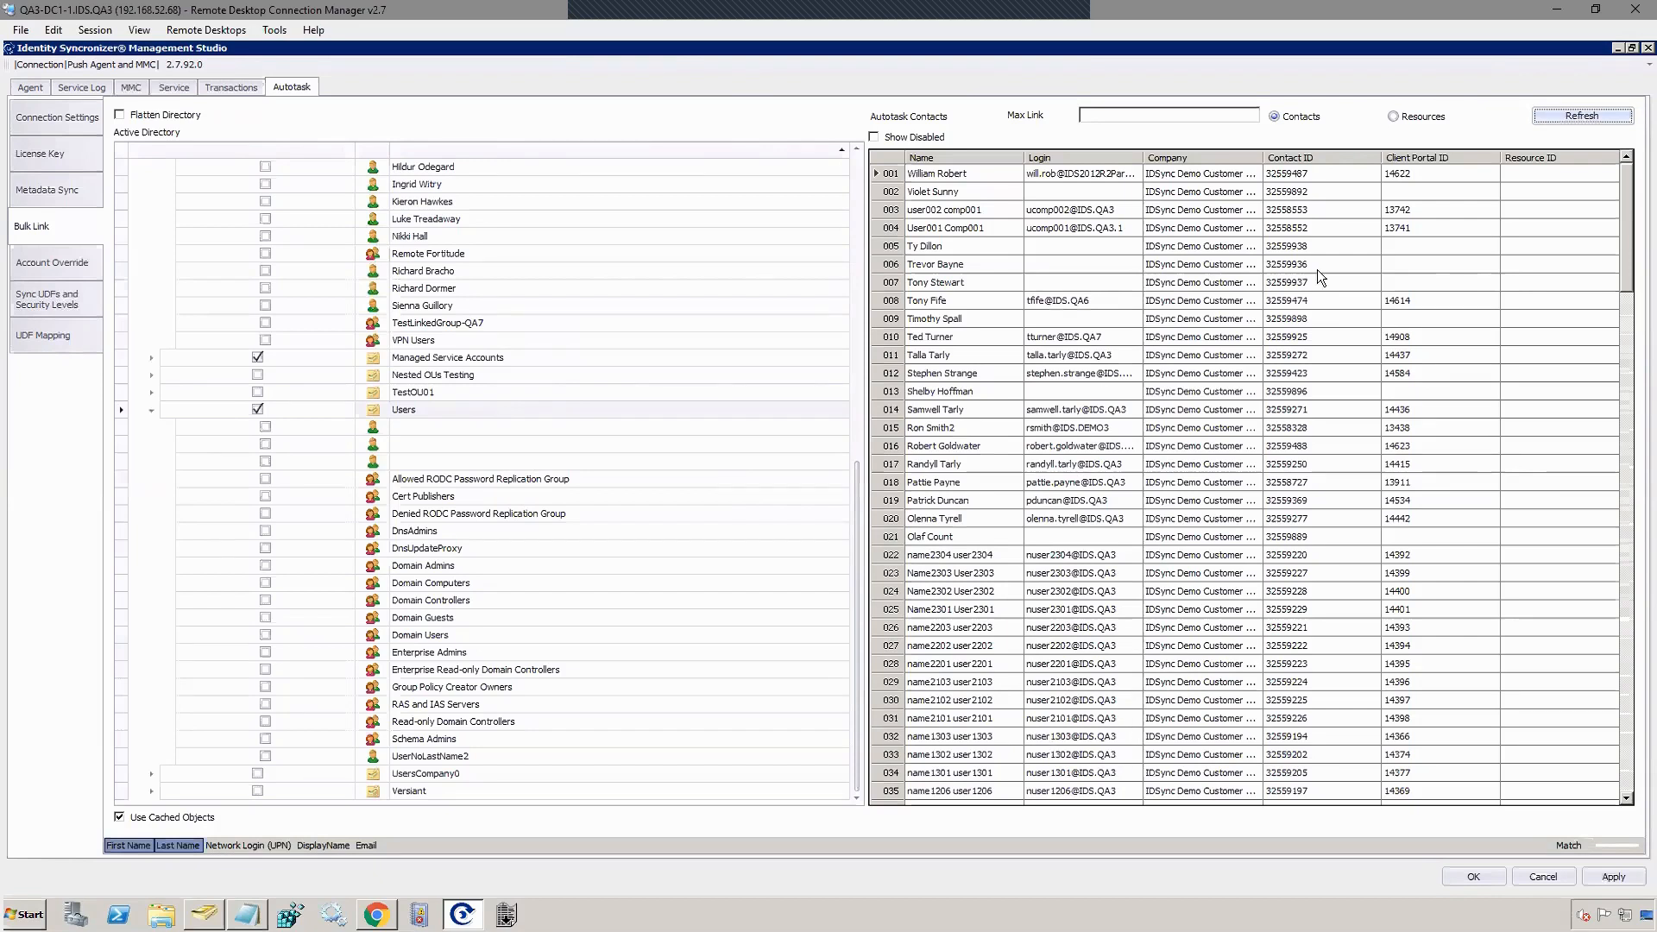
{"action": "left_click", "coordinate": [1633, 47]}
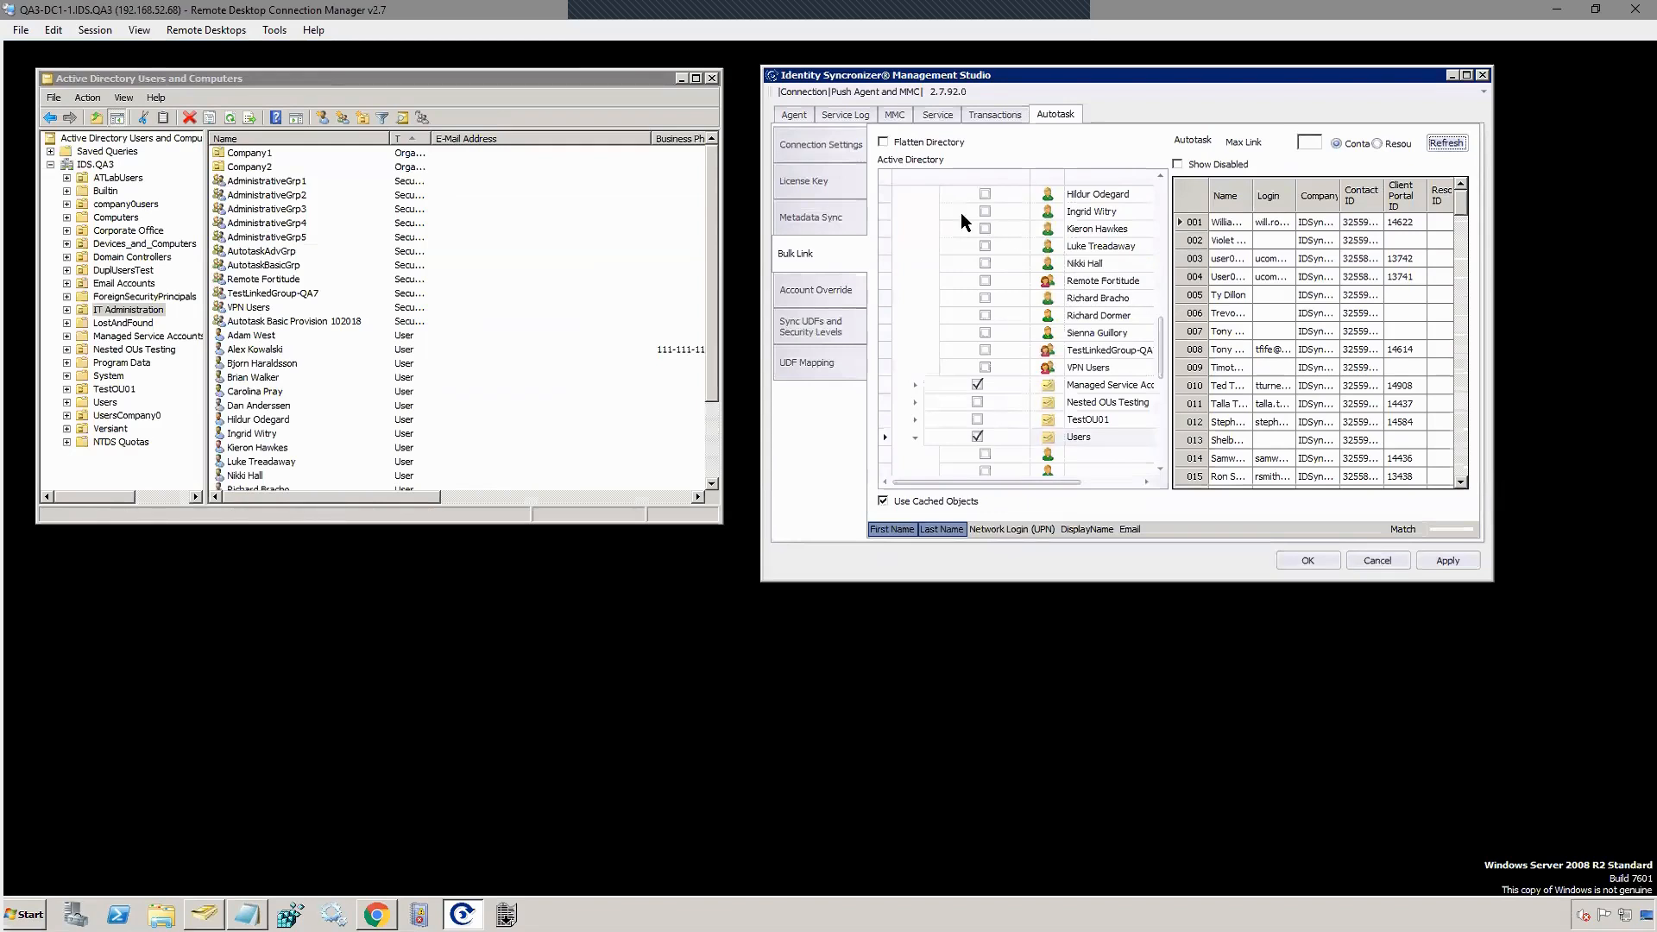
Step: Check the running sync service on the Service tab, then return to the Transactions list
{"action": "left_click", "coordinate": [948, 113]}
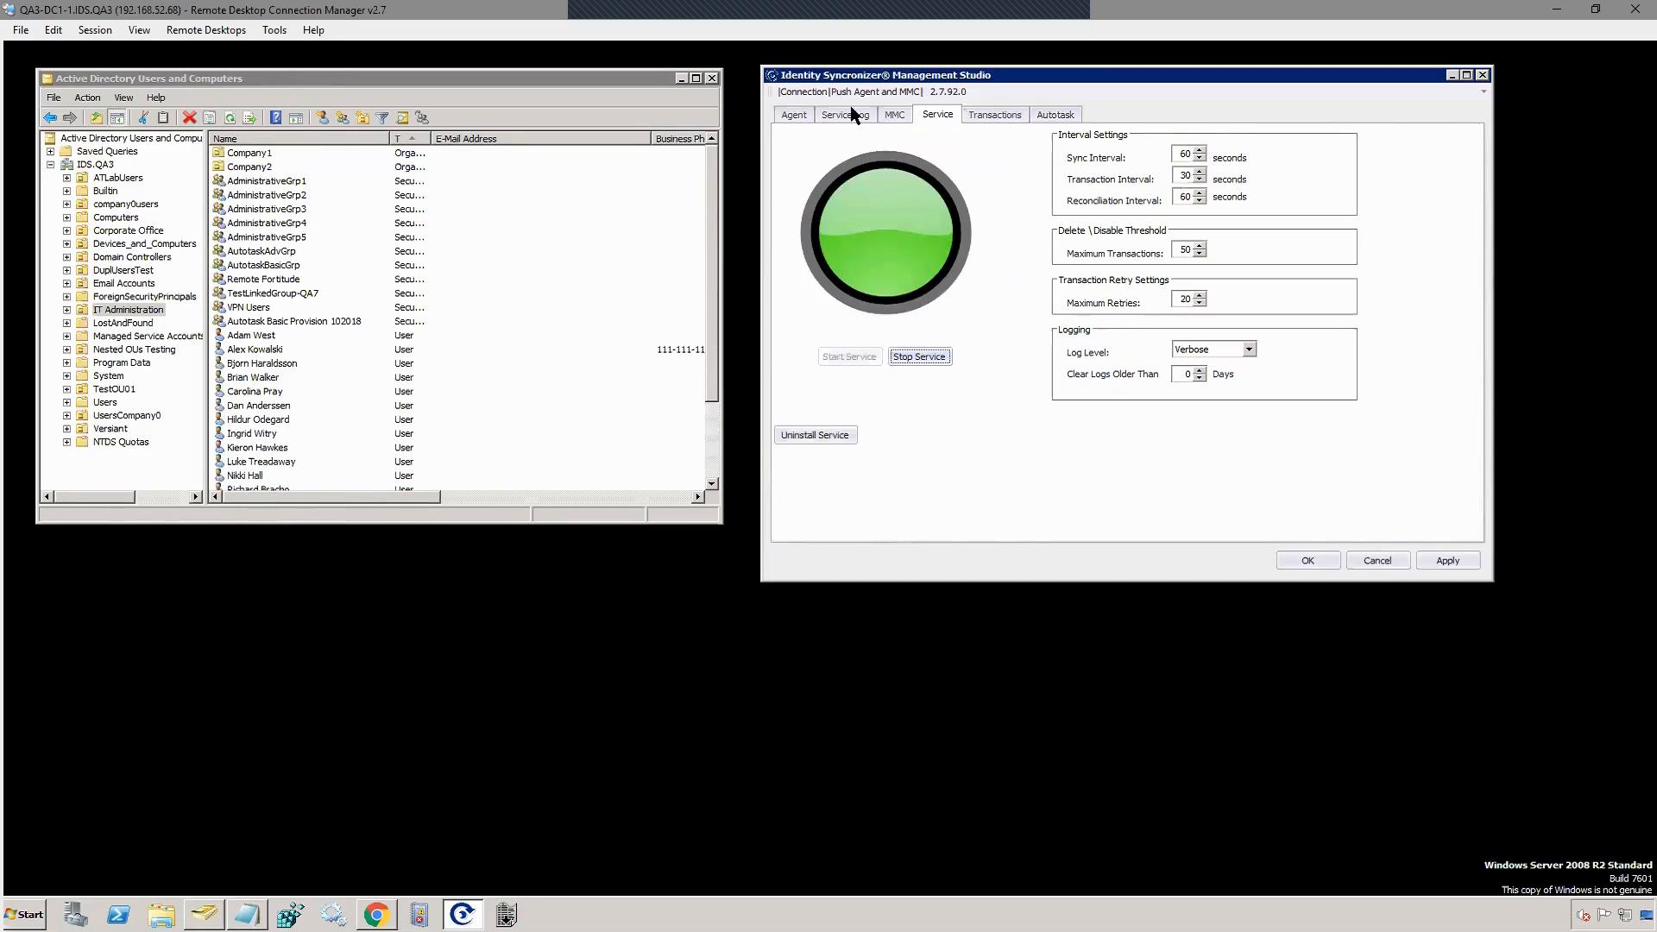
{"action": "left_click", "coordinate": [978, 112]}
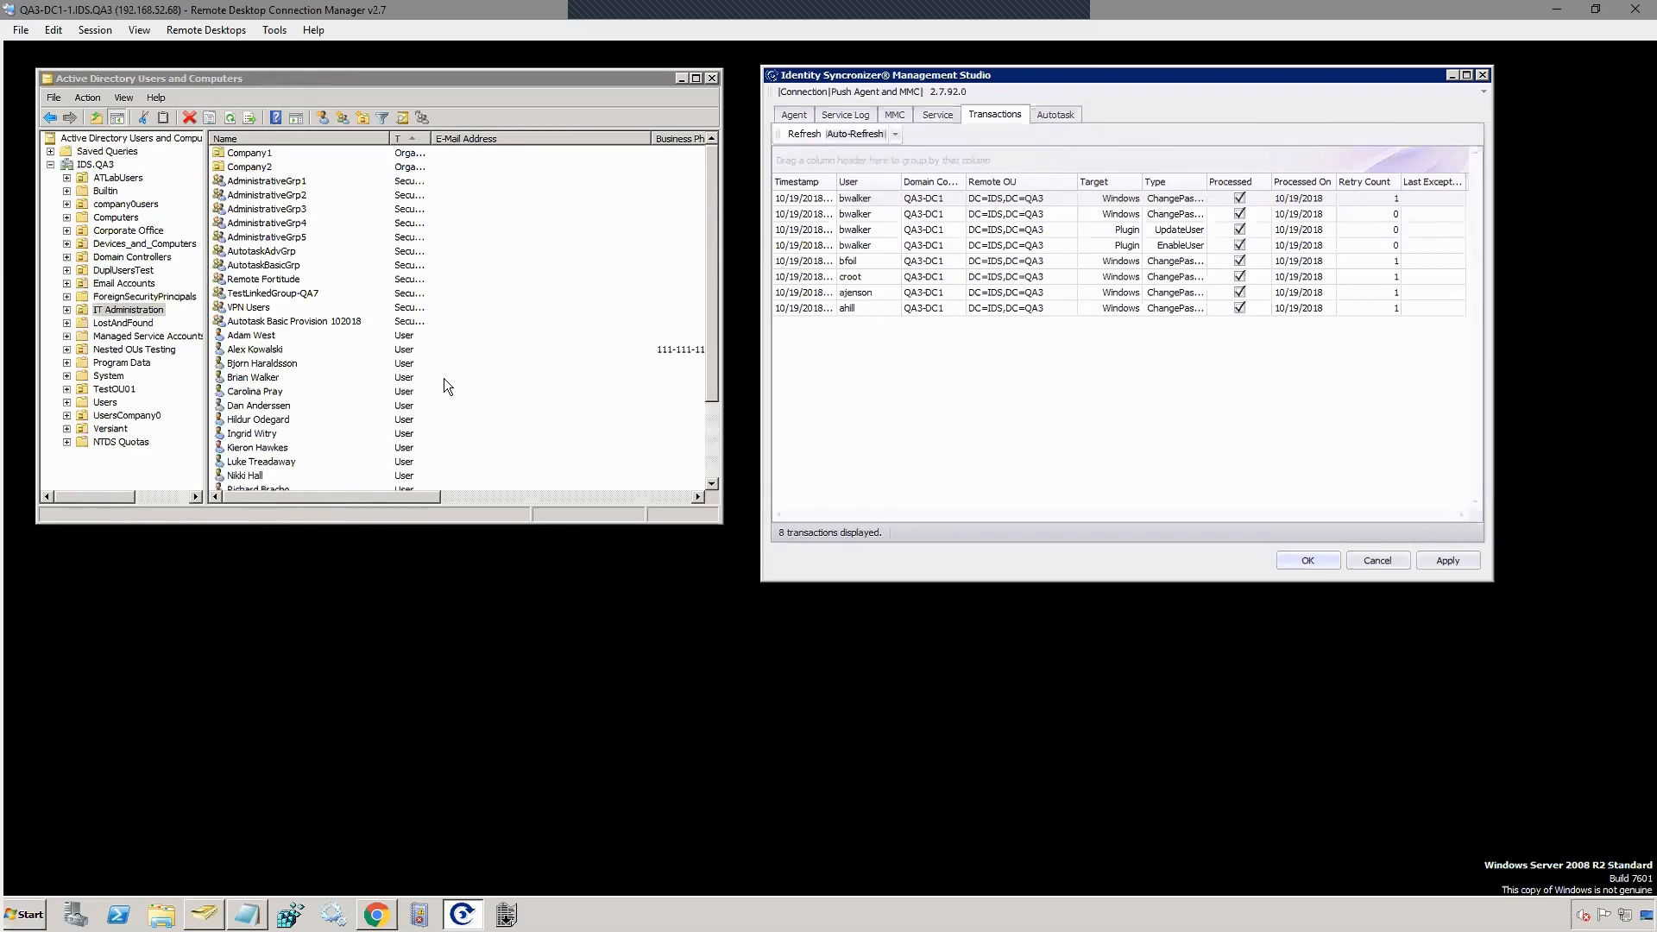
Step: Select the bottom user in the IT Administration list in Active Directory
{"action": "left_click", "coordinate": [711, 421]}
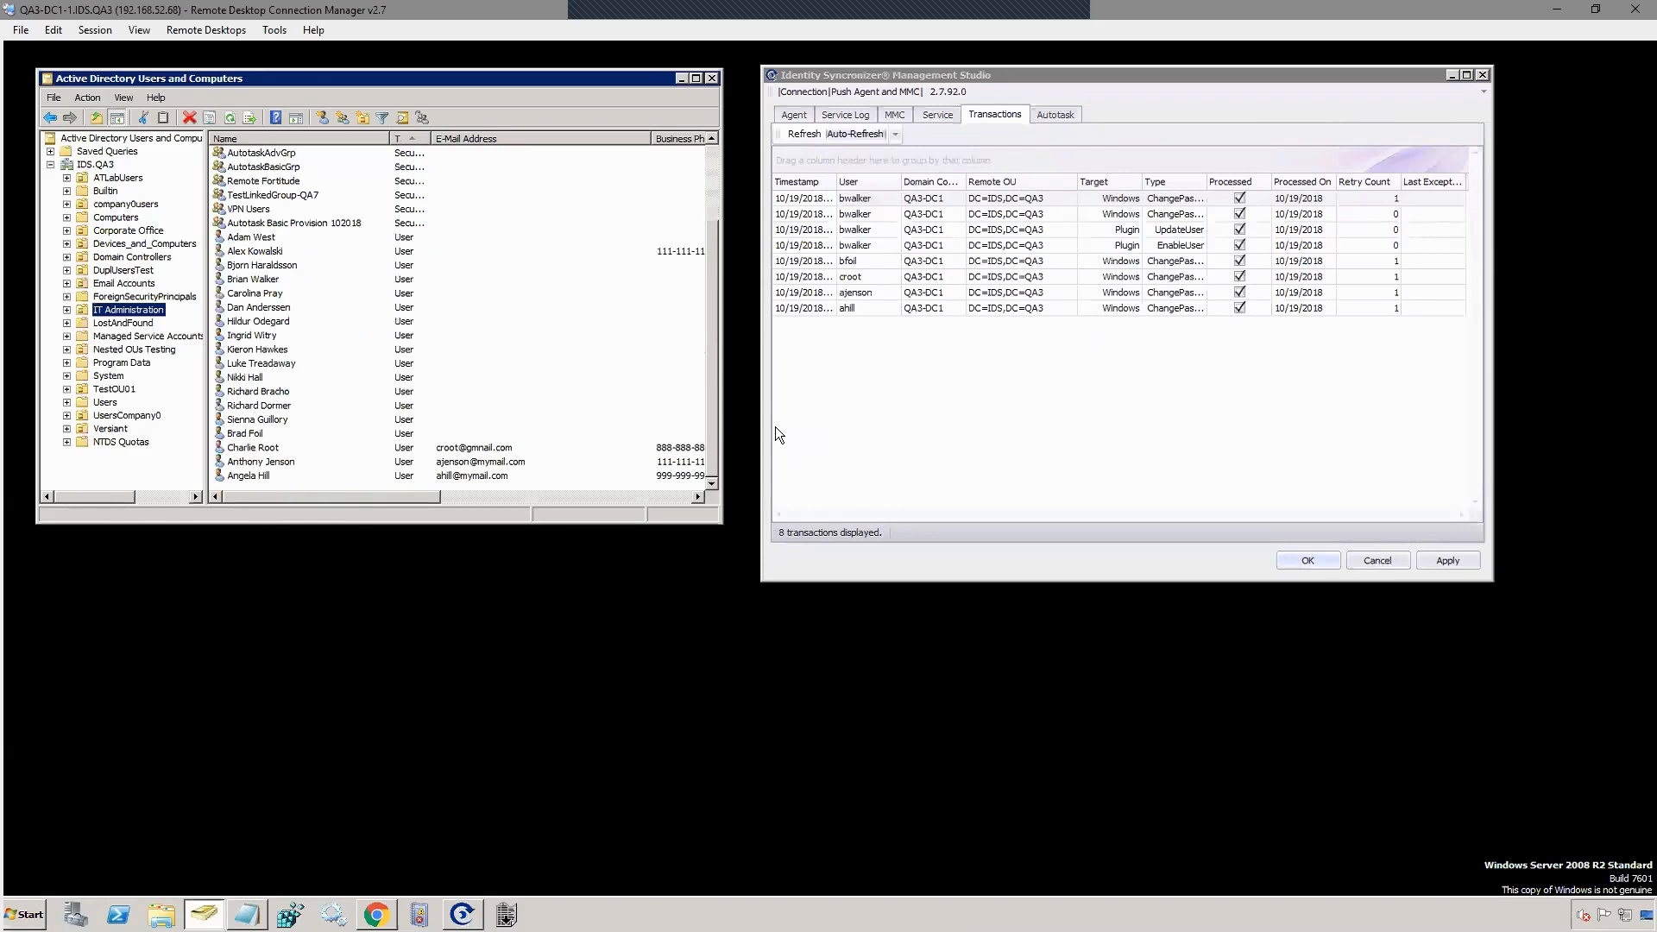
{"action": "left_click", "coordinate": [271, 436]}
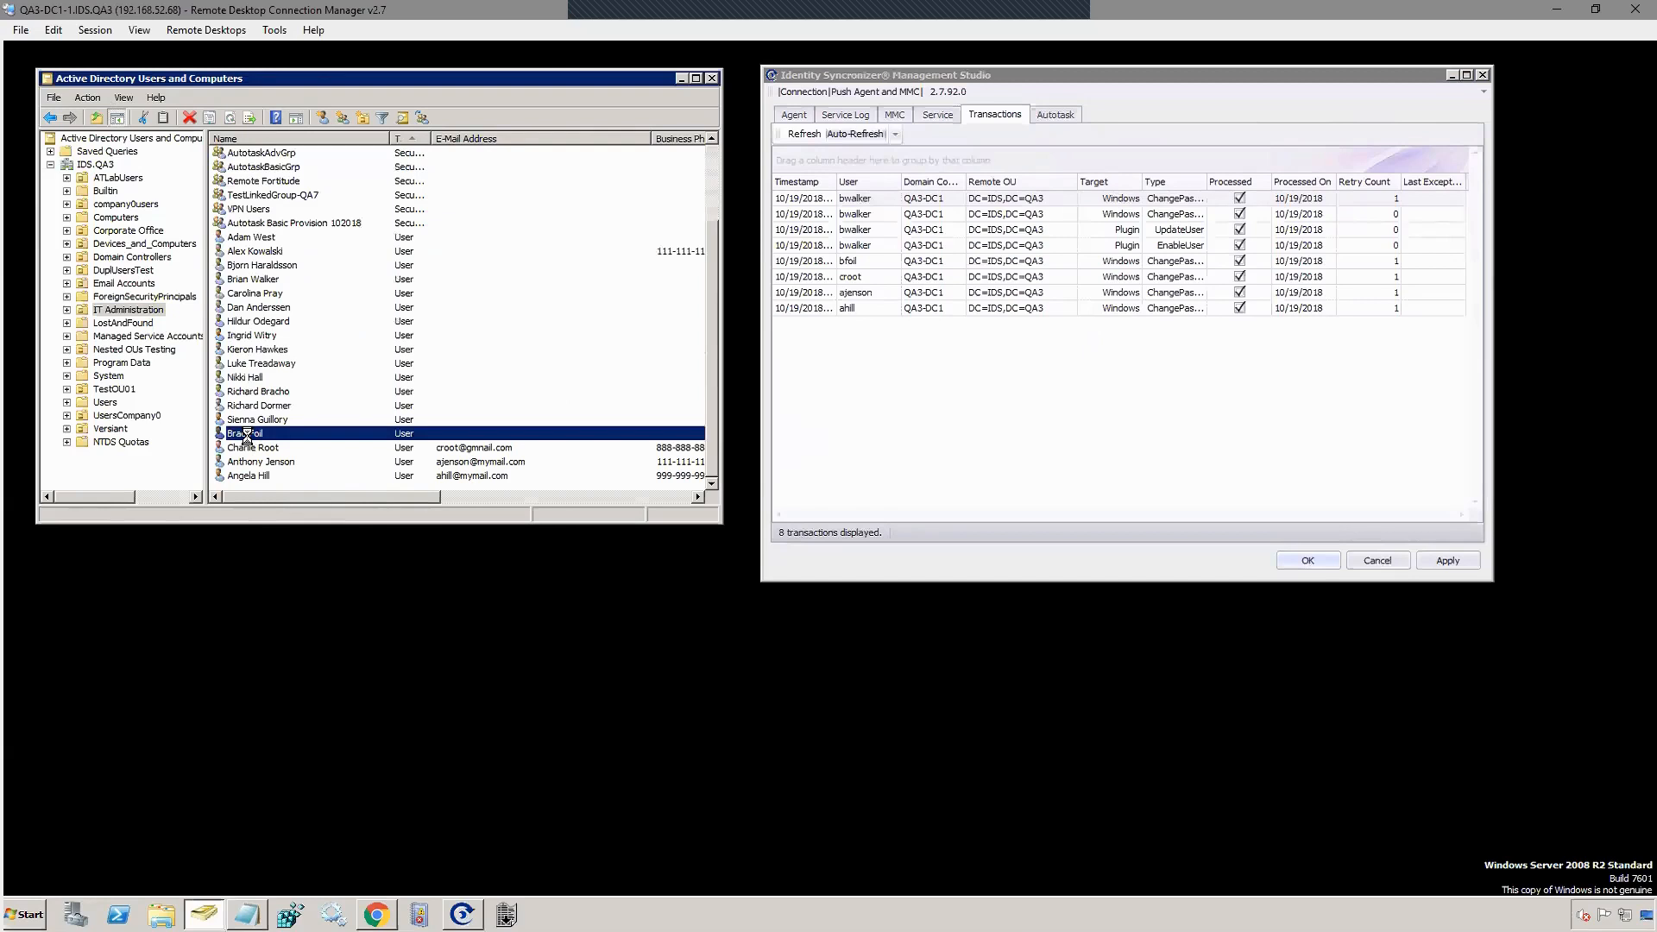
Step: Open the user's Autotask properties, showing Account Enabled and Synchronization checked, and the security level list
{"action": "double_click", "coordinate": [248, 437]}
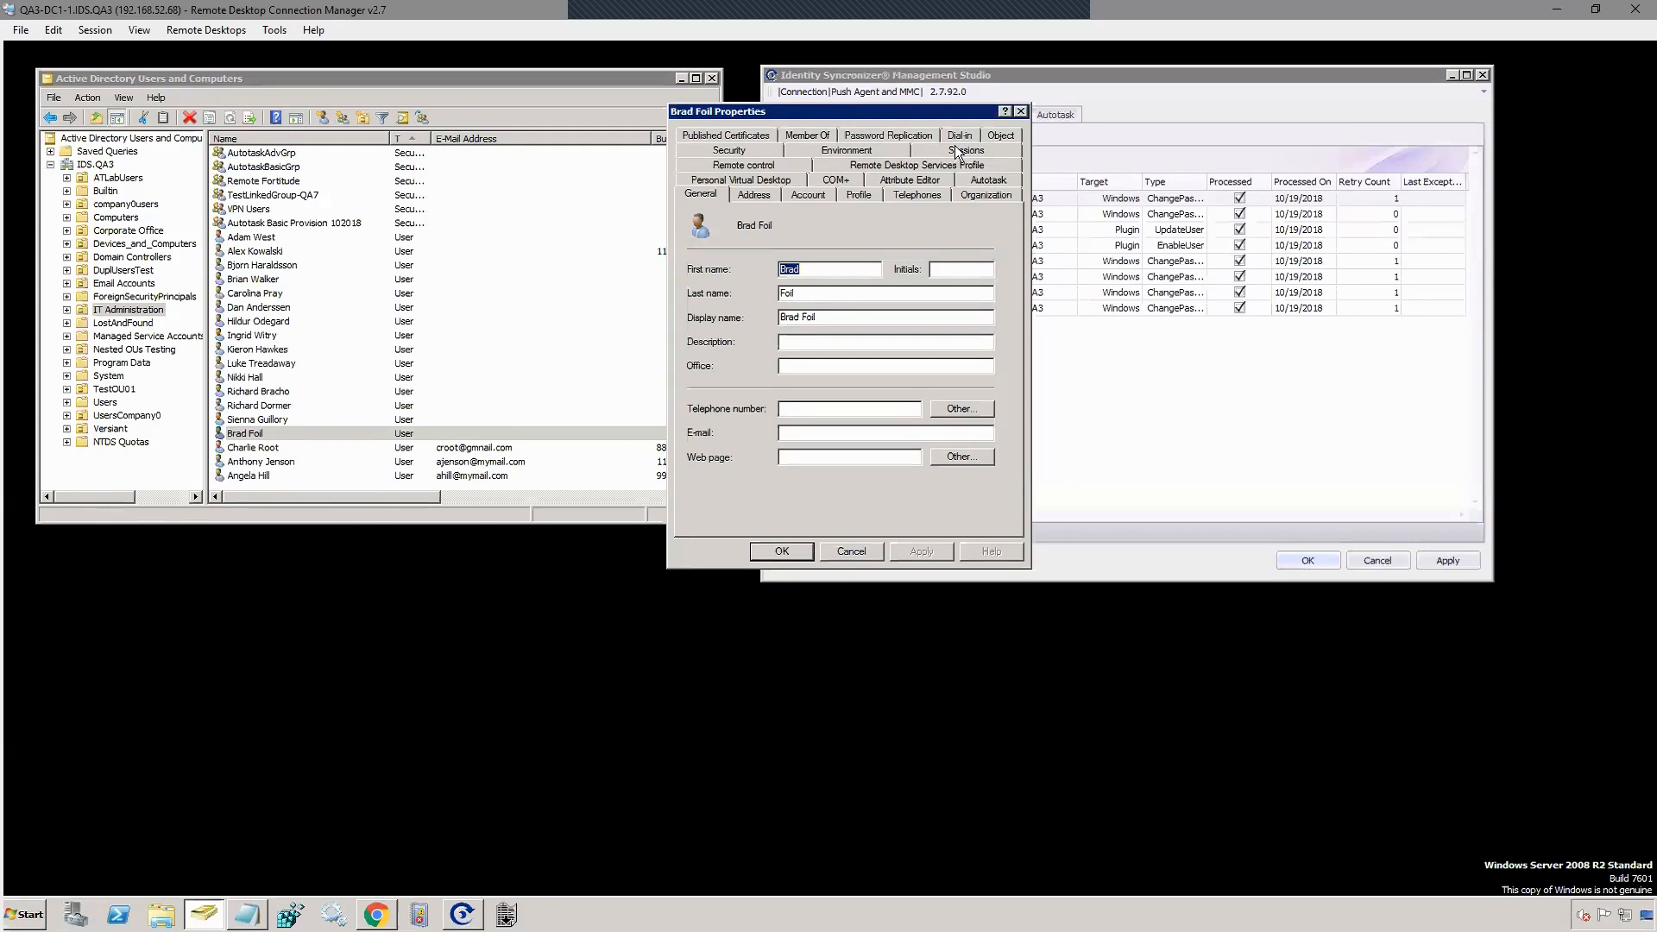
{"action": "left_click", "coordinate": [989, 181]}
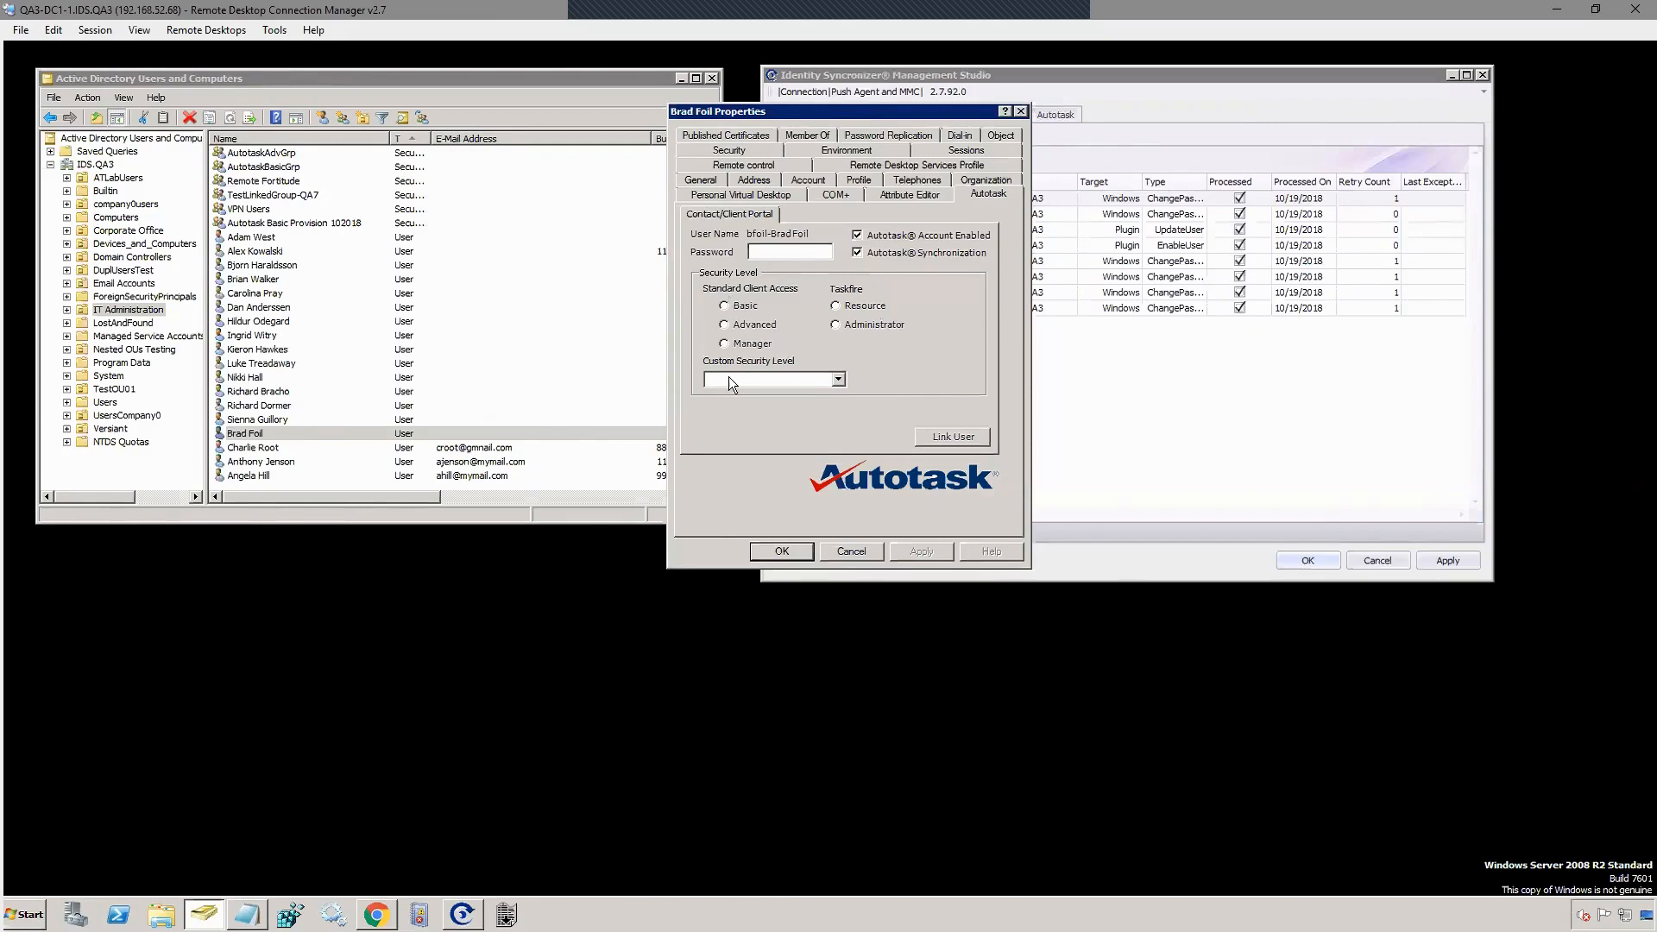
{"action": "left_click", "coordinate": [805, 380]}
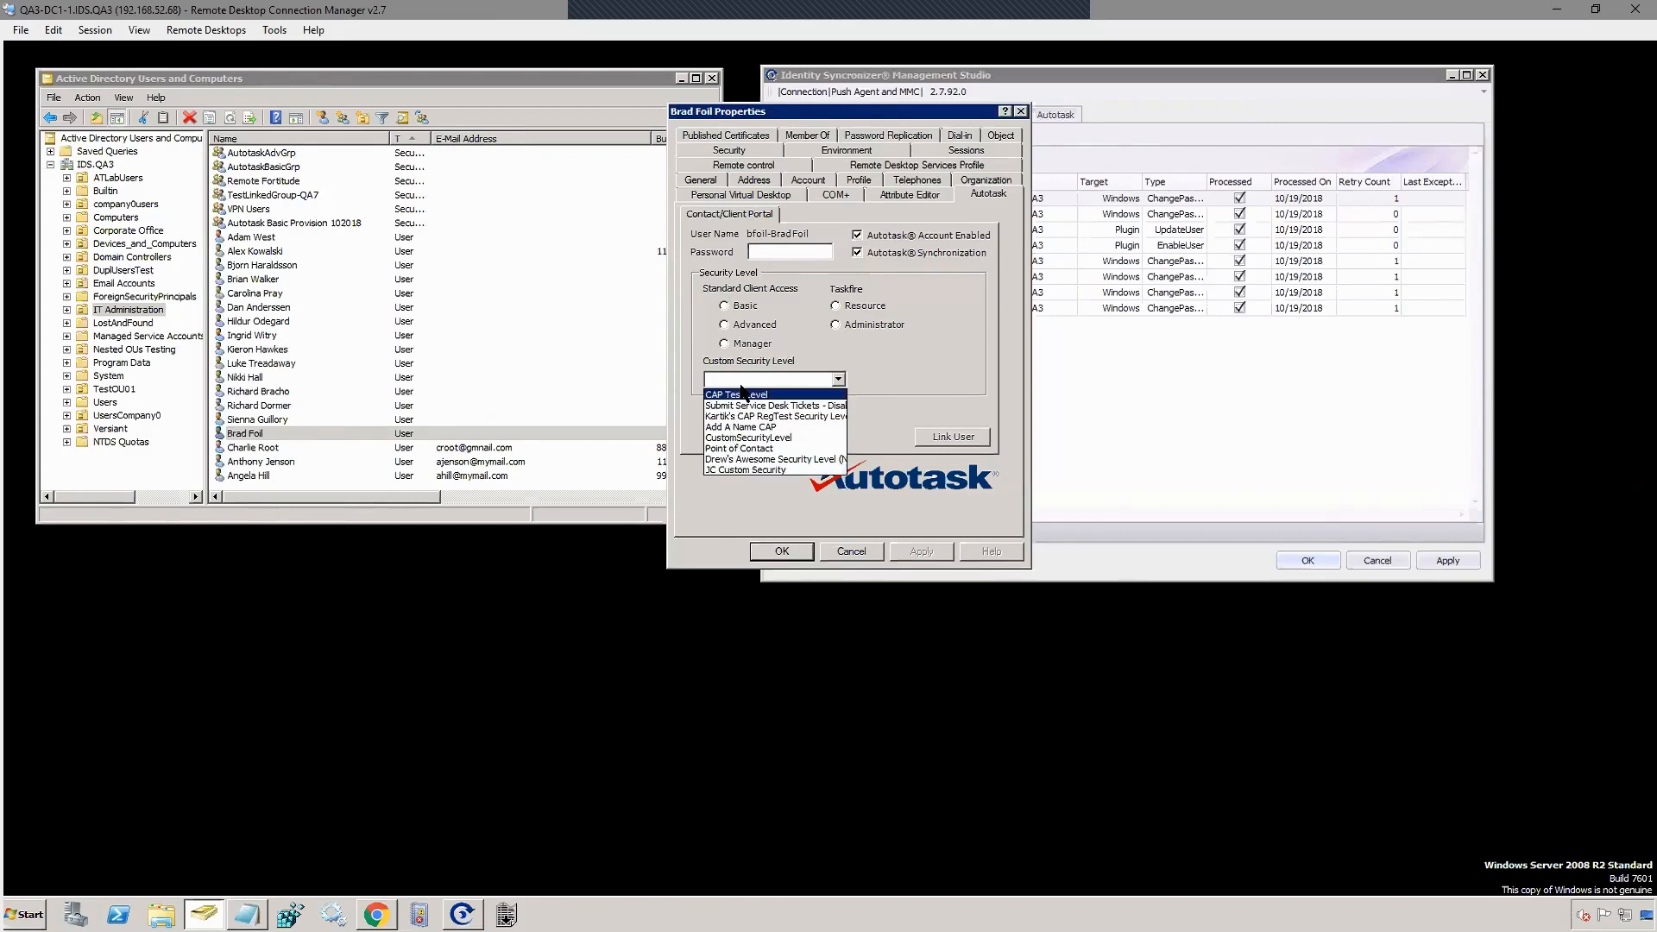
Step: Set the user's Autotask security level to Basic and save the Properties with OK
{"action": "left_click", "coordinate": [726, 308]}
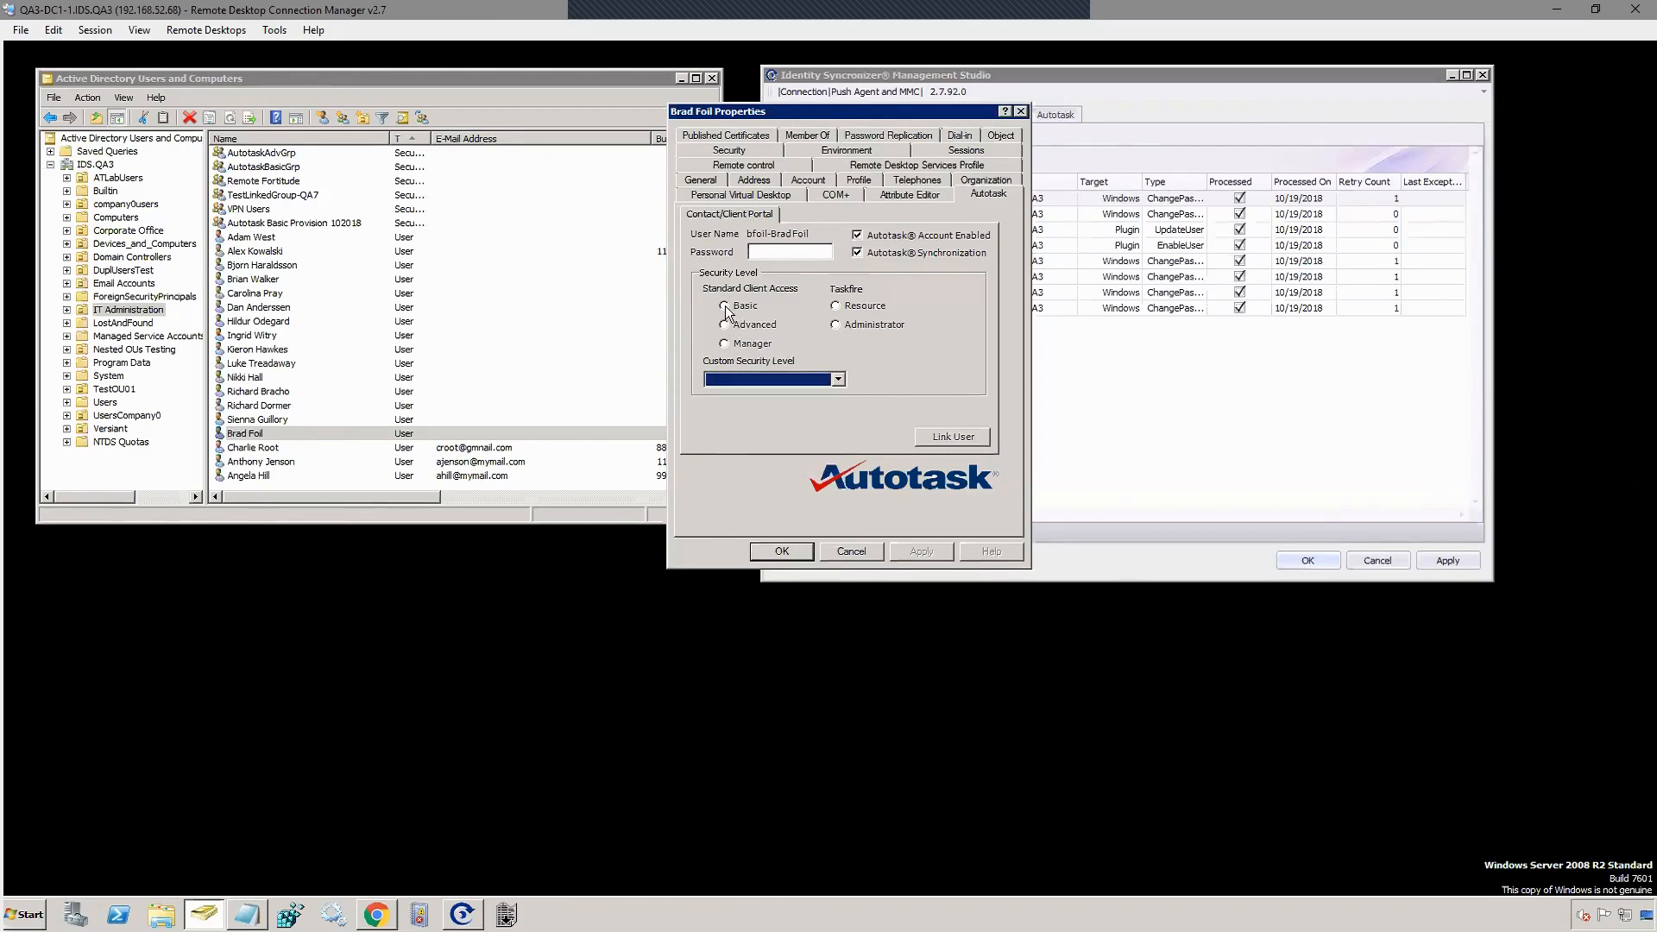
{"action": "left_click", "coordinate": [725, 305]}
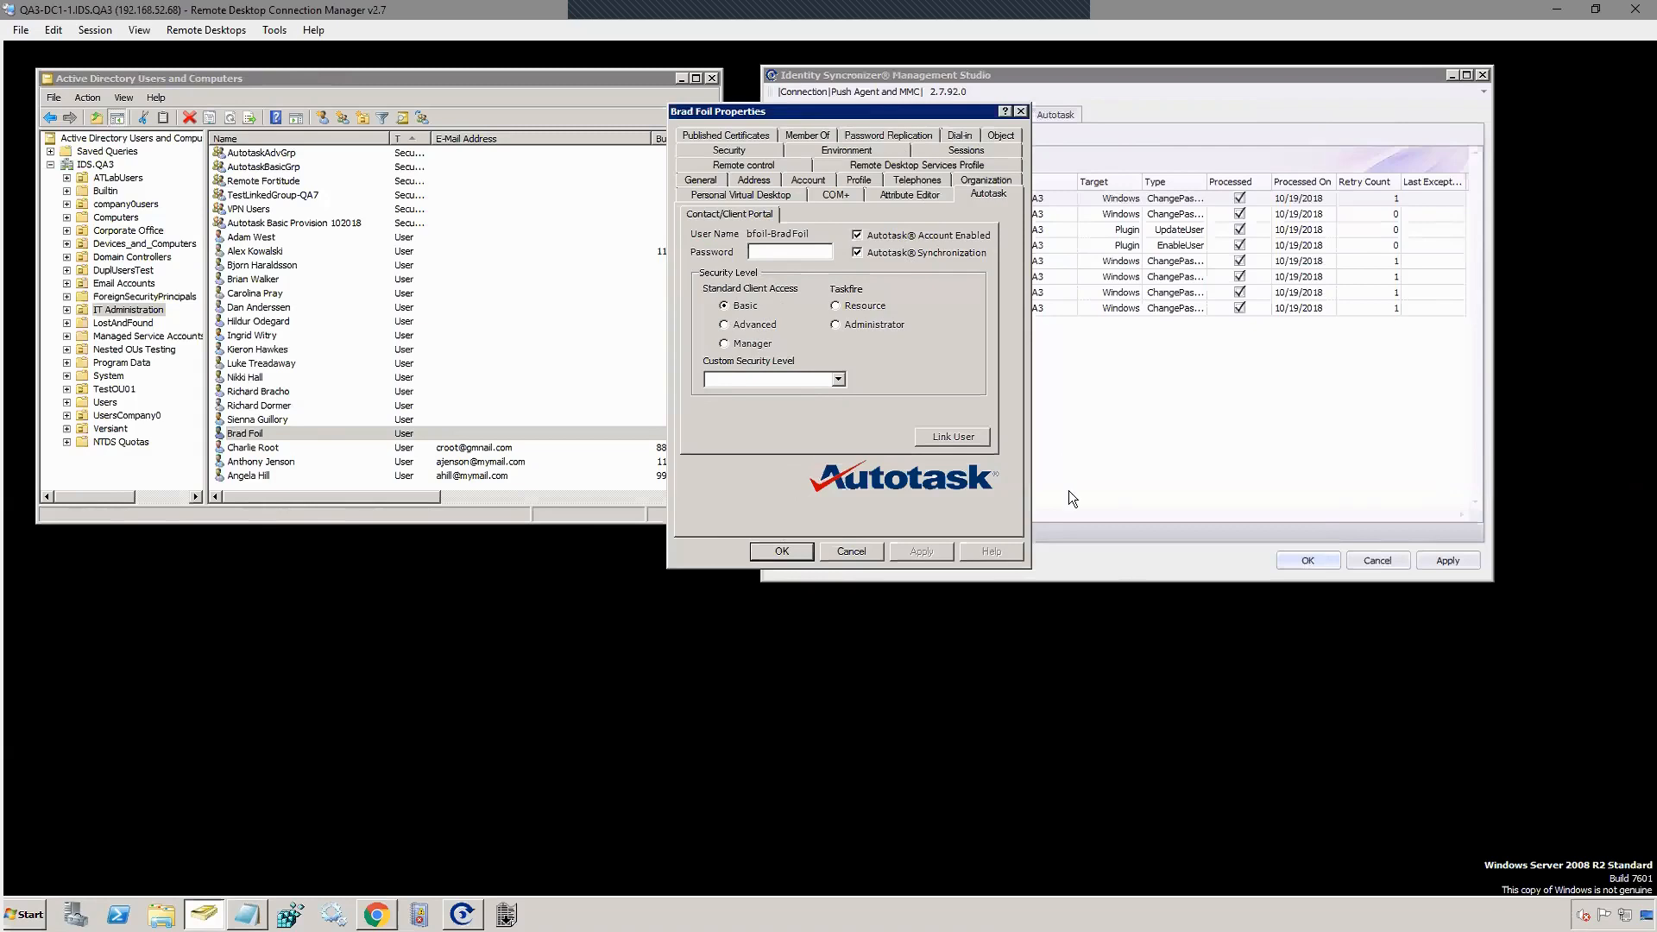
{"action": "left_click", "coordinate": [781, 553]}
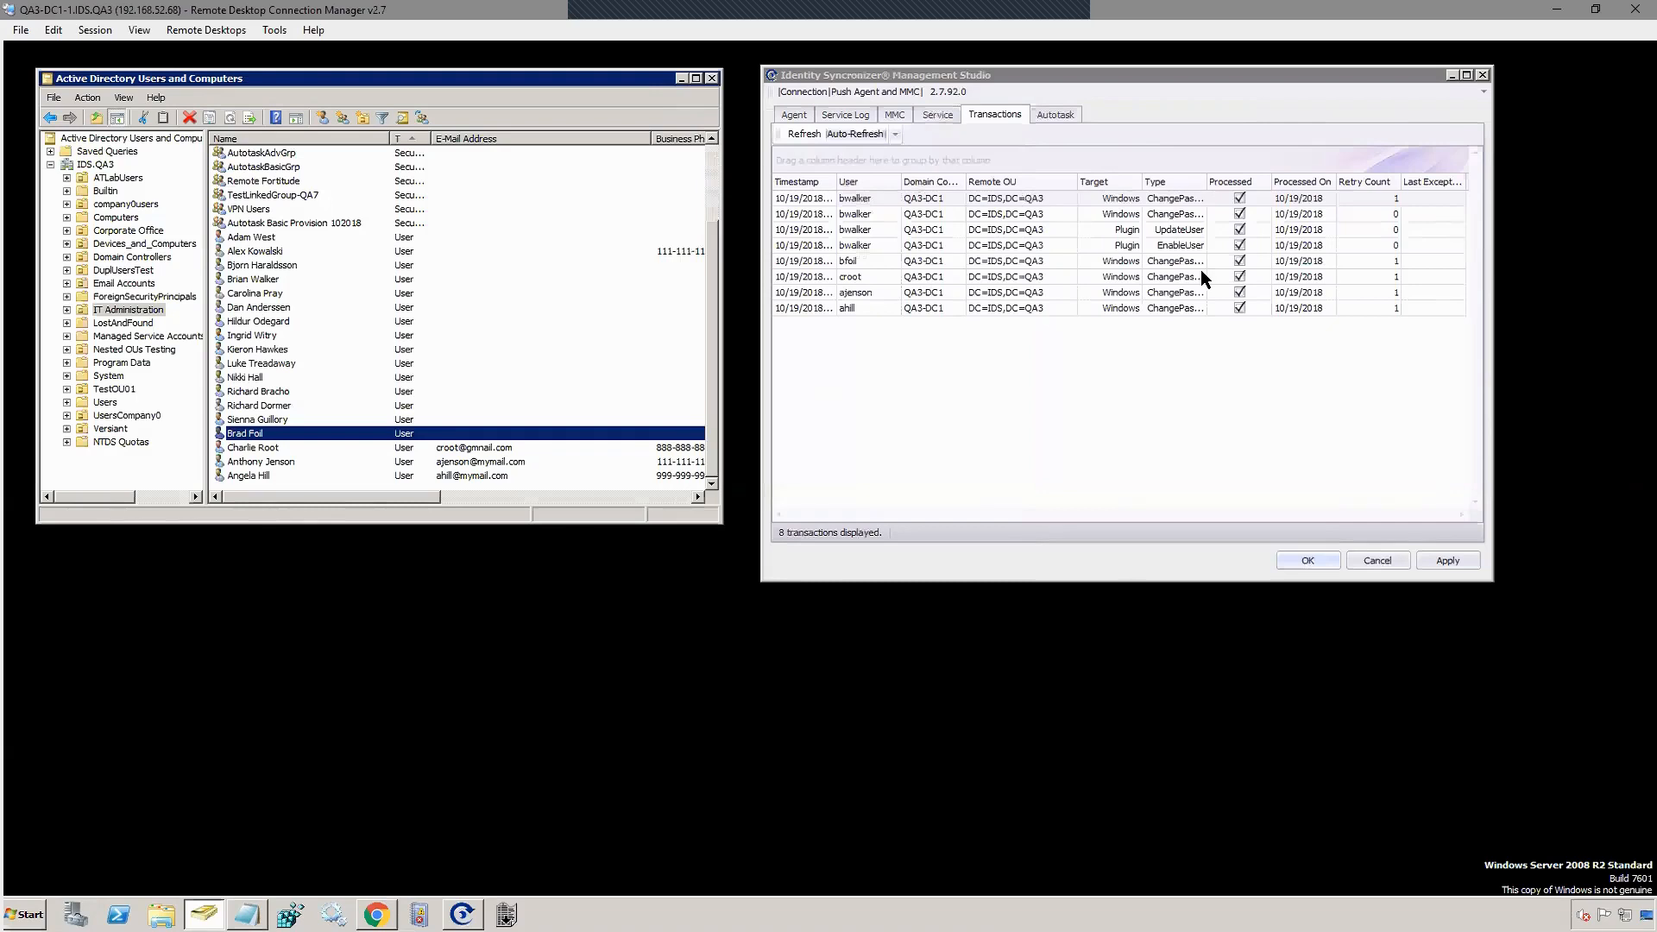
Step: Refresh to list two pending Plugin transactions, then review the 60/30/60-second service intervals
{"action": "left_click", "coordinate": [801, 136]}
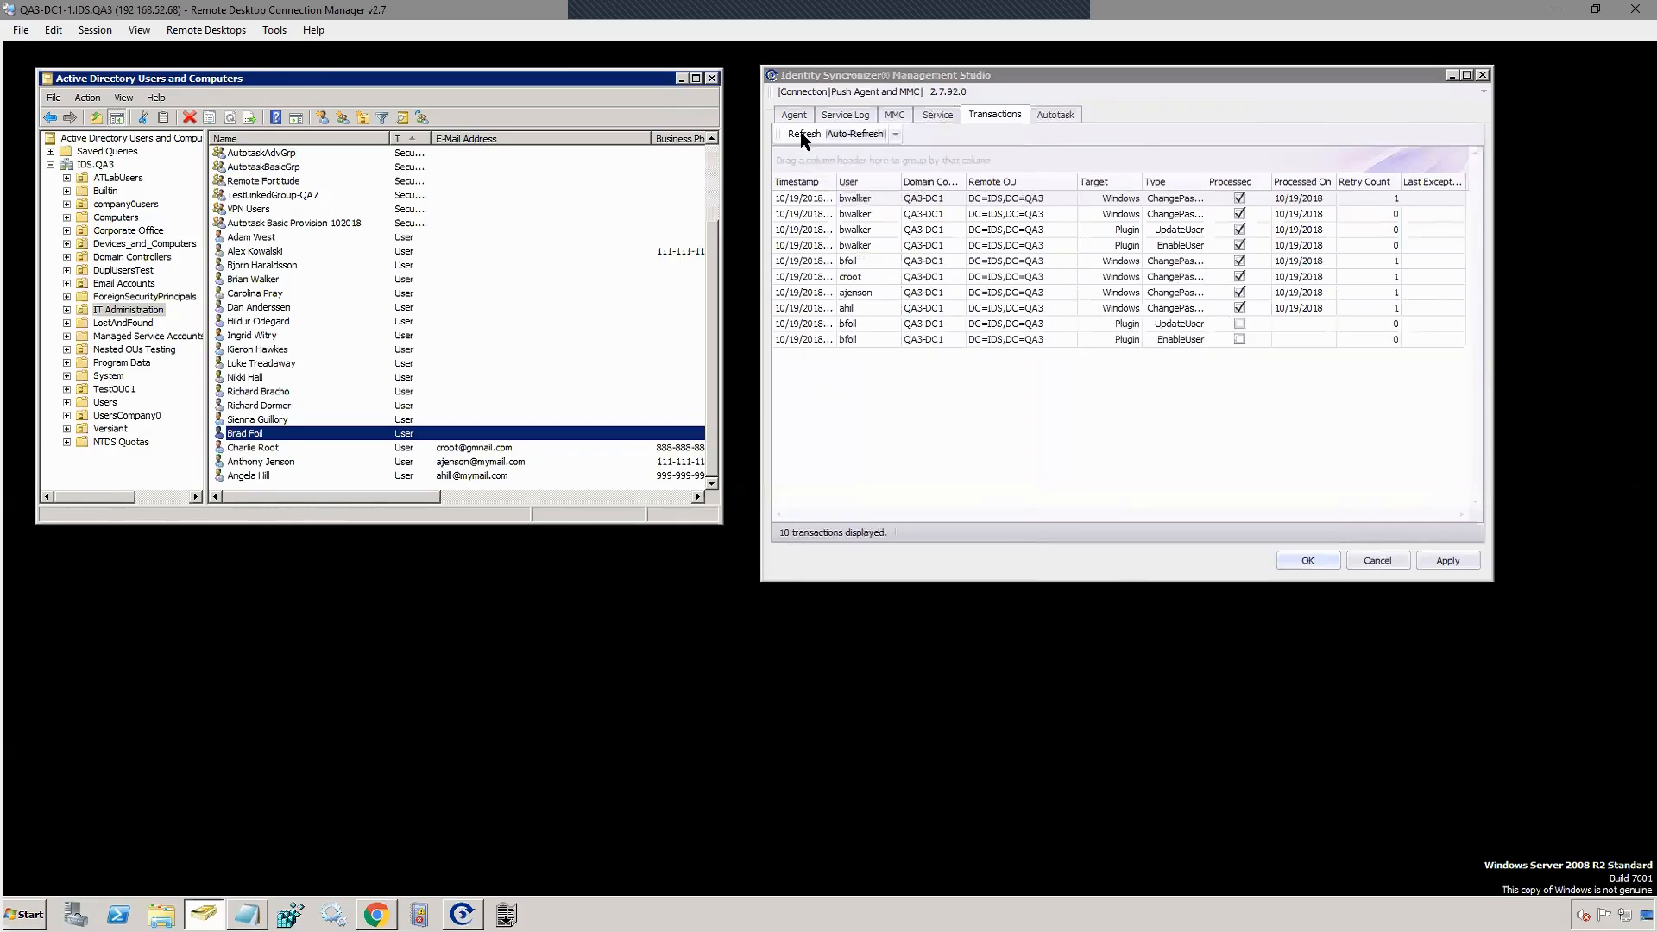
{"action": "left_click", "coordinate": [802, 136]}
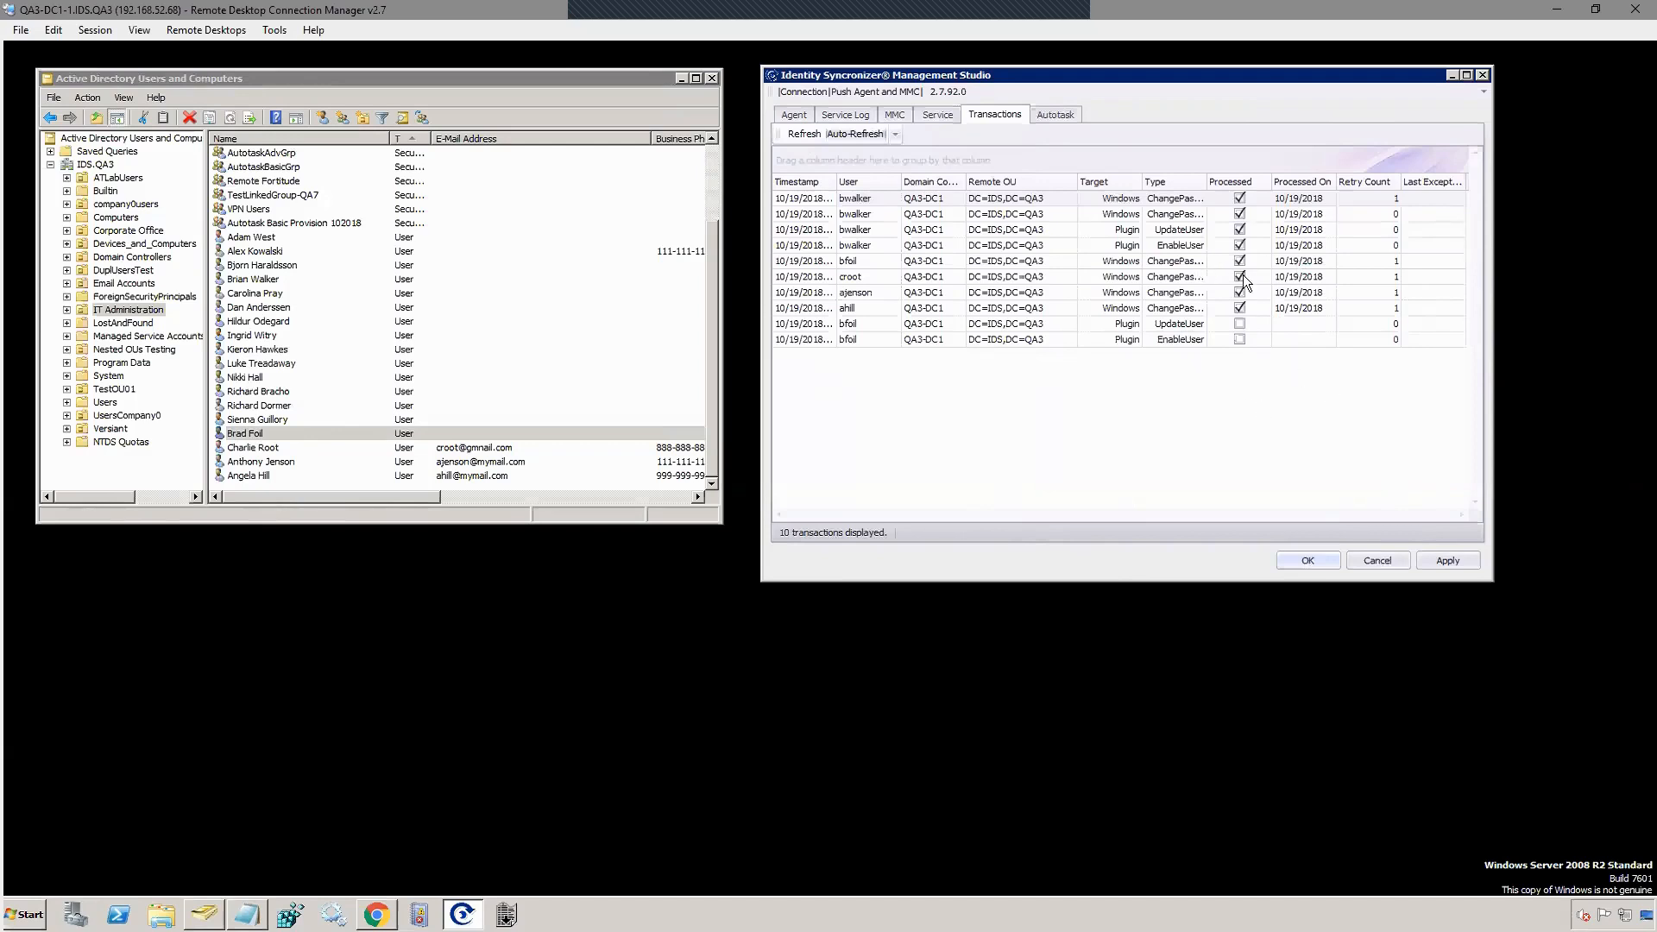
{"action": "left_click", "coordinate": [935, 113]}
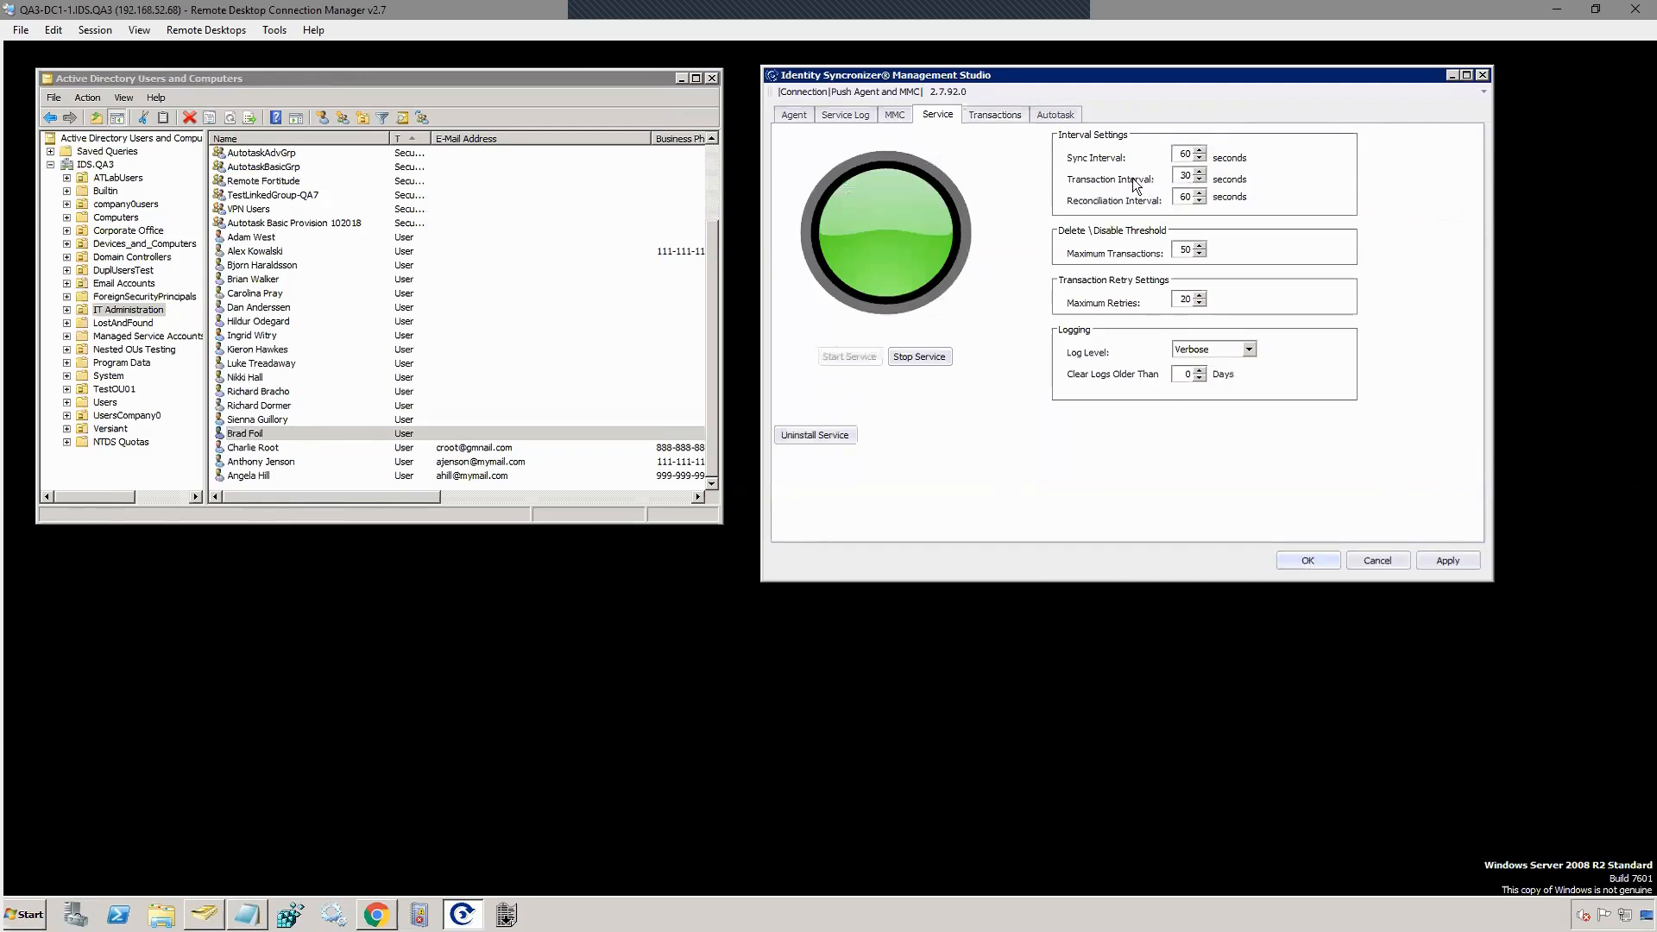
Step: Refresh the Transactions list until all 10, including UpdateUser and EnableUser, show Processed
{"action": "left_click", "coordinate": [977, 118]}
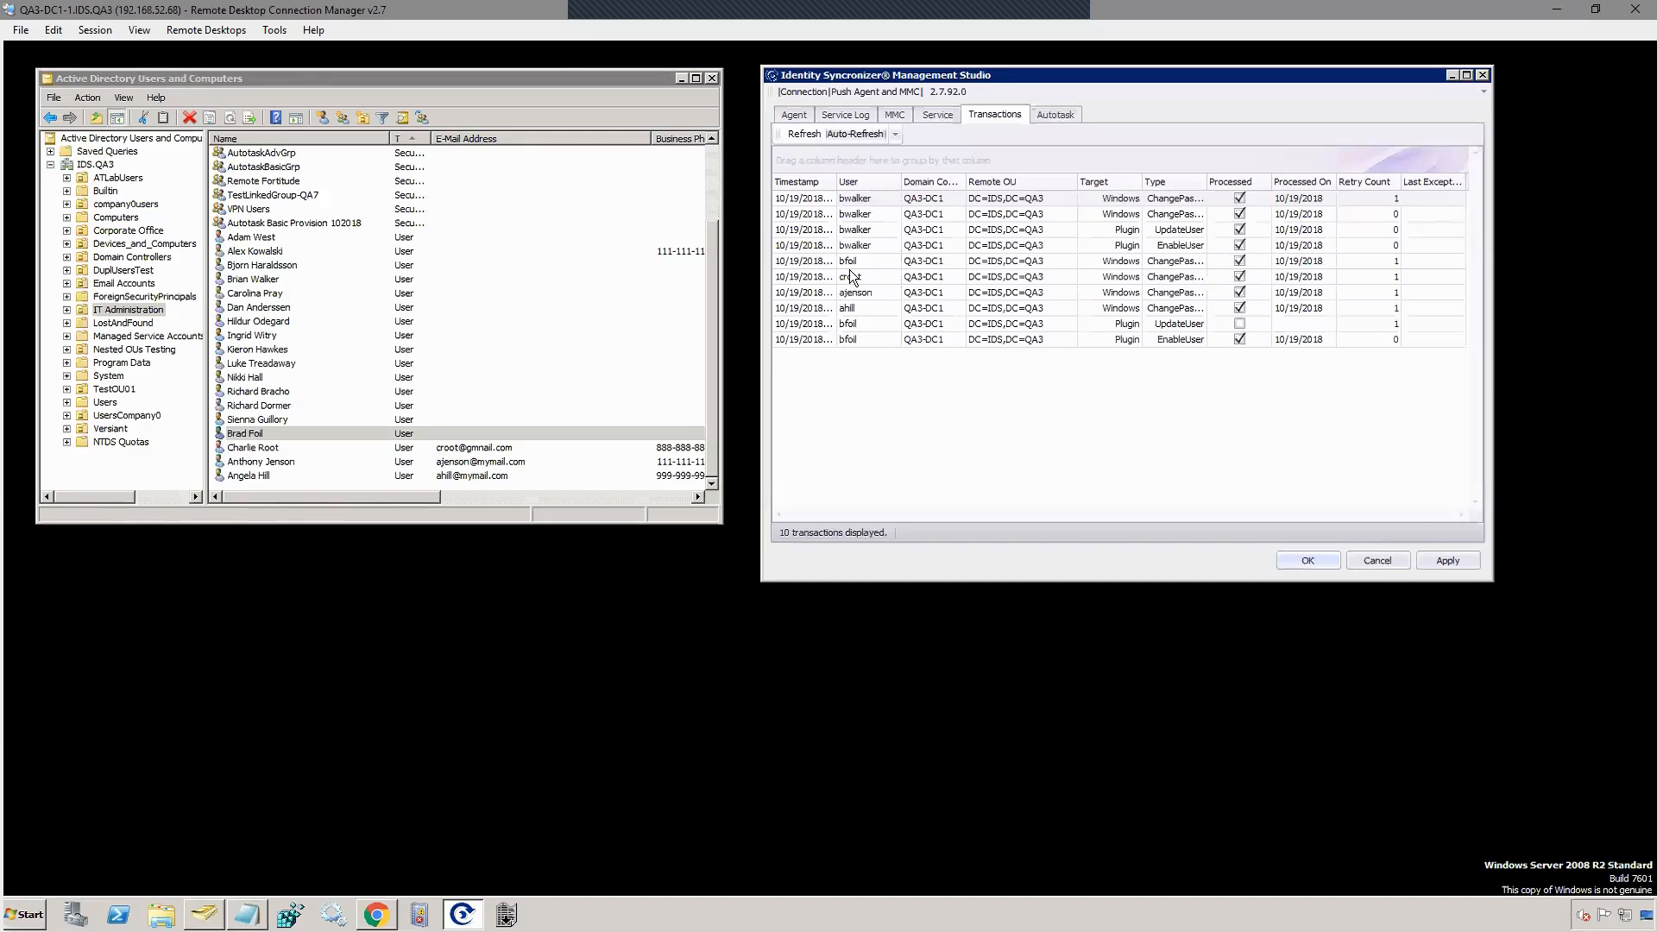
{"action": "left_click", "coordinate": [803, 133]}
{"action": "left_click", "coordinate": [375, 914]}
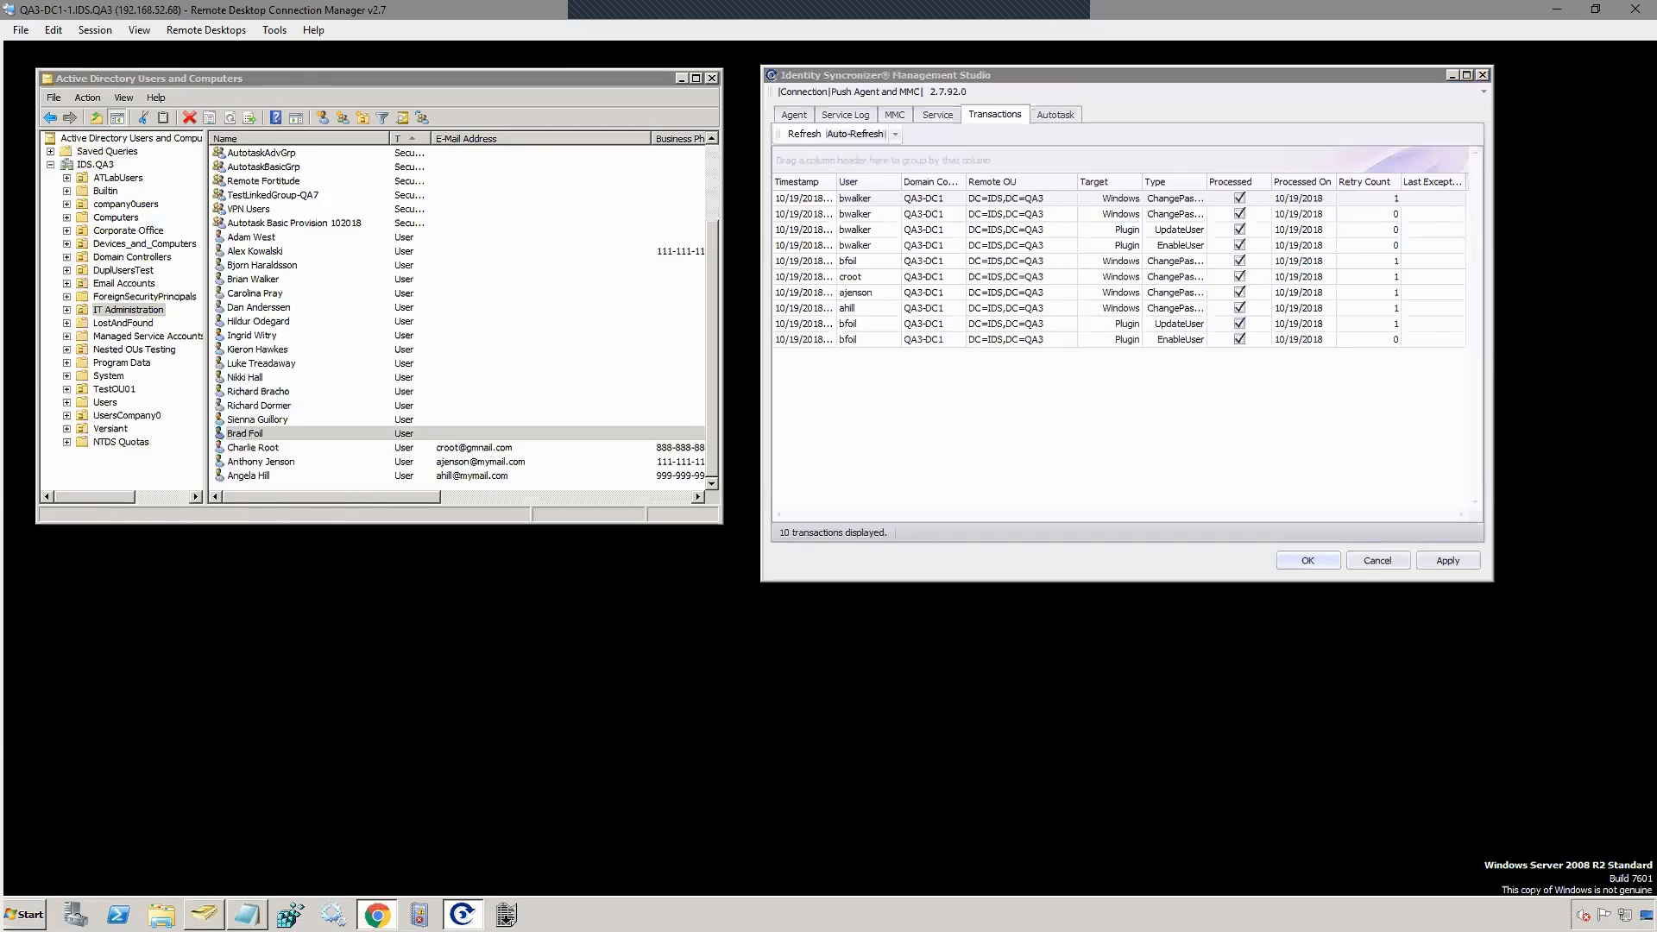
Step: Show IDSync Demo Customer 2016-2 contacts of every status in Autotask, then return to Active Directory
{"action": "left_click_drag", "start_coordinate": [400, 252], "coordinate": [490, 217]}
{"action": "left_click", "coordinate": [933, 346]}
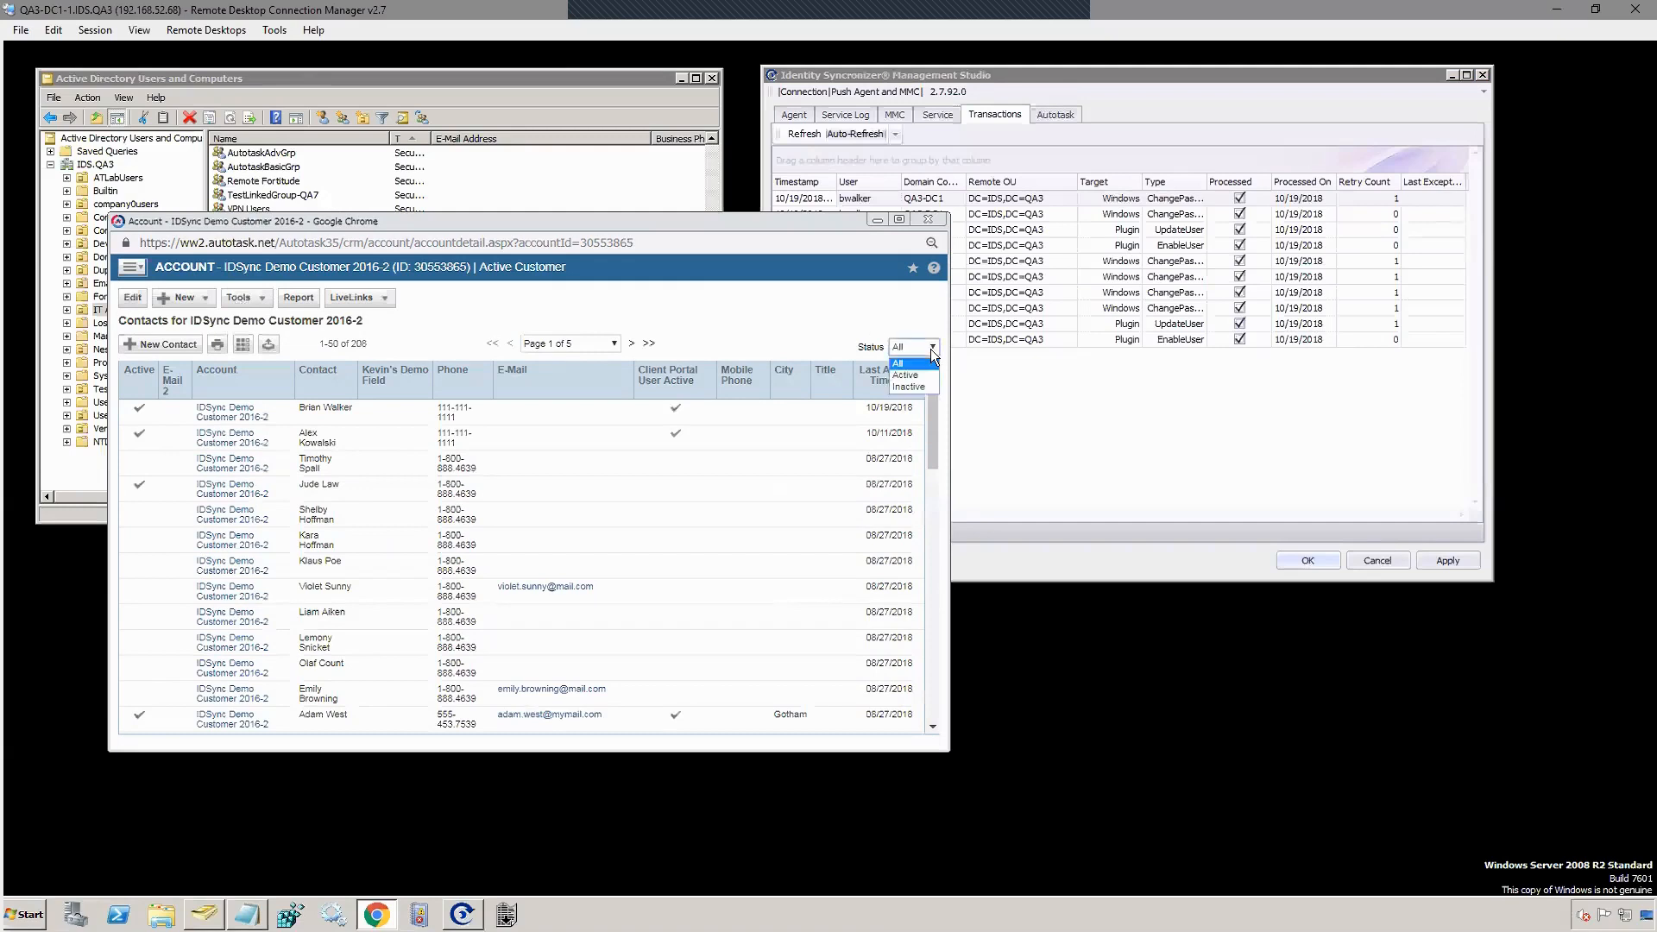
{"action": "left_click", "coordinate": [911, 366]}
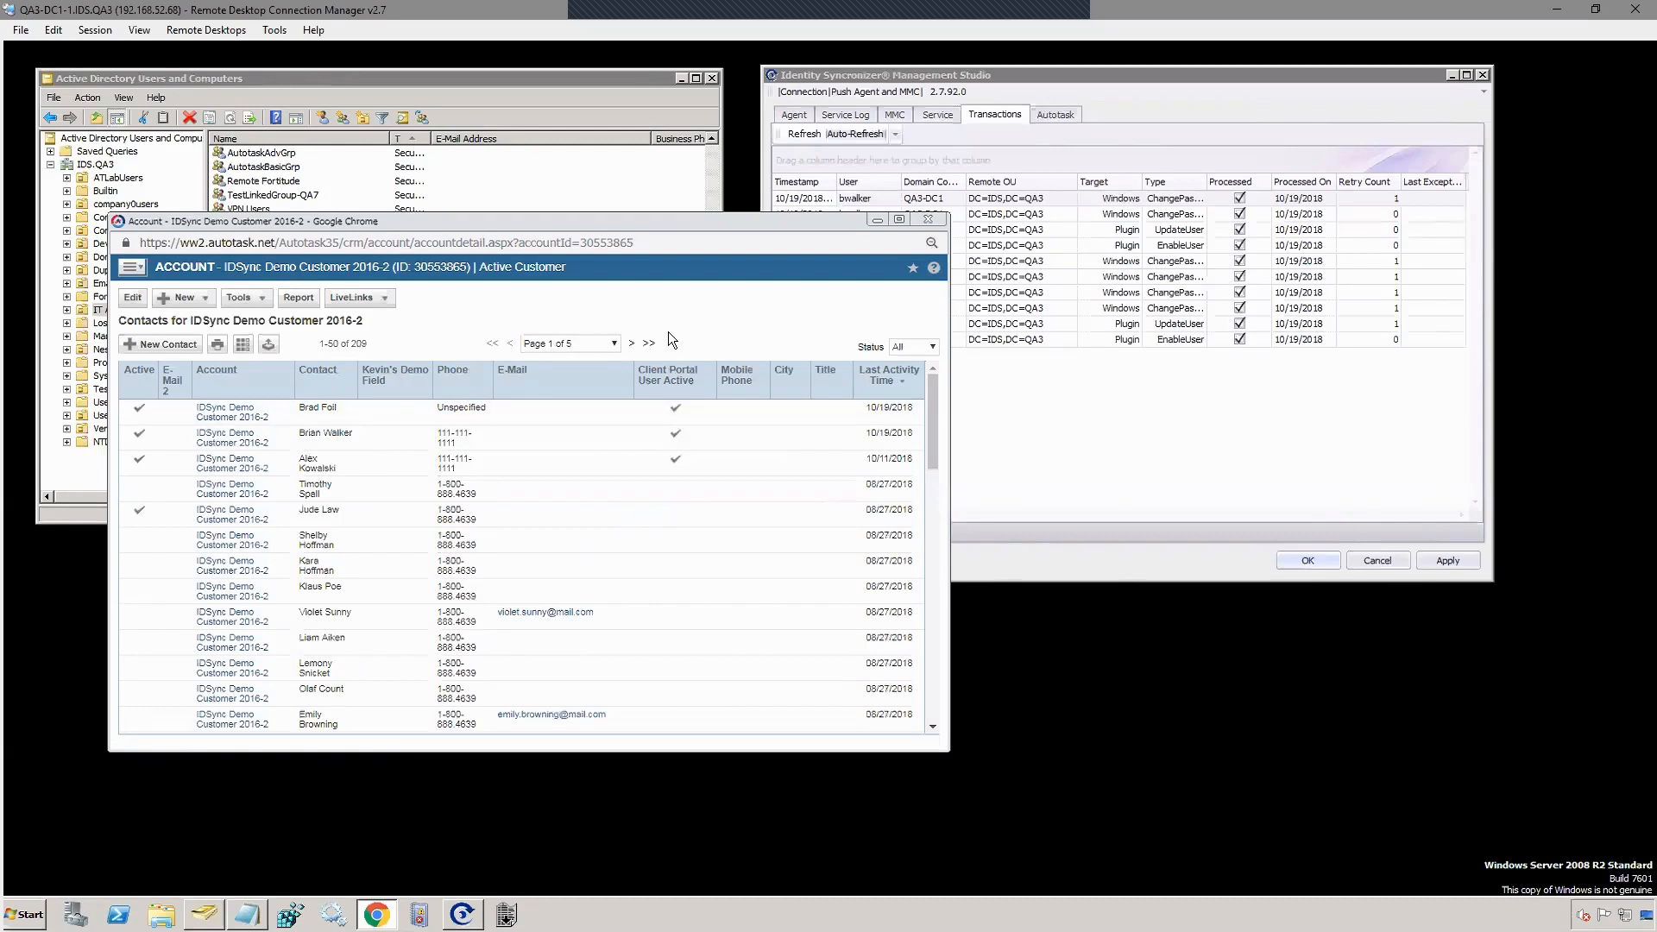
{"action": "left_click", "coordinate": [1220, 454]}
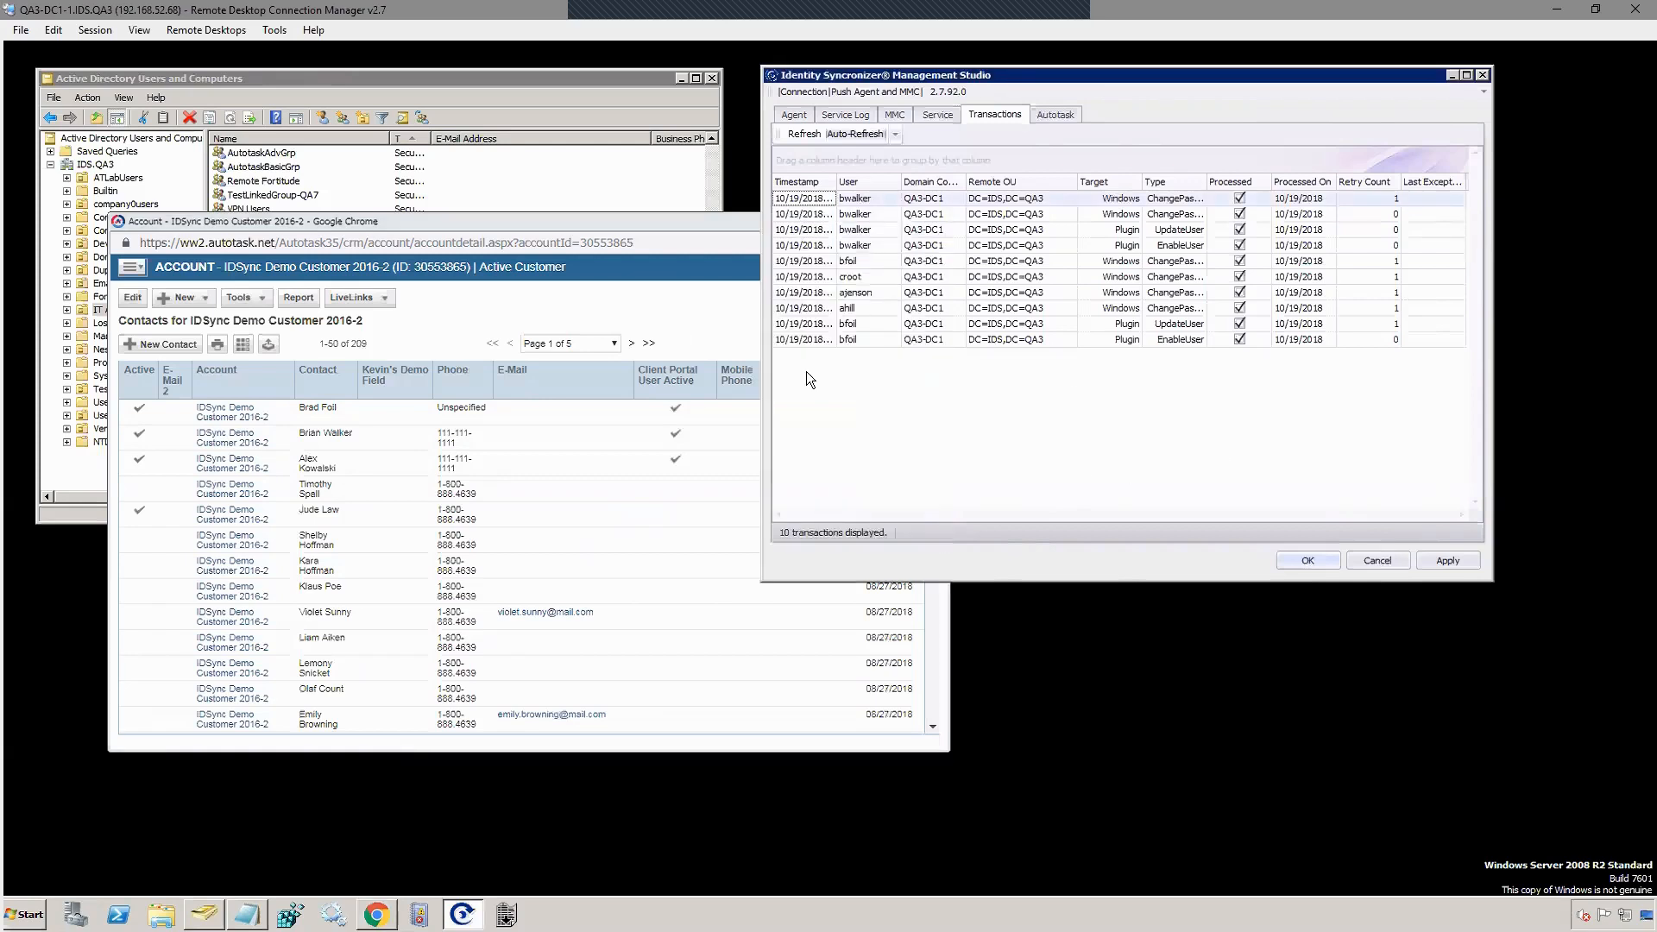
{"action": "left_click", "coordinate": [502, 85]}
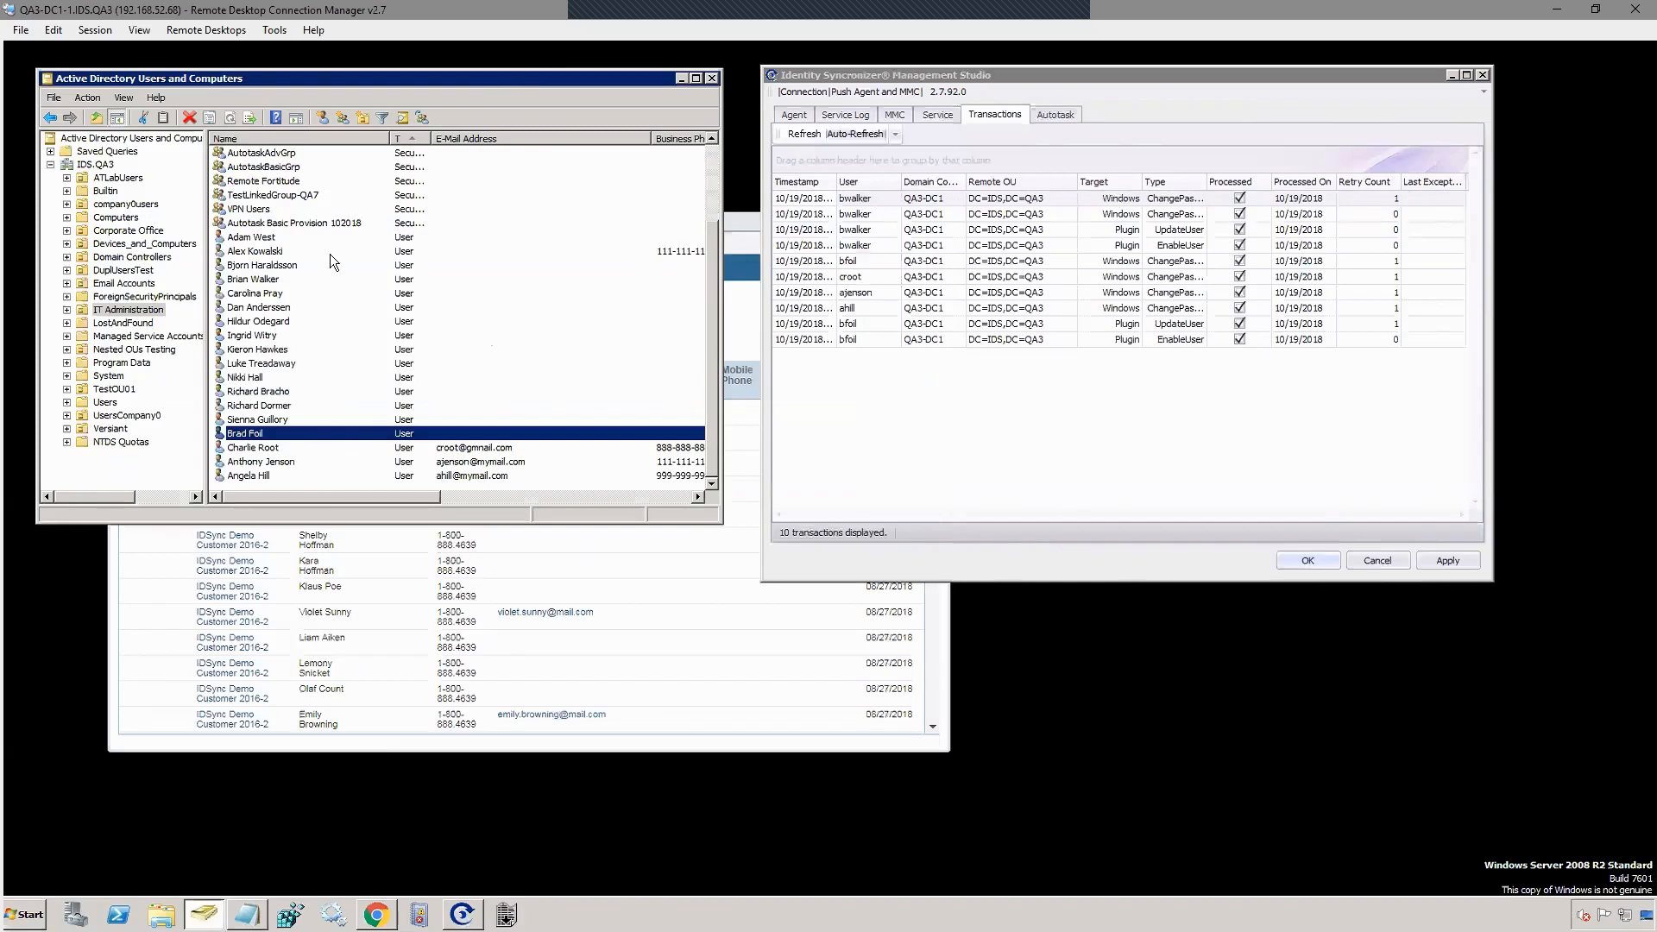
Step: Open the Autotask Basic Provision 102018 group's Autotask tab and enable it as an Autotask account
{"action": "left_click", "coordinate": [333, 224]}
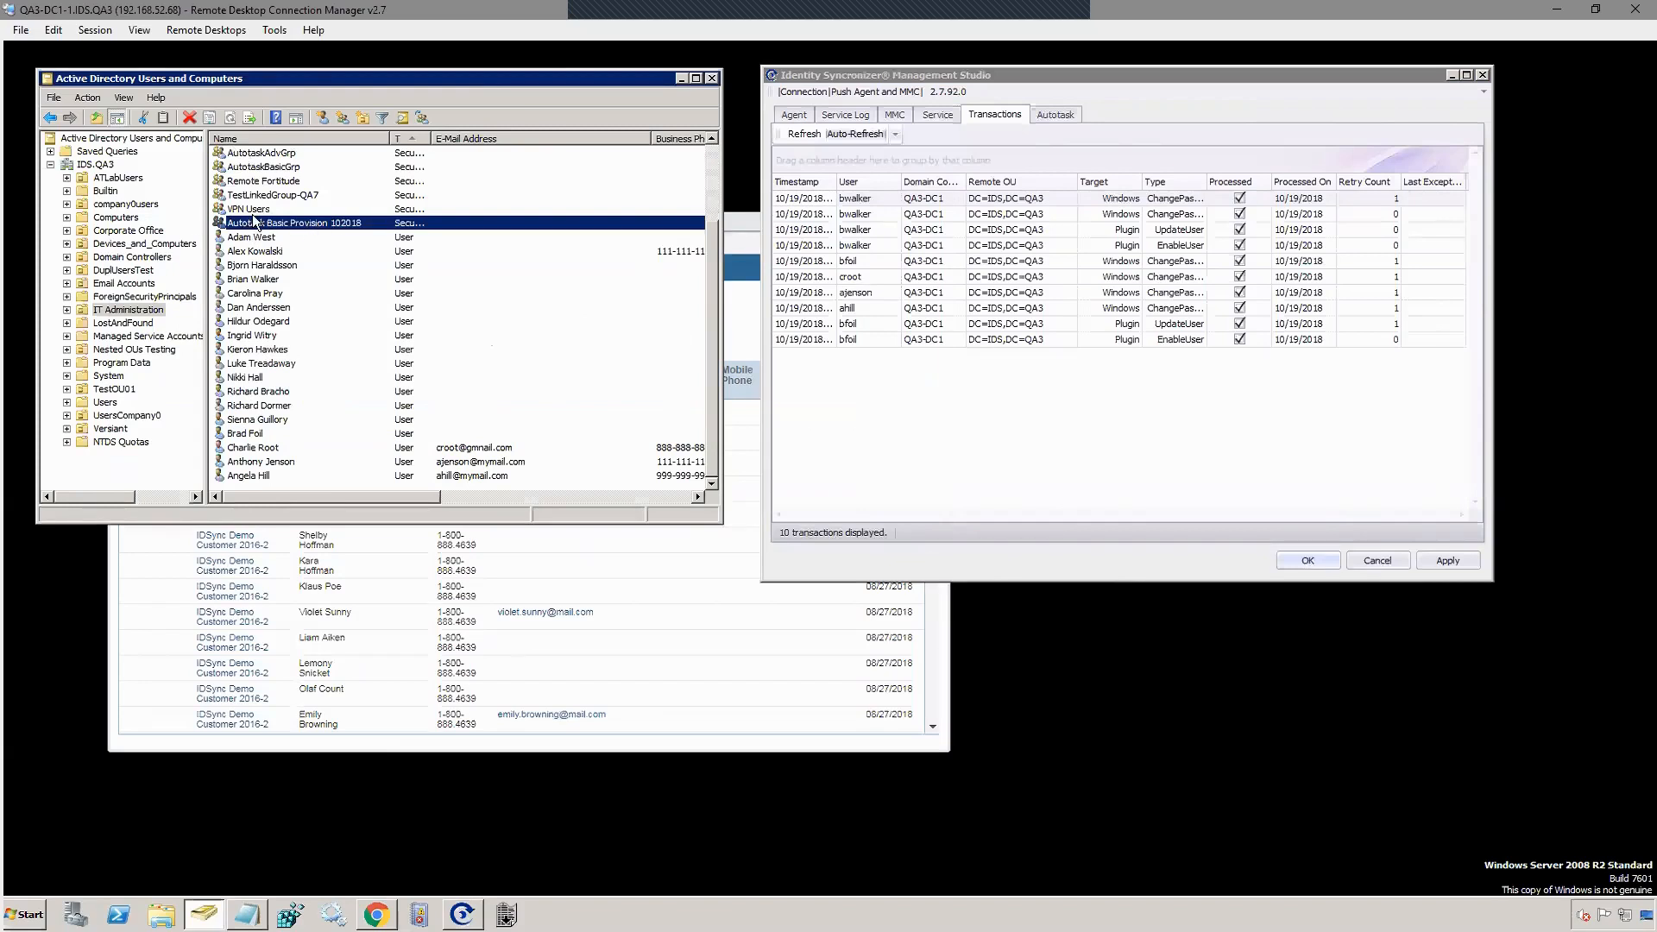
{"action": "double_click", "coordinate": [311, 224]}
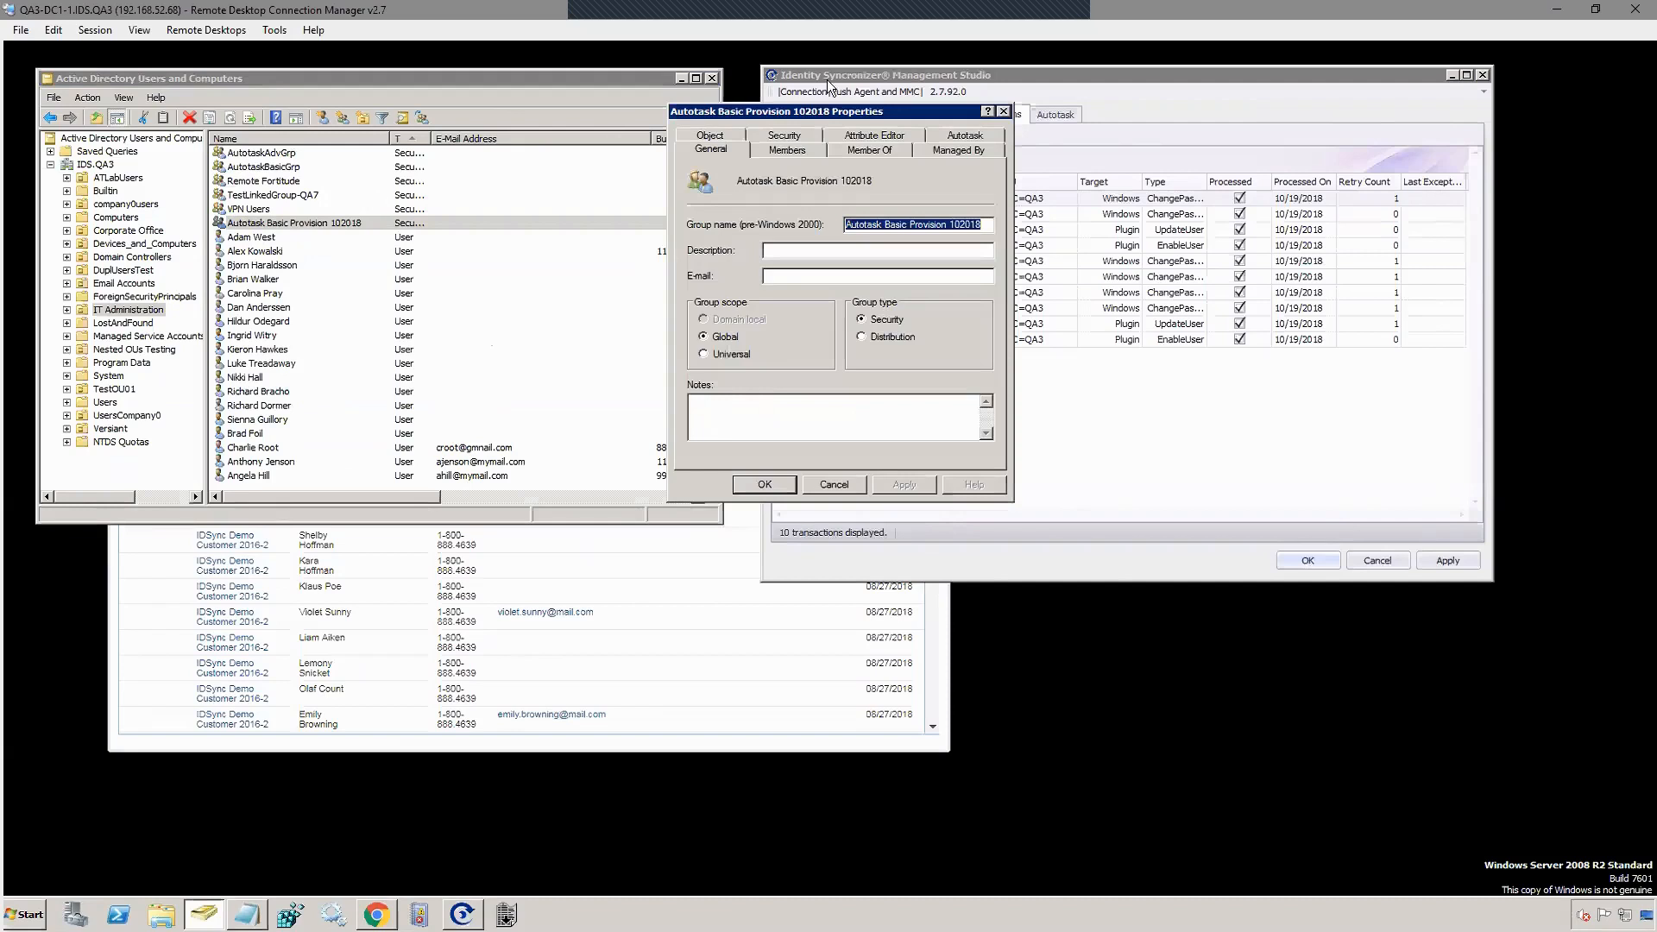
{"action": "left_click", "coordinate": [959, 145]}
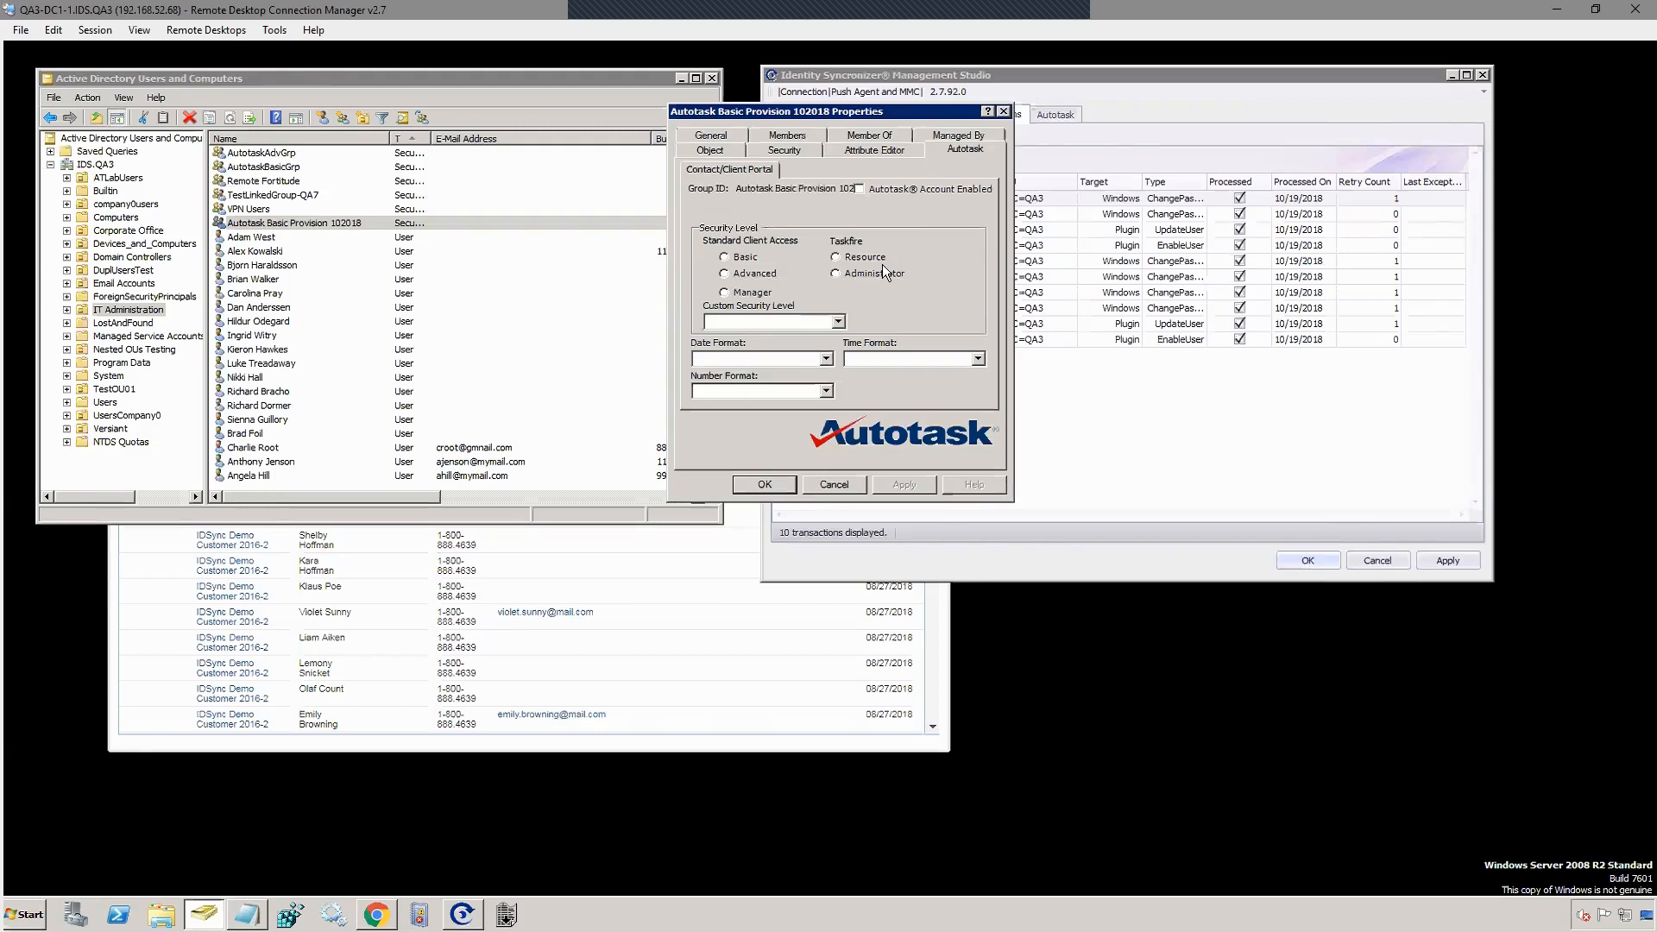
{"action": "left_click", "coordinate": [859, 188]}
Step: Give the group Advanced access with MM/dd/yyyy, hh:mm tt and x,xxx.xx formats, and save
{"action": "left_click", "coordinate": [724, 273]}
{"action": "left_click", "coordinate": [756, 359]}
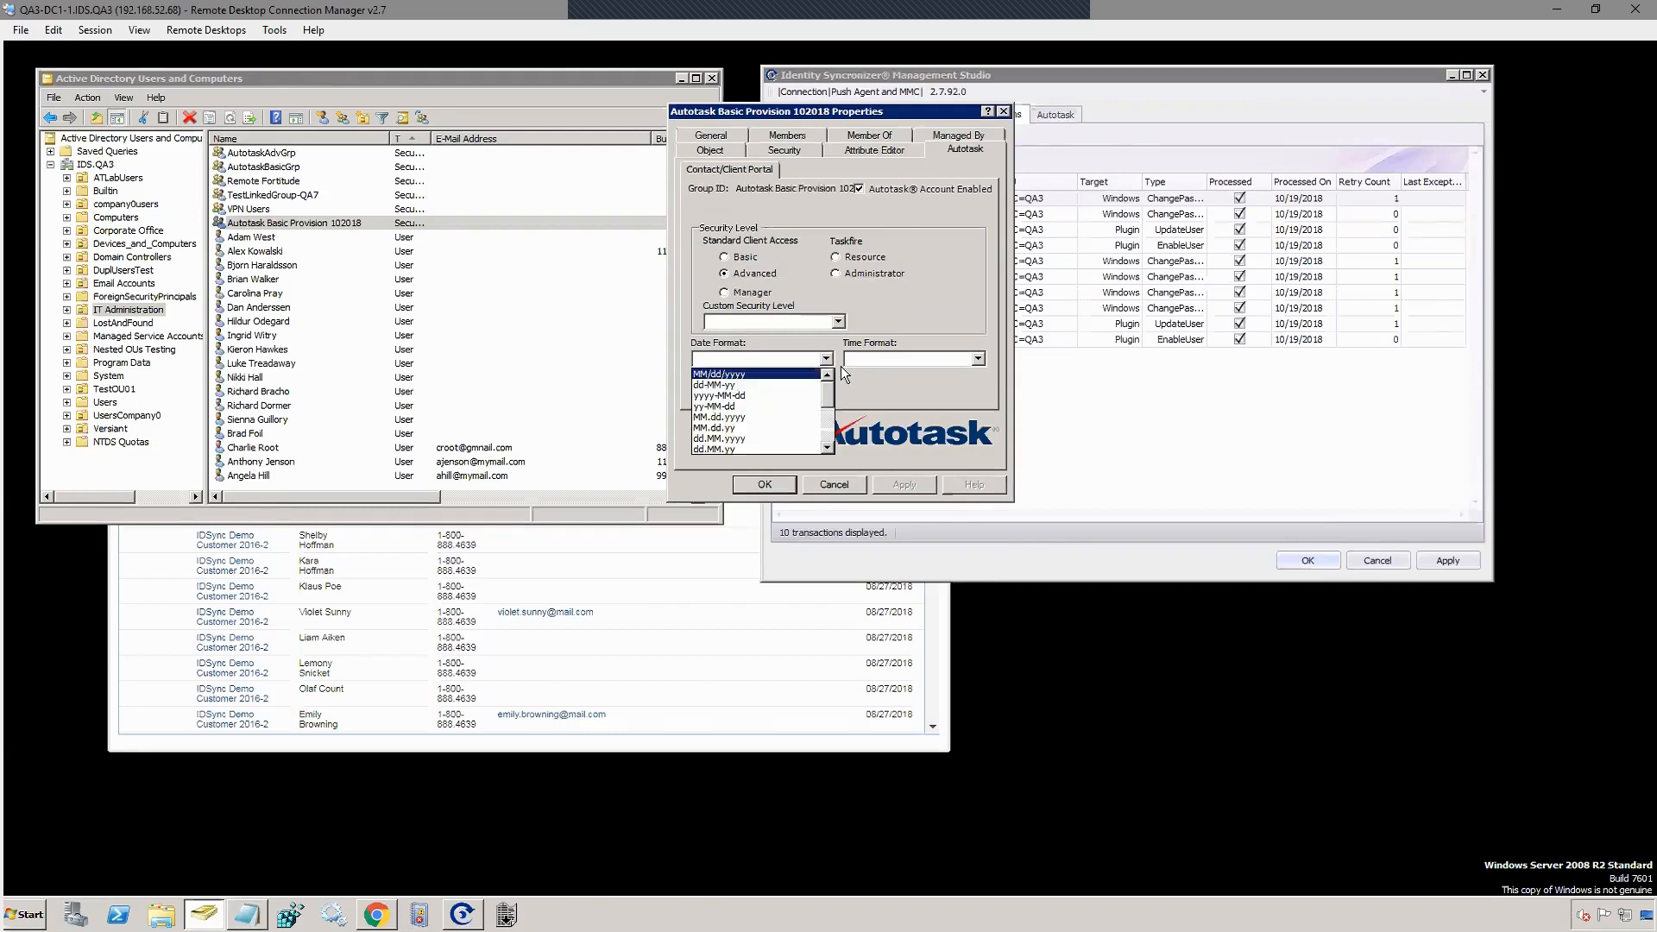
{"action": "left_click", "coordinate": [738, 374]}
{"action": "left_click", "coordinate": [892, 359]}
{"action": "left_click", "coordinate": [887, 374]}
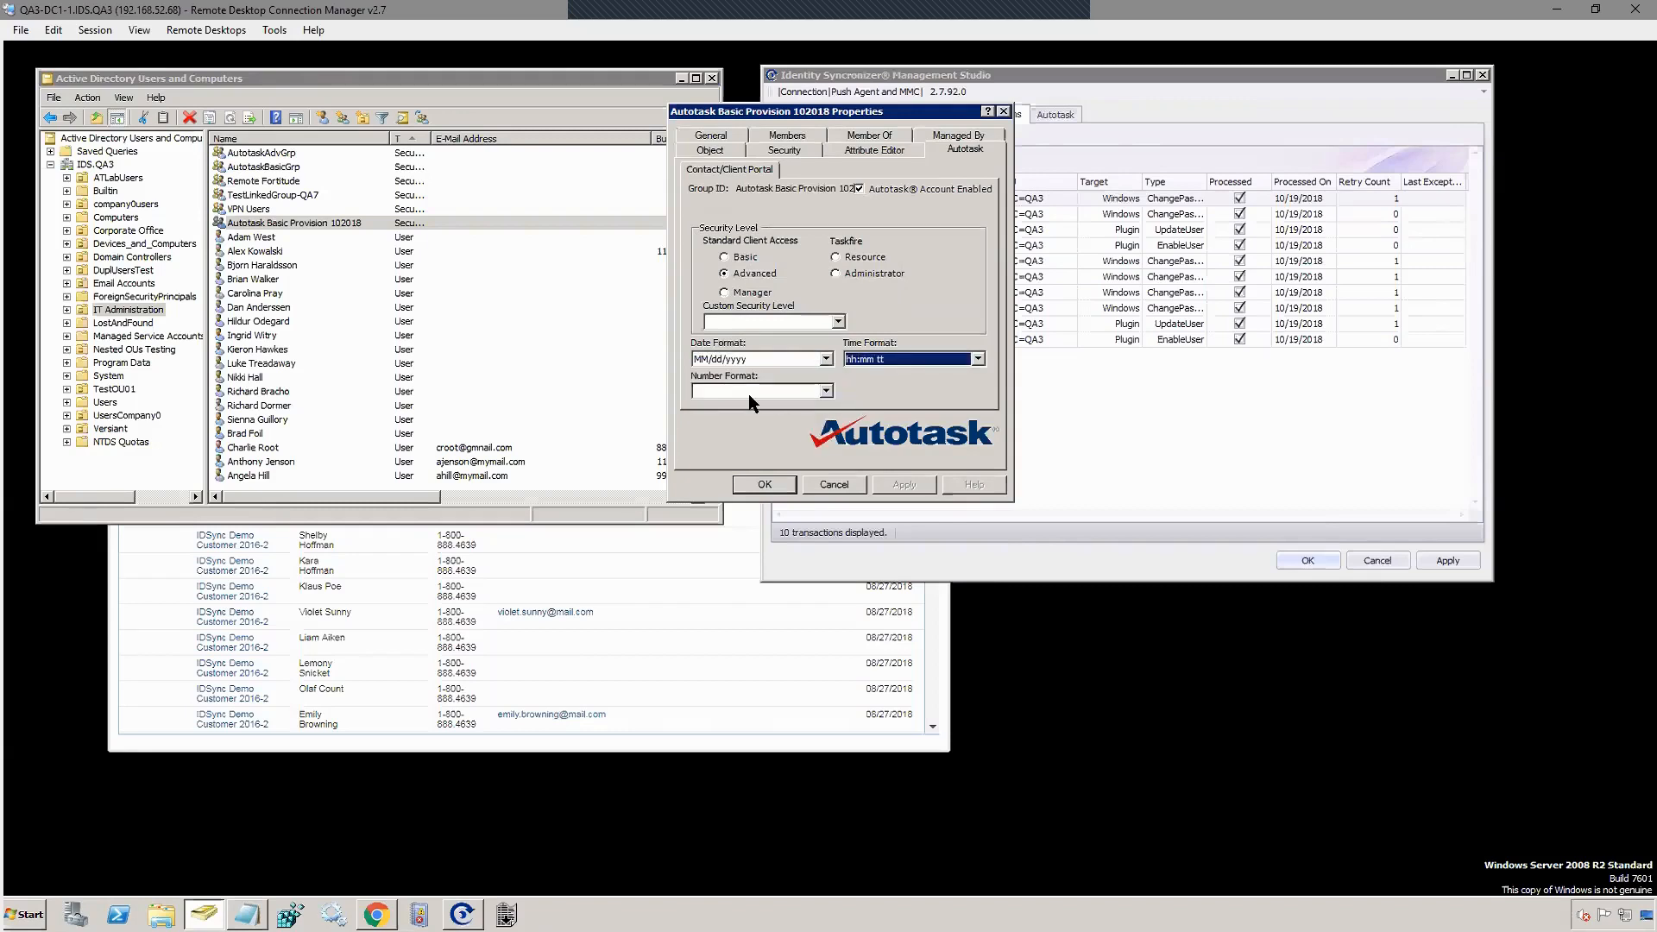
{"action": "left_click", "coordinate": [749, 394]}
{"action": "left_click", "coordinate": [738, 405]}
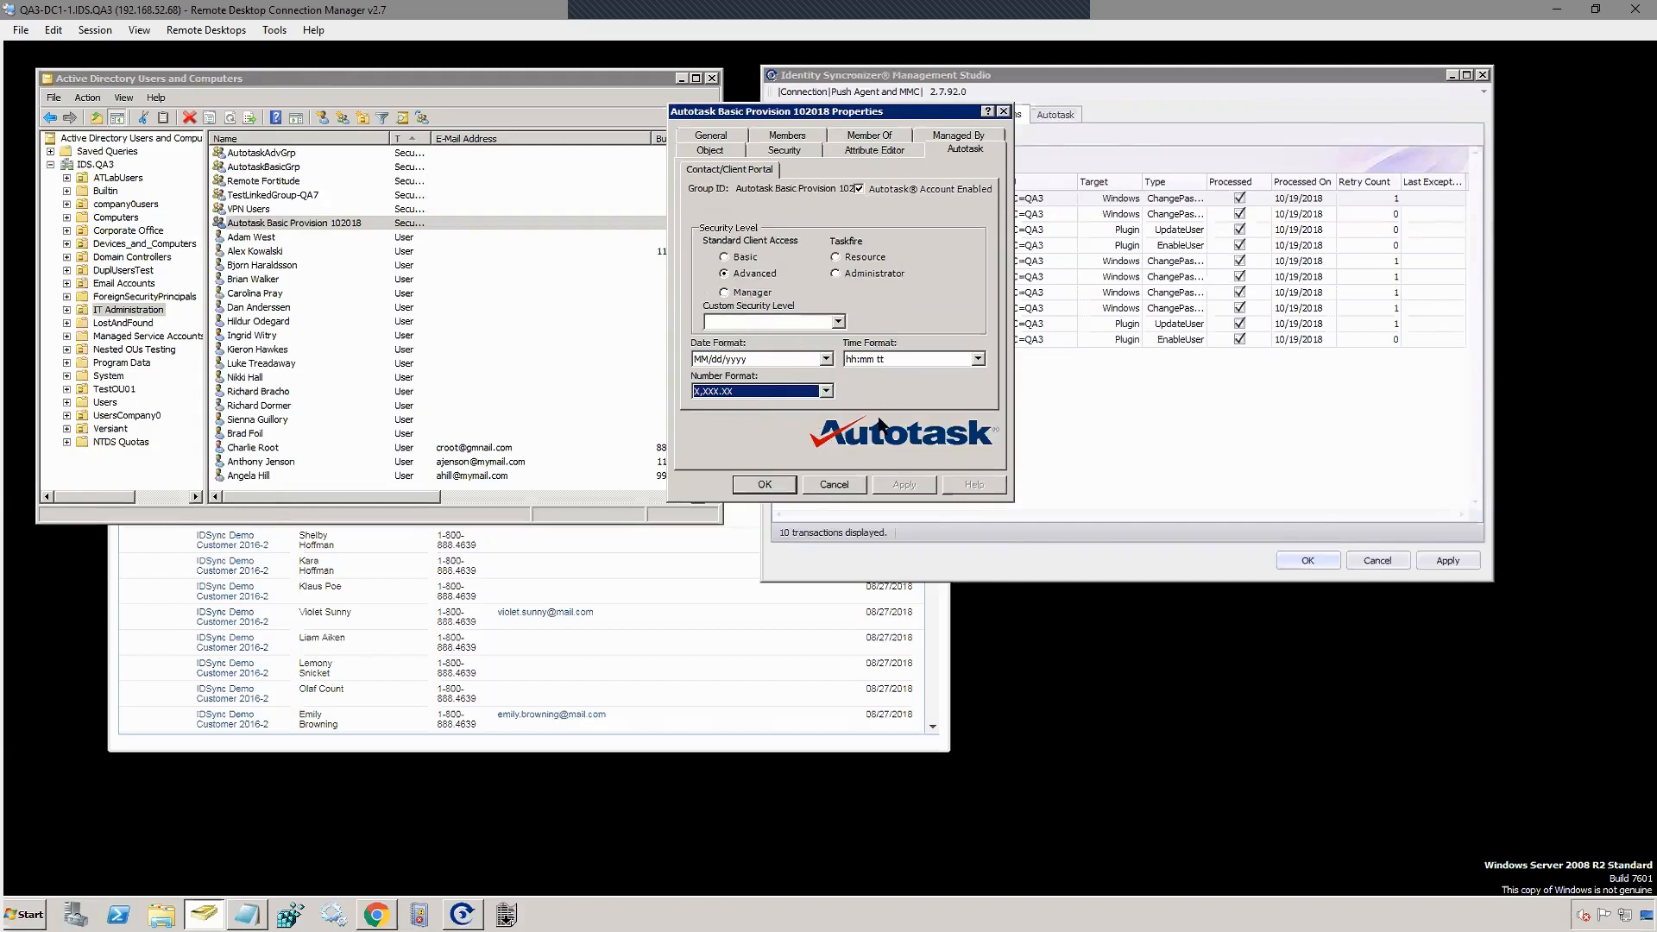
{"action": "left_click", "coordinate": [765, 485]}
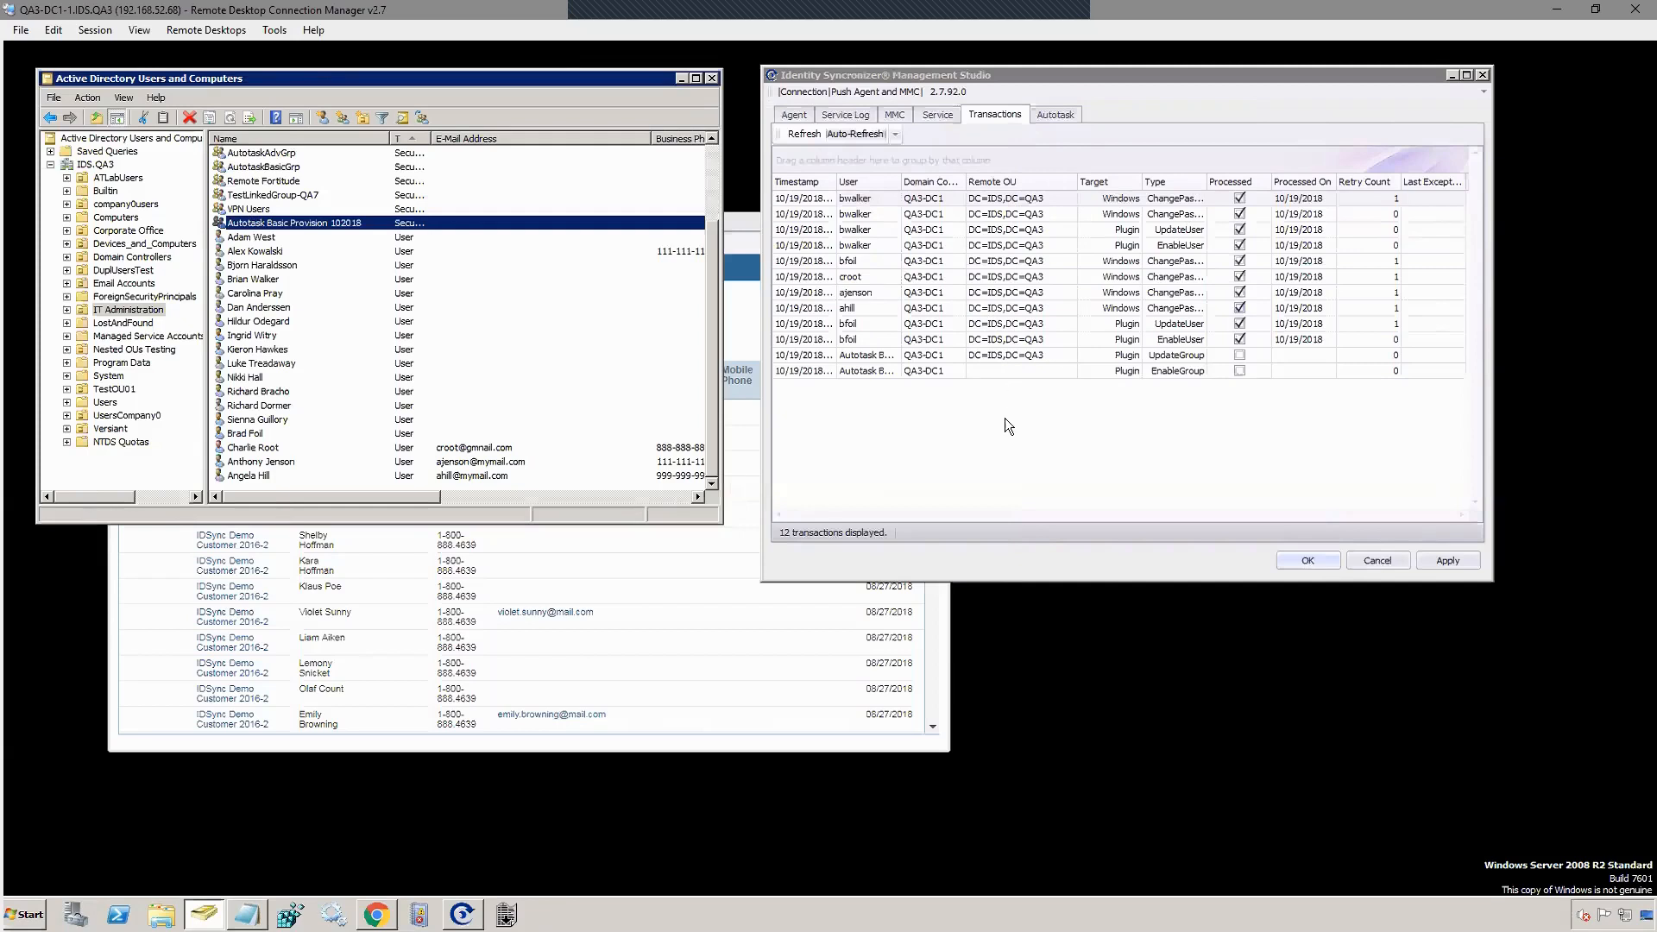
Step: Refresh to see the group's UpdateGroup and EnableGroup transactions processed, all 12 complete
{"action": "left_click", "coordinate": [801, 134]}
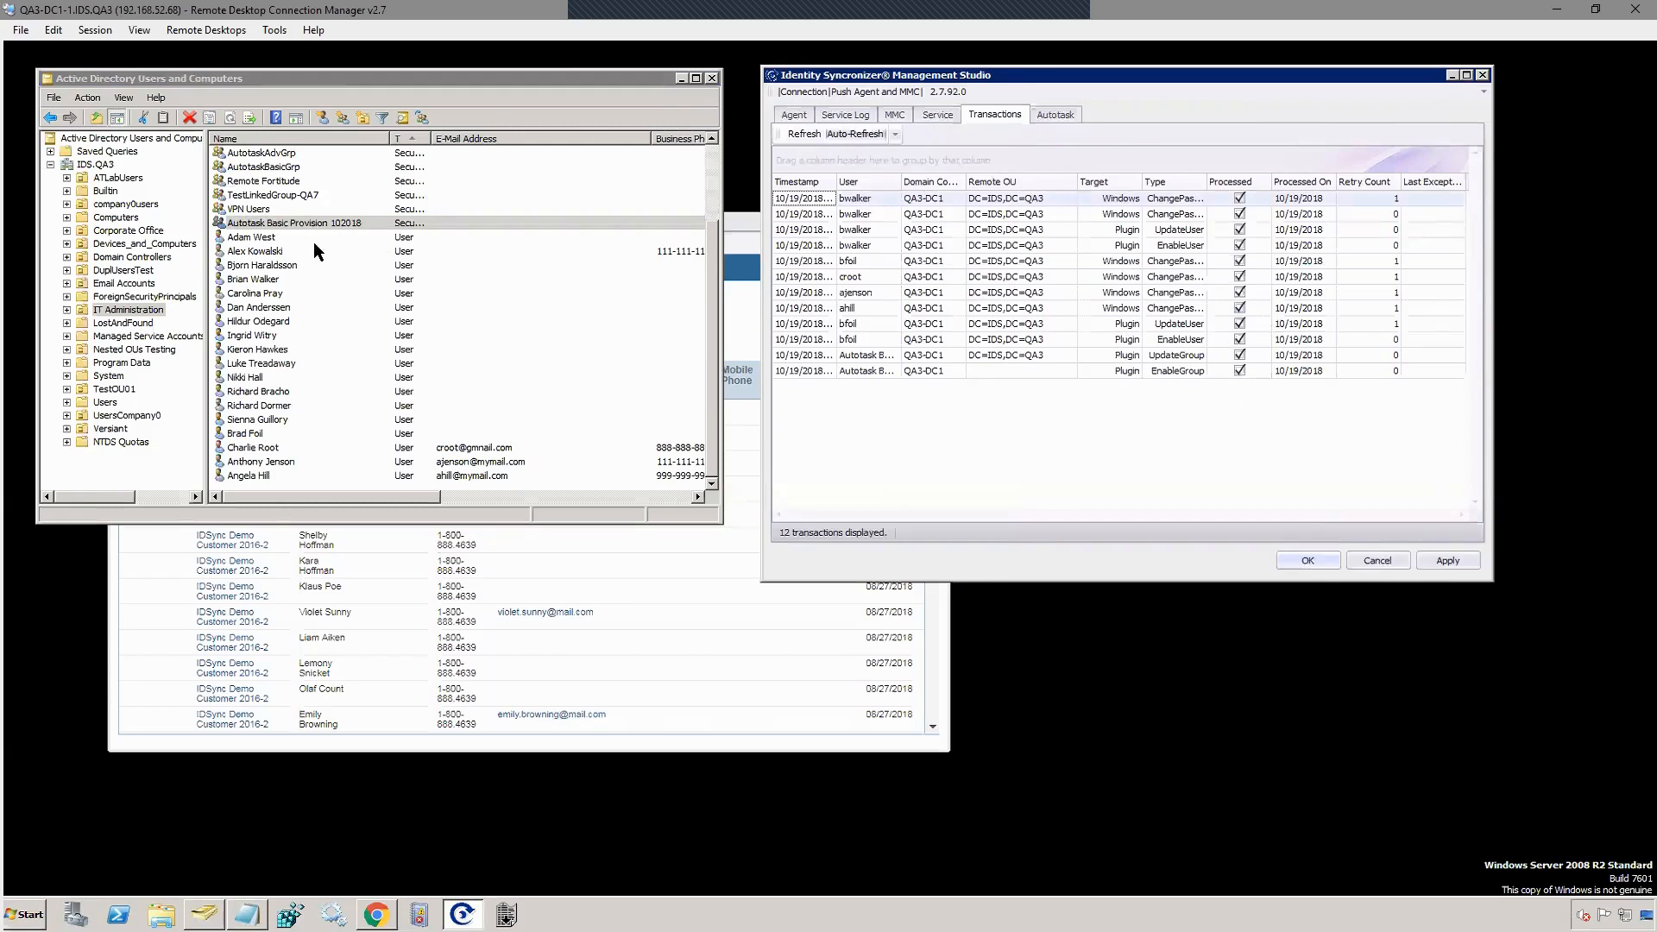
{"action": "left_click", "coordinate": [271, 223]}
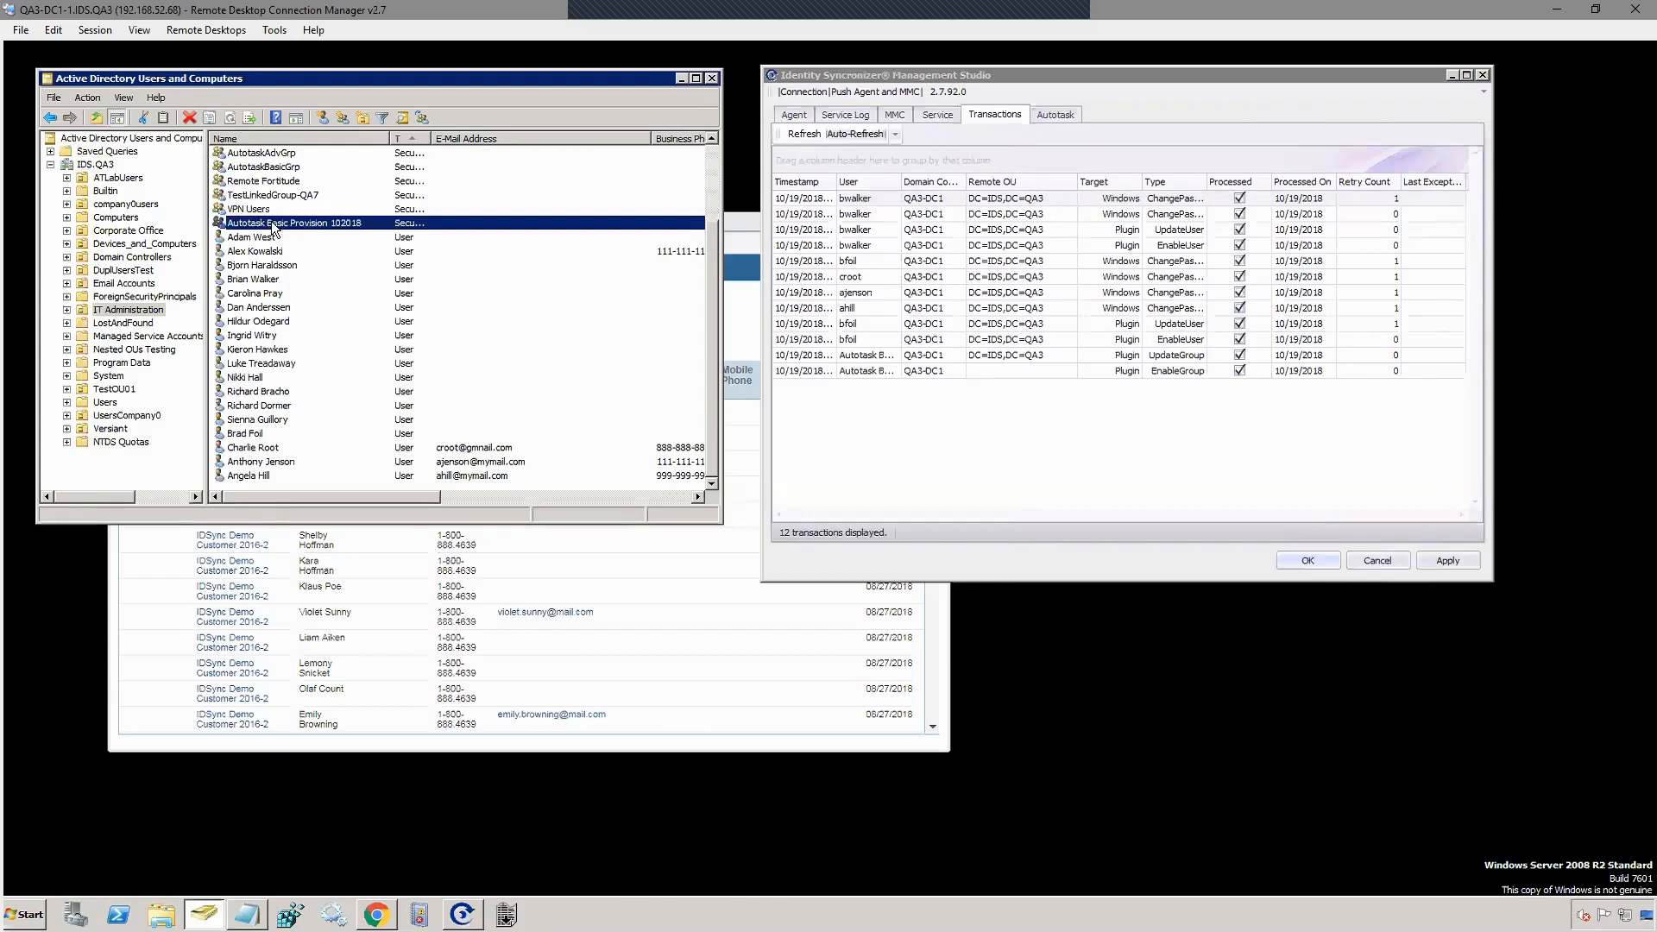
Step: Add two users by name on the group's Members tab, save, and refresh to see 14 transactions
{"action": "double_click", "coordinate": [273, 224]}
{"action": "left_click", "coordinate": [782, 154]}
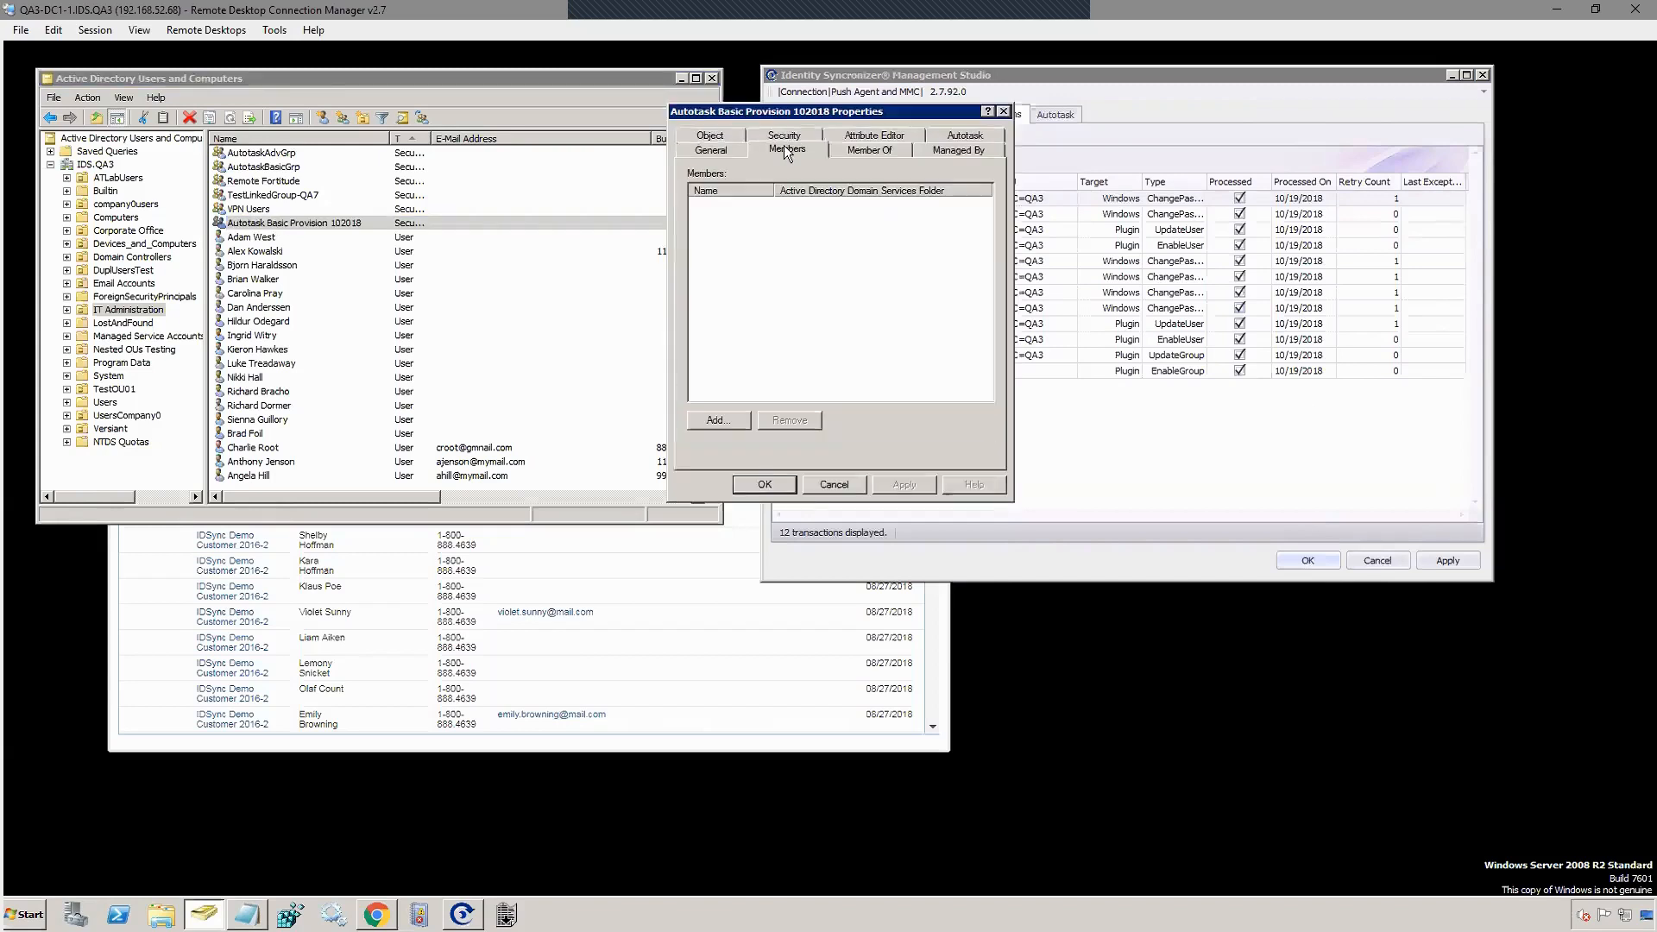
{"action": "left_click", "coordinate": [725, 414]}
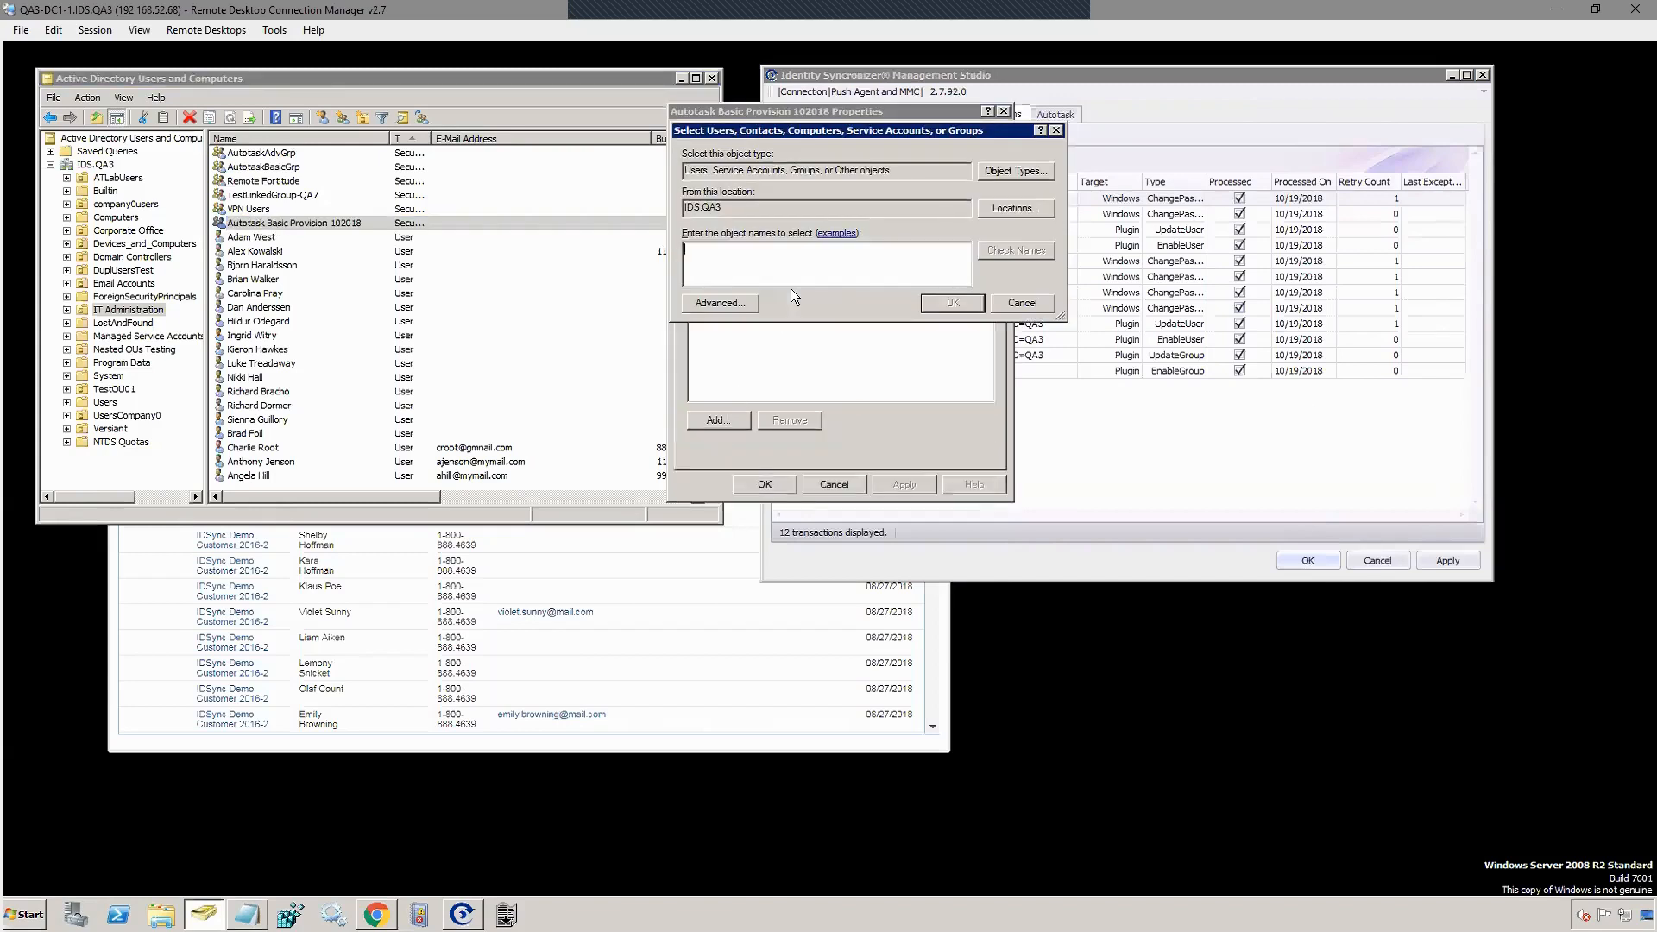
{"action": "type", "text": "anthony"}
{"action": "key", "text": "Return"}
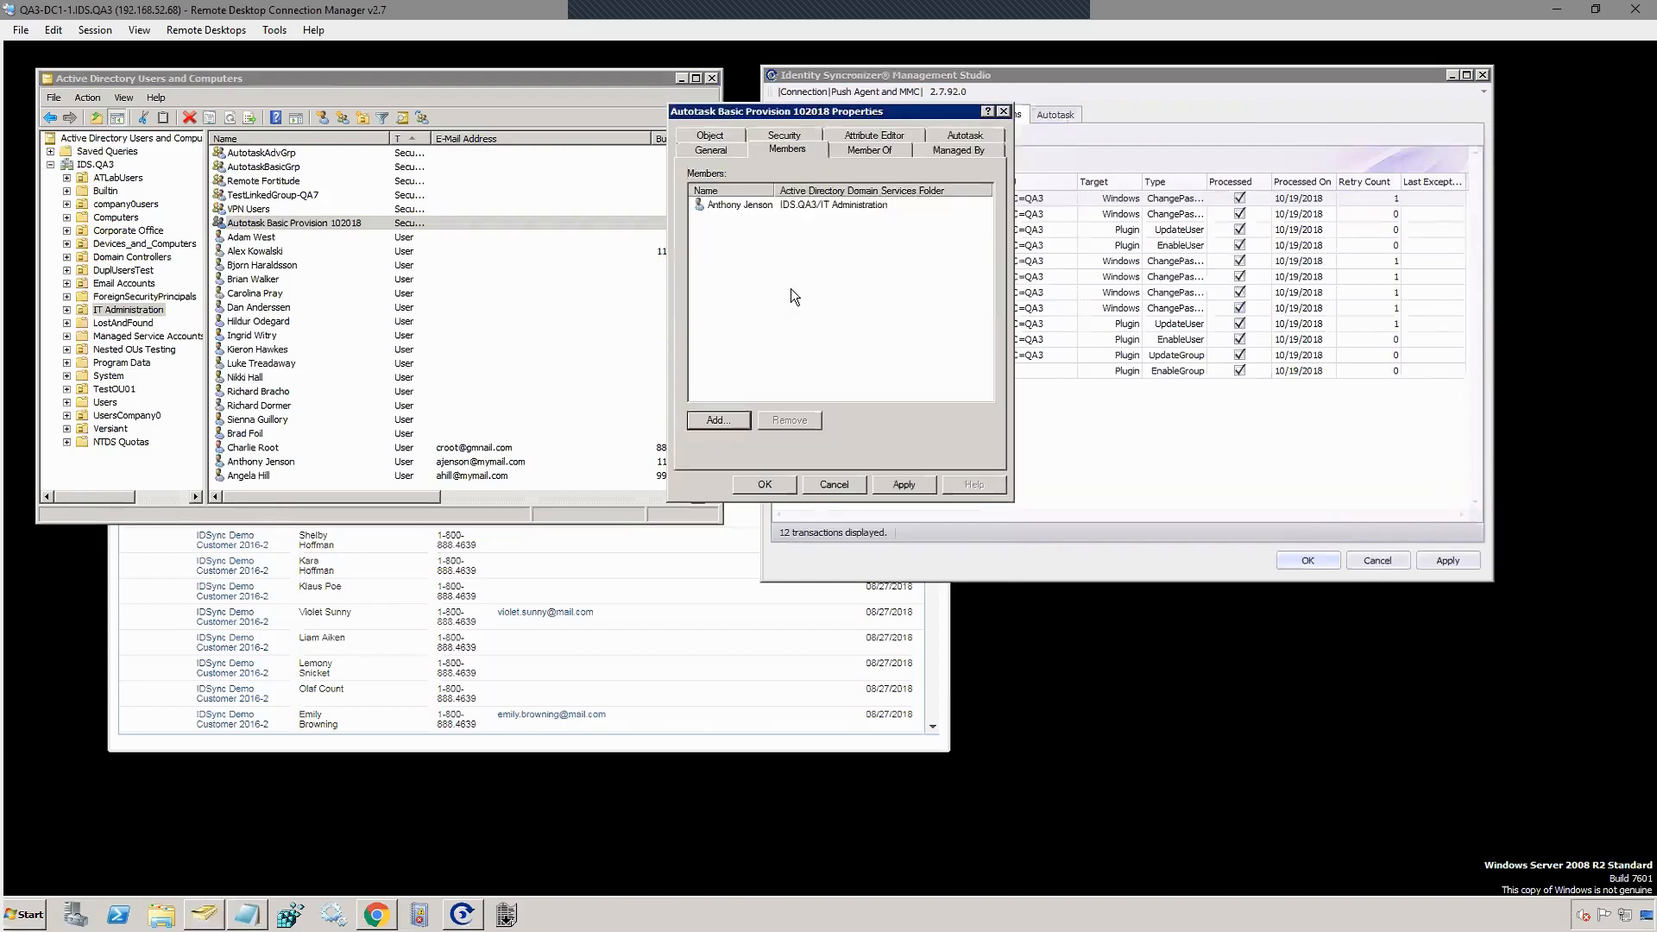
{"action": "left_click", "coordinate": [721, 417]}
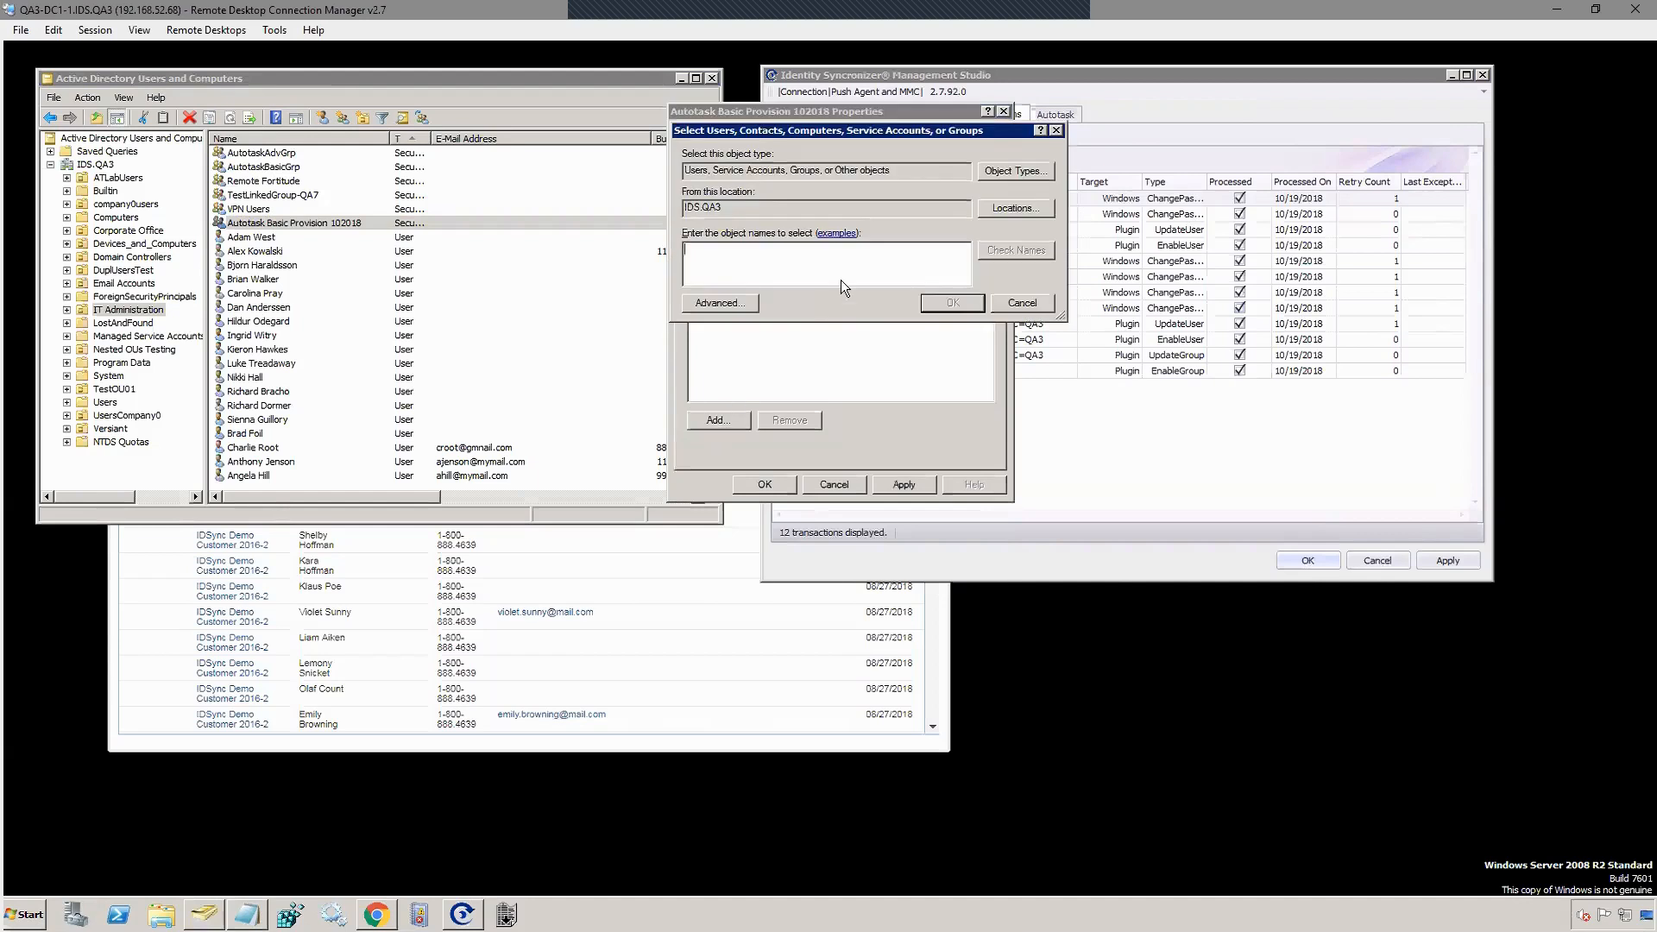
{"action": "type", "text": "ange"}
{"action": "key", "text": "Return"}
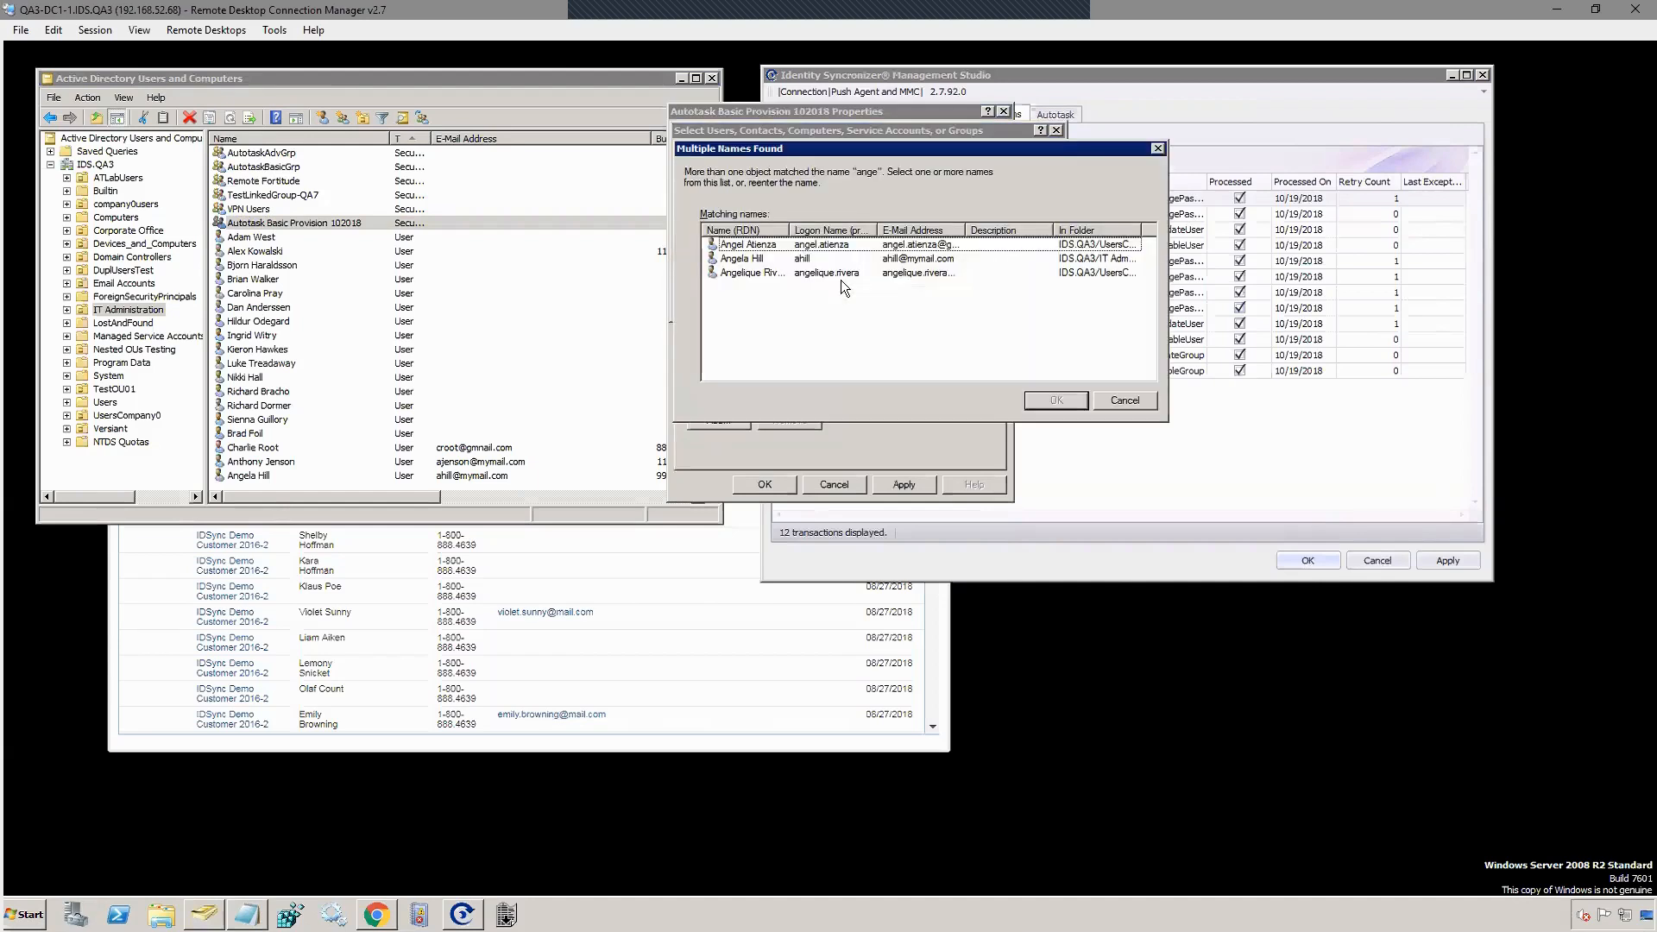
{"action": "double_click", "coordinate": [751, 259]}
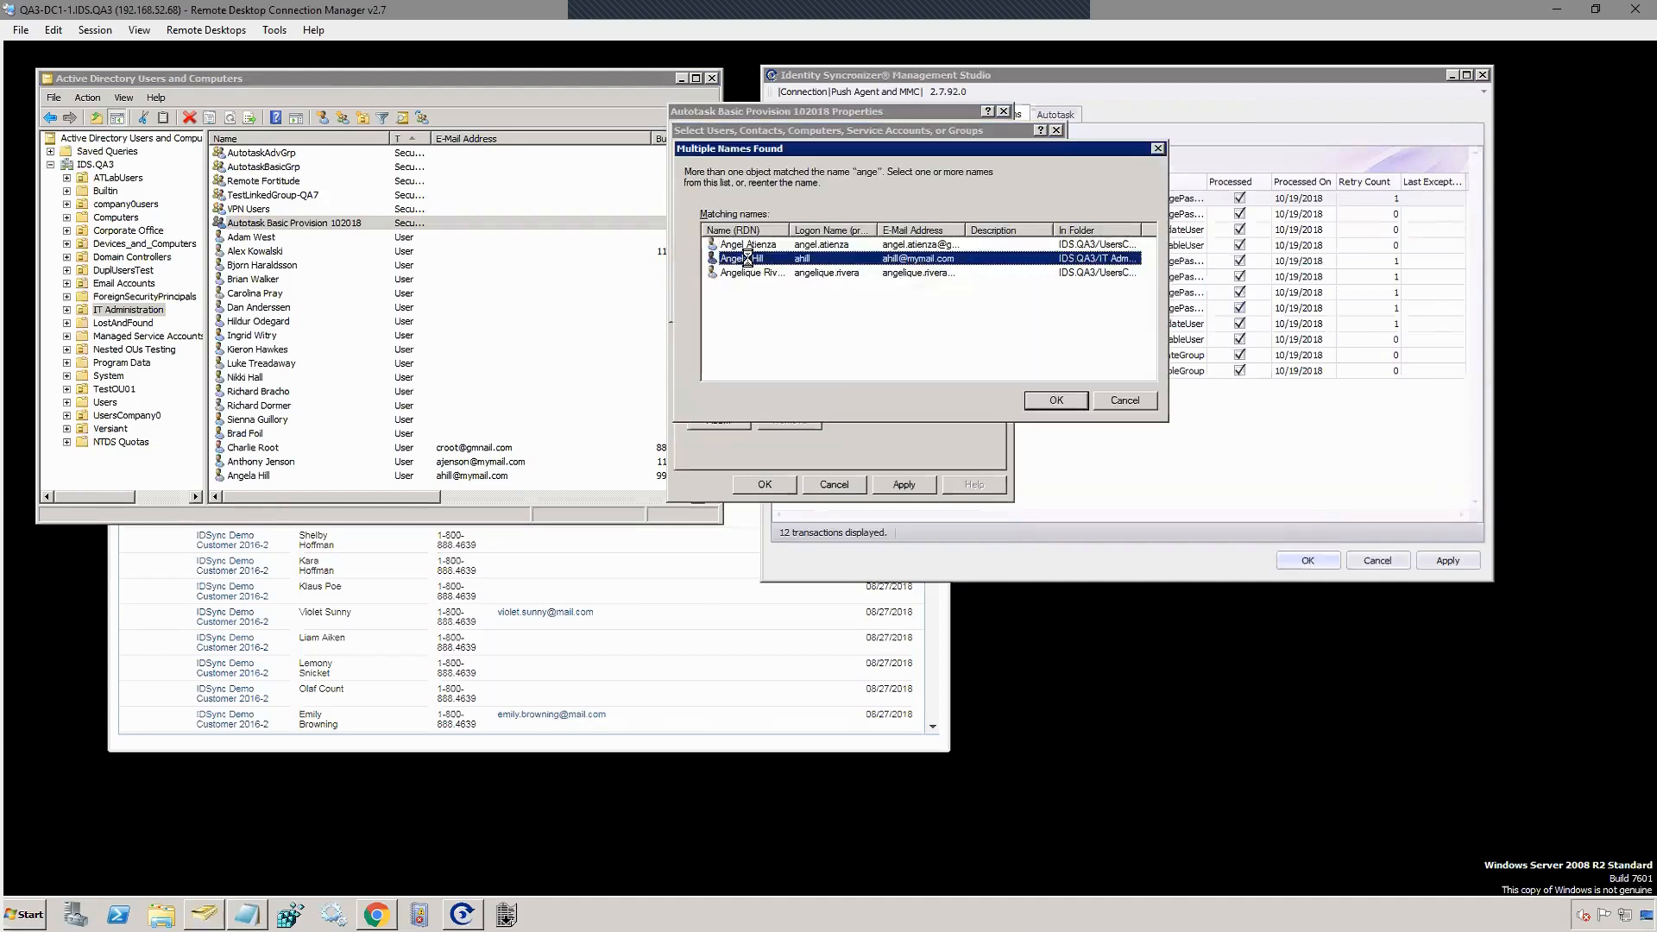
{"action": "left_click", "coordinate": [763, 483]}
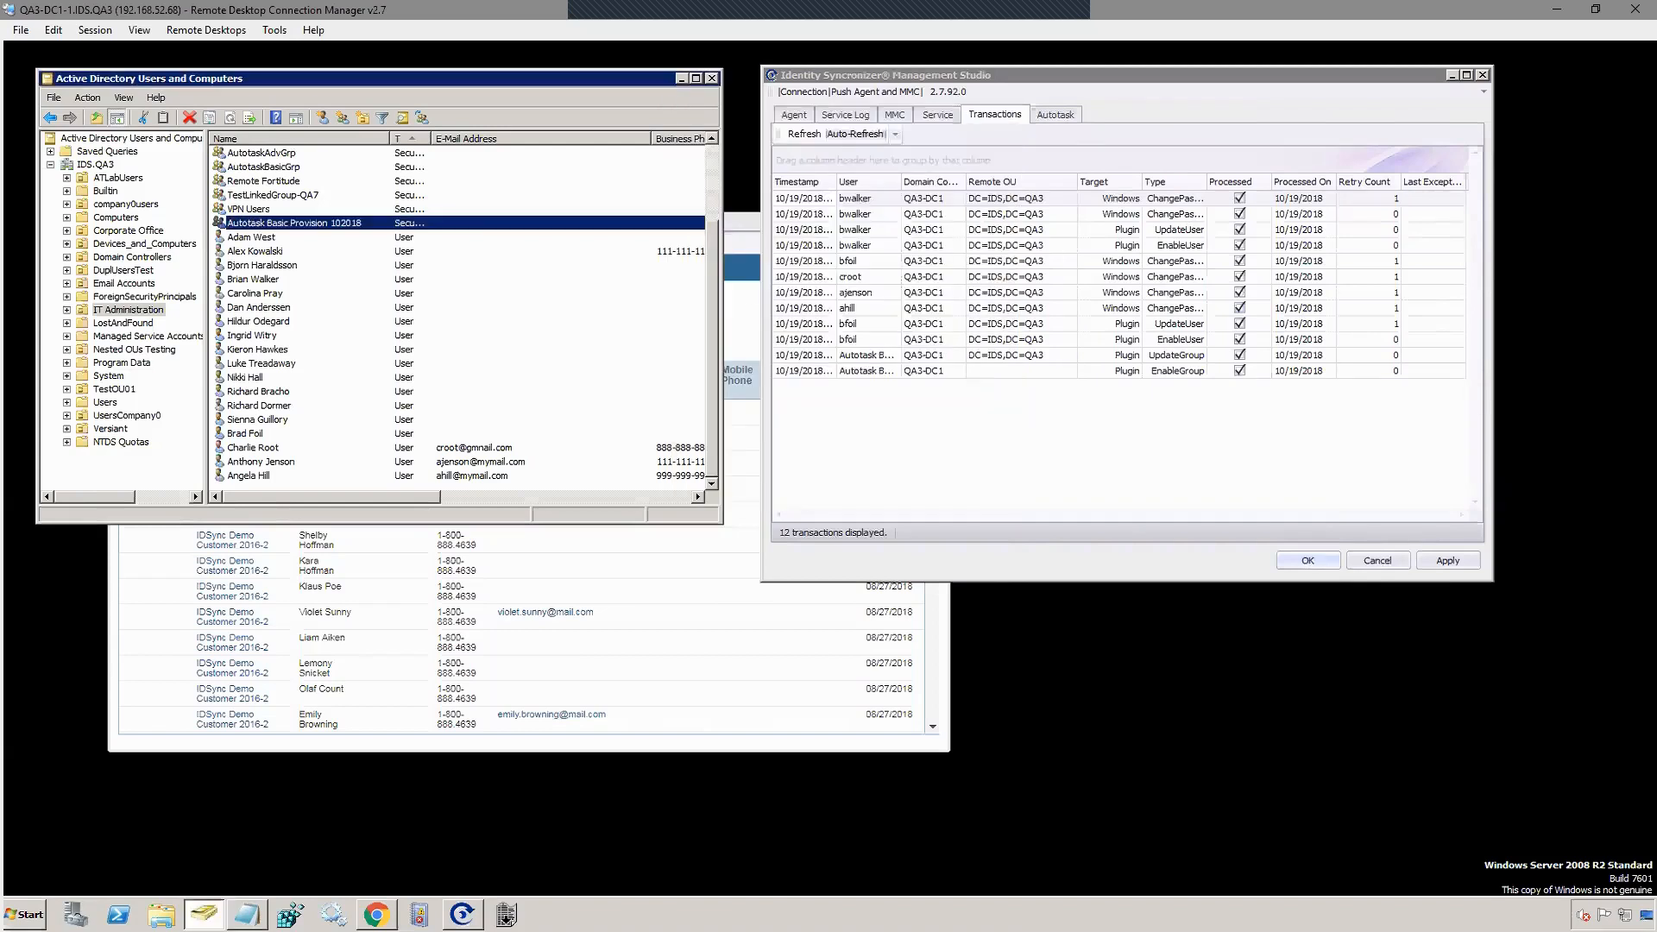
{"action": "left_click", "coordinate": [797, 135]}
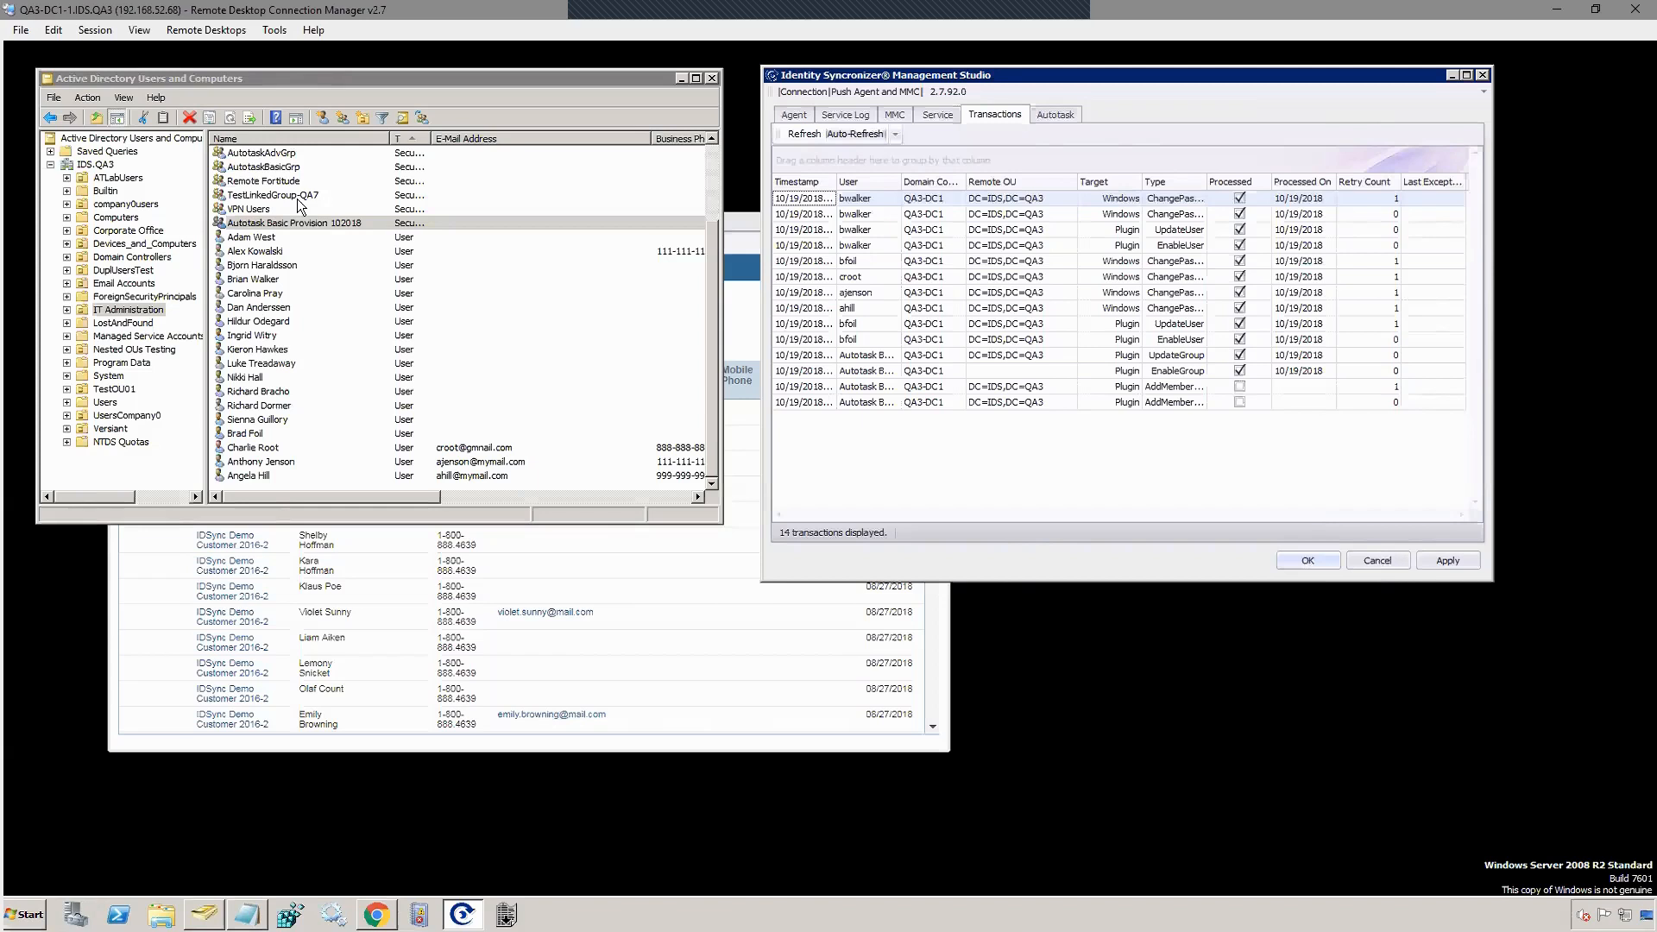
Step: Refresh the Transactions tab so the two new AddMember rows appear, bringing the total to 14
{"action": "left_click", "coordinate": [808, 136]}
Step: Set the Autotask contacts Status filter to All to list all 211 contacts of IDSync Demo Customer 2016-2
{"action": "left_click", "coordinate": [198, 733]}
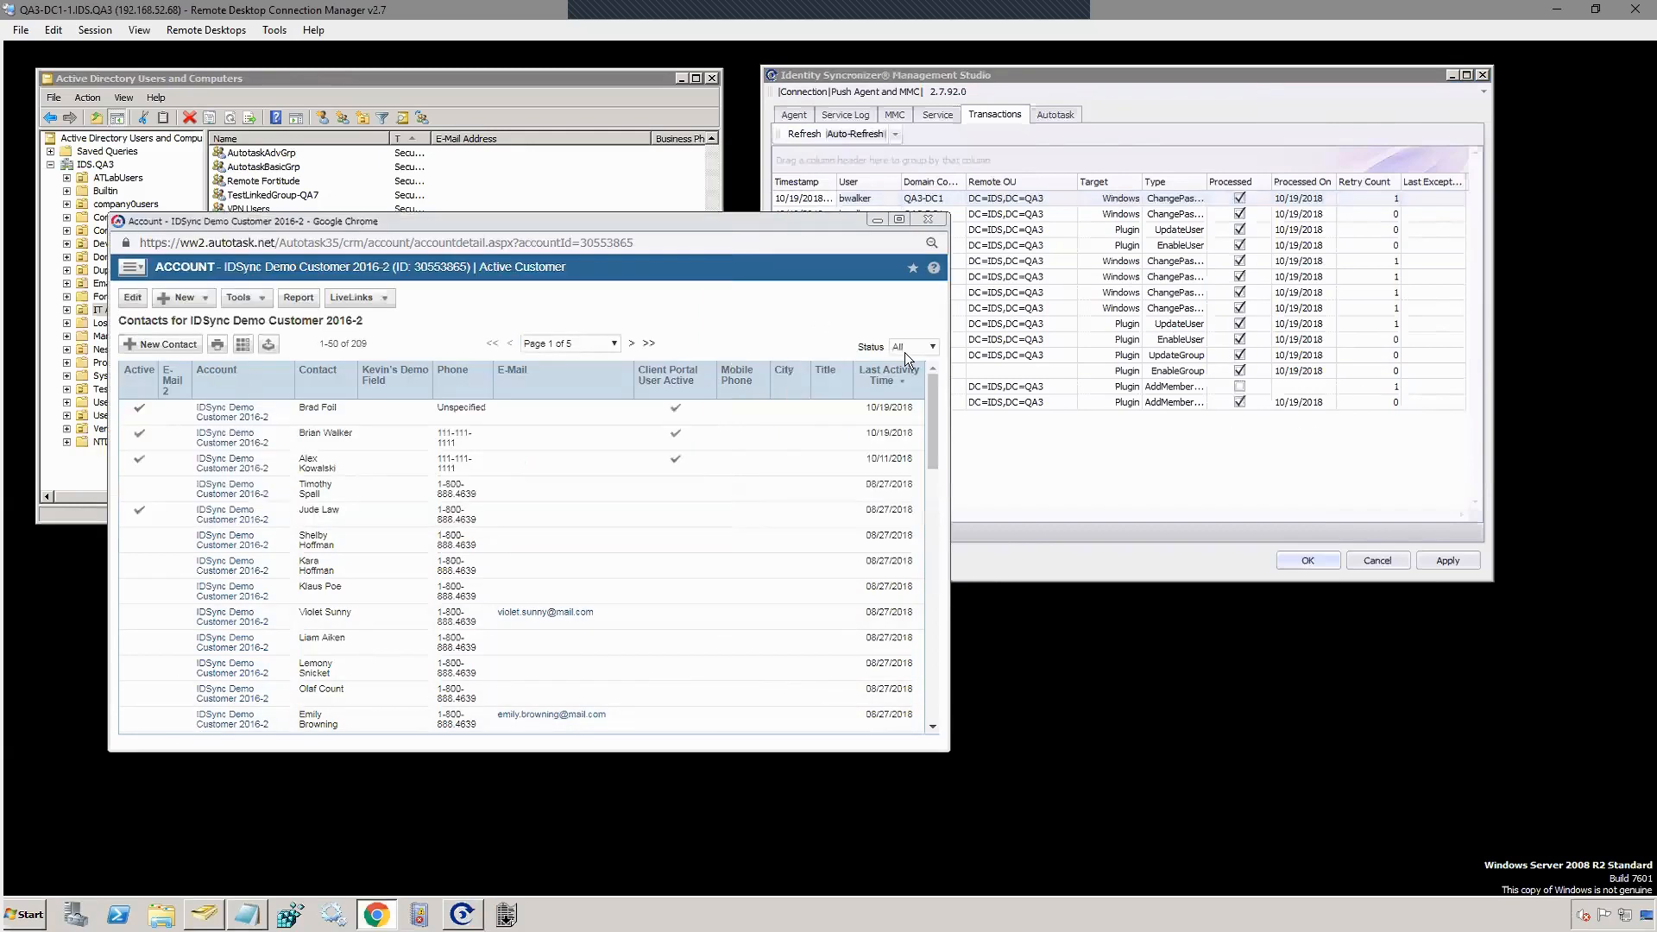
{"action": "left_click", "coordinate": [902, 387]}
{"action": "left_click", "coordinate": [905, 347]}
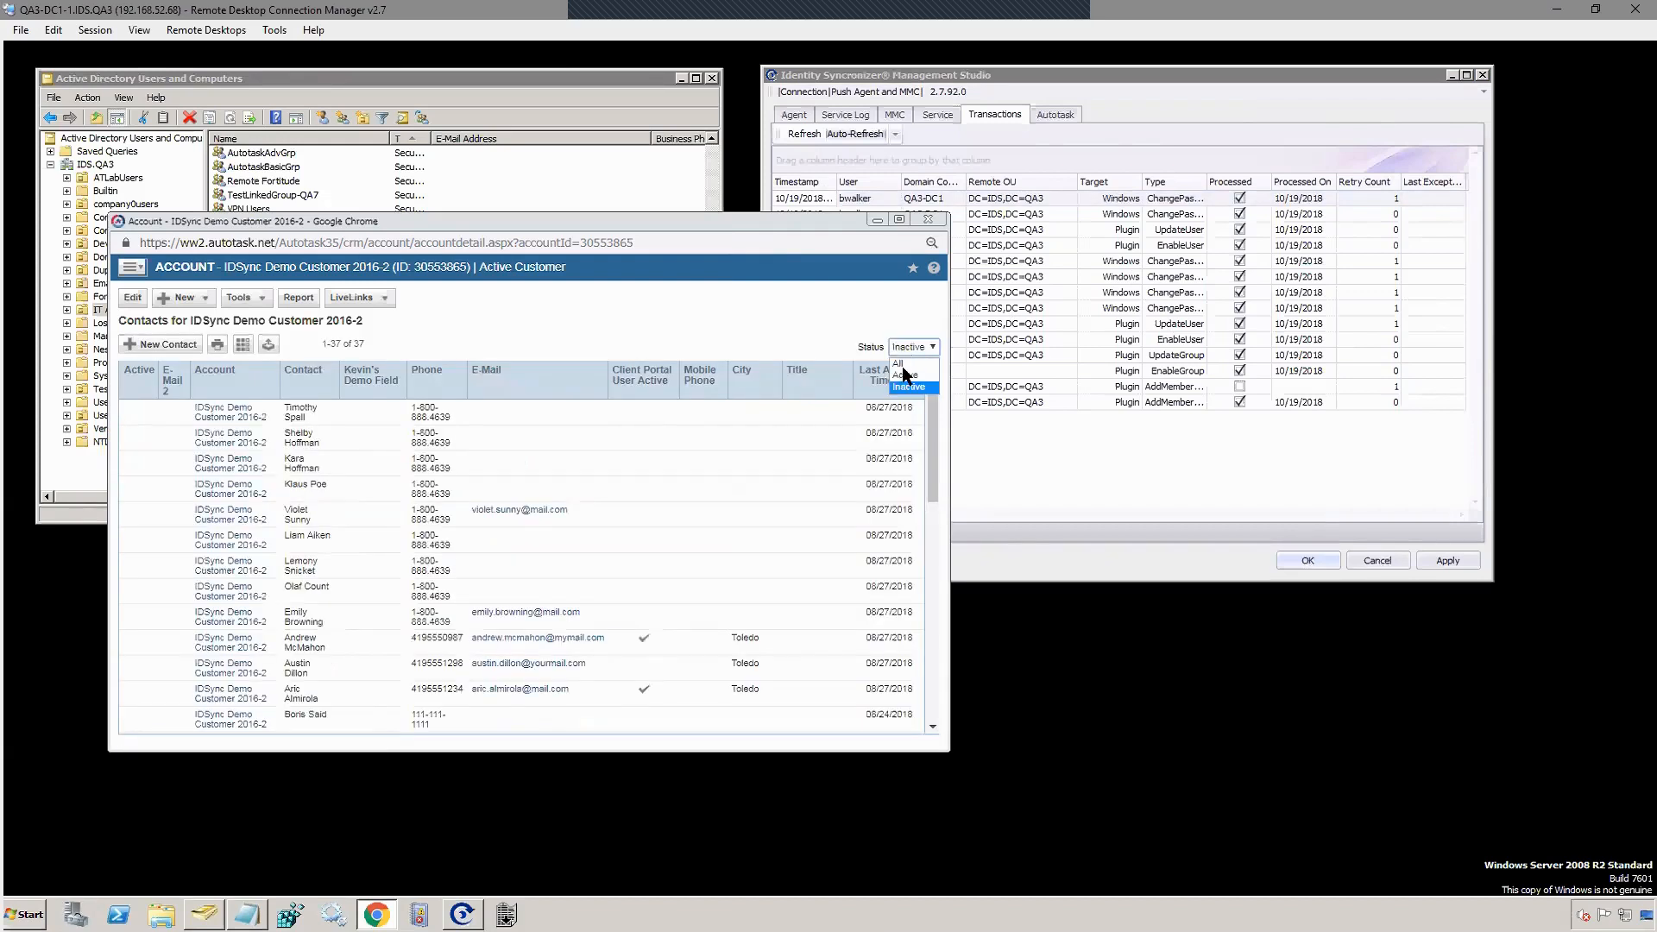
{"action": "left_click", "coordinate": [901, 364]}
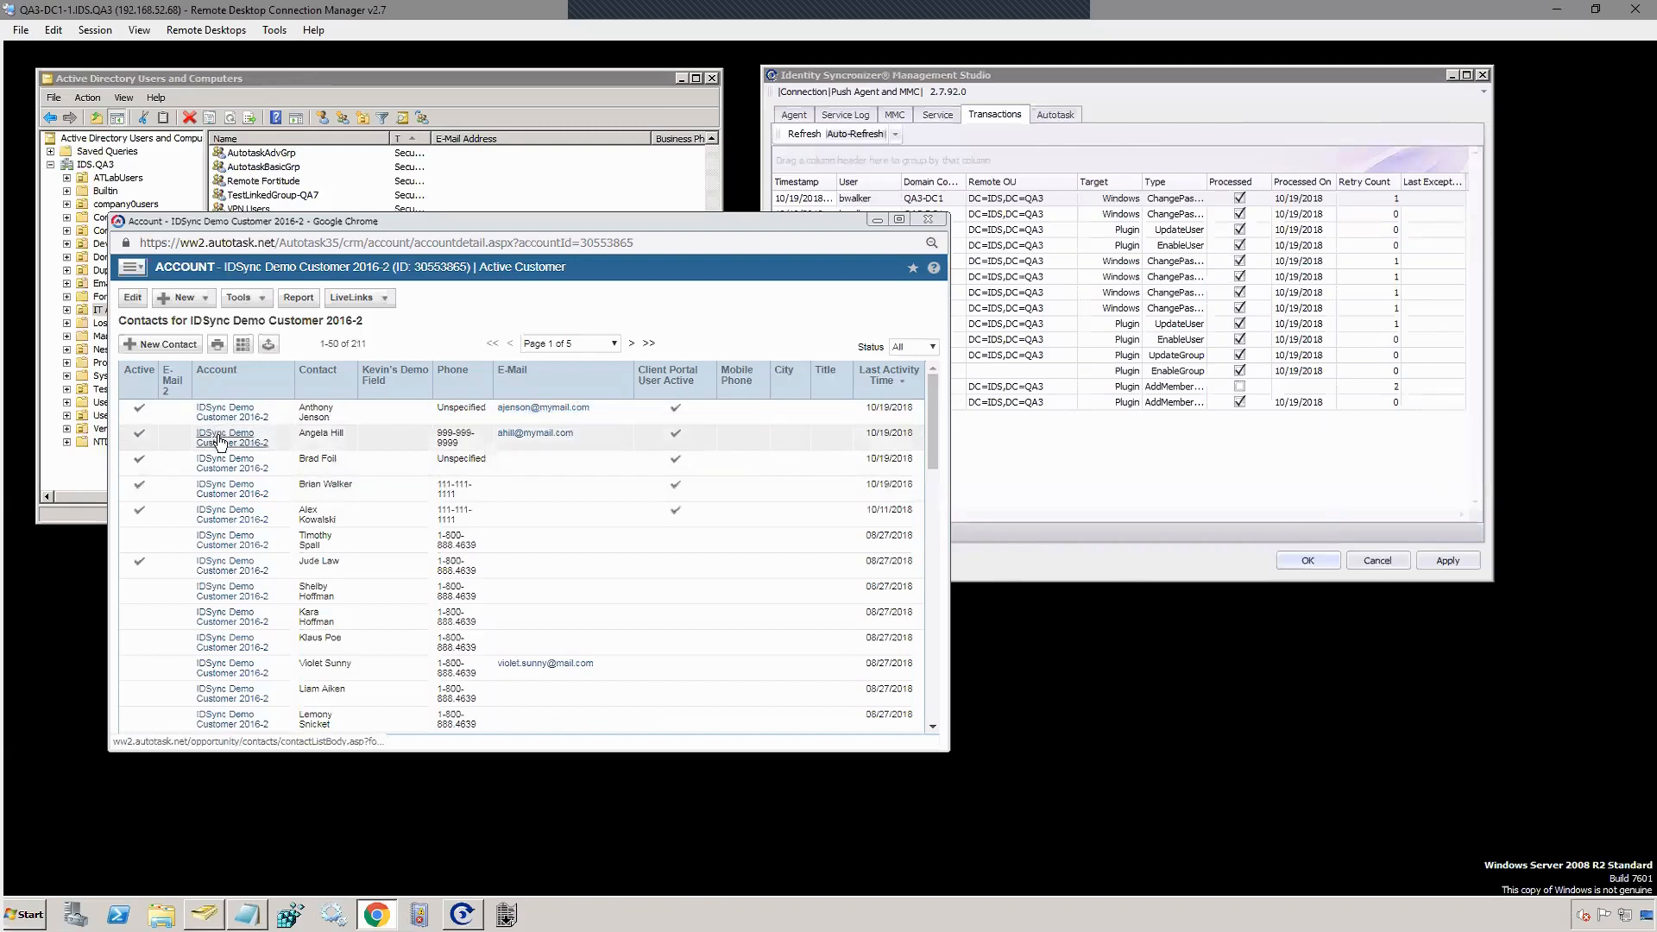
Step: Open a synced contact's record, confirm its Department reads Accounting, then return to the contacts list
{"action": "left_click", "coordinate": [519, 434]}
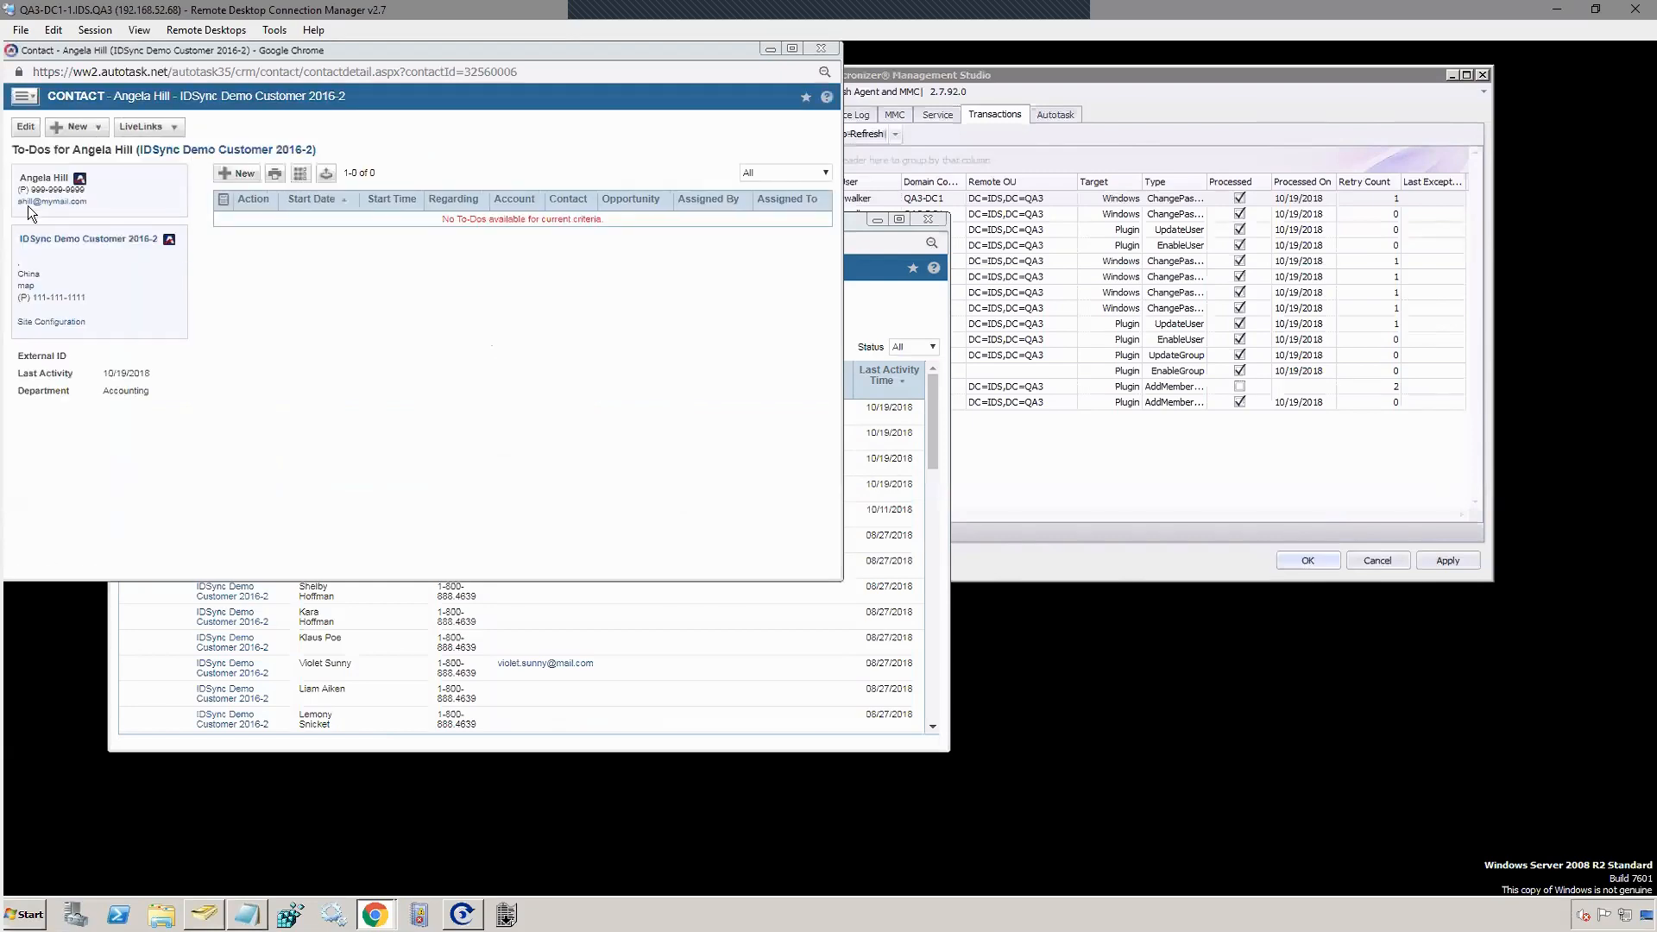
{"action": "mouse_move", "coordinate": [31, 190]}
{"action": "left_mouse_down"}
{"action": "mouse_move", "coordinate": [95, 190]}
{"action": "mouse_move", "coordinate": [12, 204]}
{"action": "left_mouse_up"}
{"action": "left_click", "coordinate": [120, 198]}
{"action": "left_click_drag", "start_coordinate": [40, 391], "coordinate": [169, 394]}
{"action": "left_click", "coordinate": [249, 424]}
{"action": "left_click", "coordinate": [147, 395]}
{"action": "left_click", "coordinate": [882, 244]}
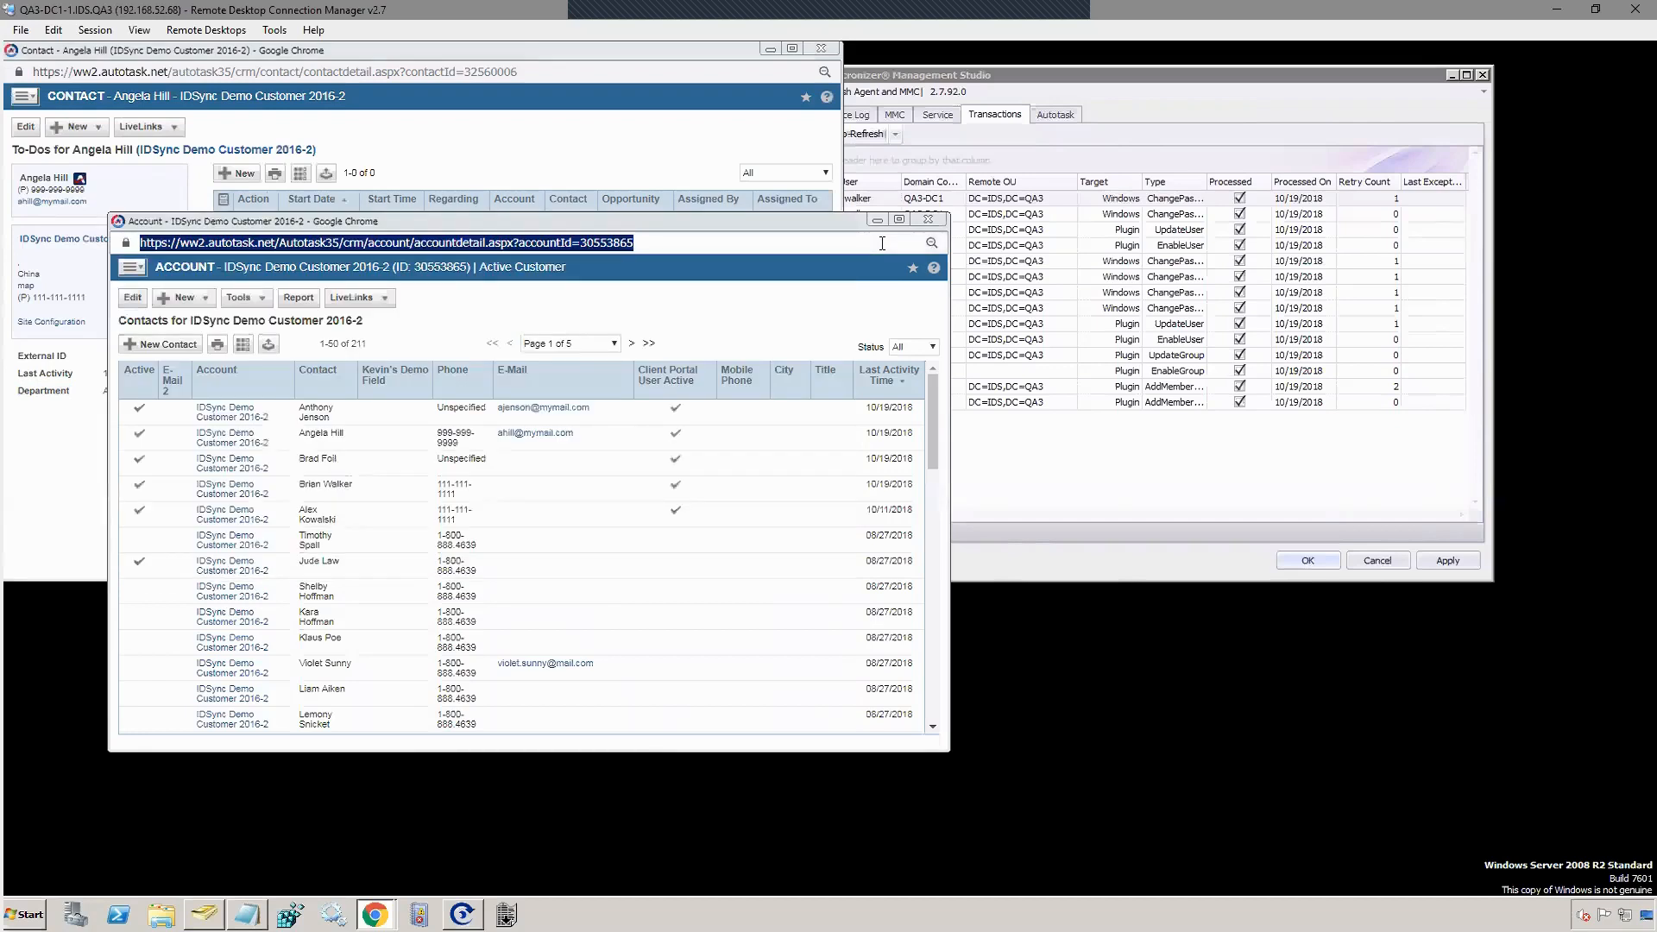
Step: Open the IT Administration OU's Properties on the Identity Syncronizer tab and launch its sync configuration
{"action": "left_click", "coordinate": [204, 914]}
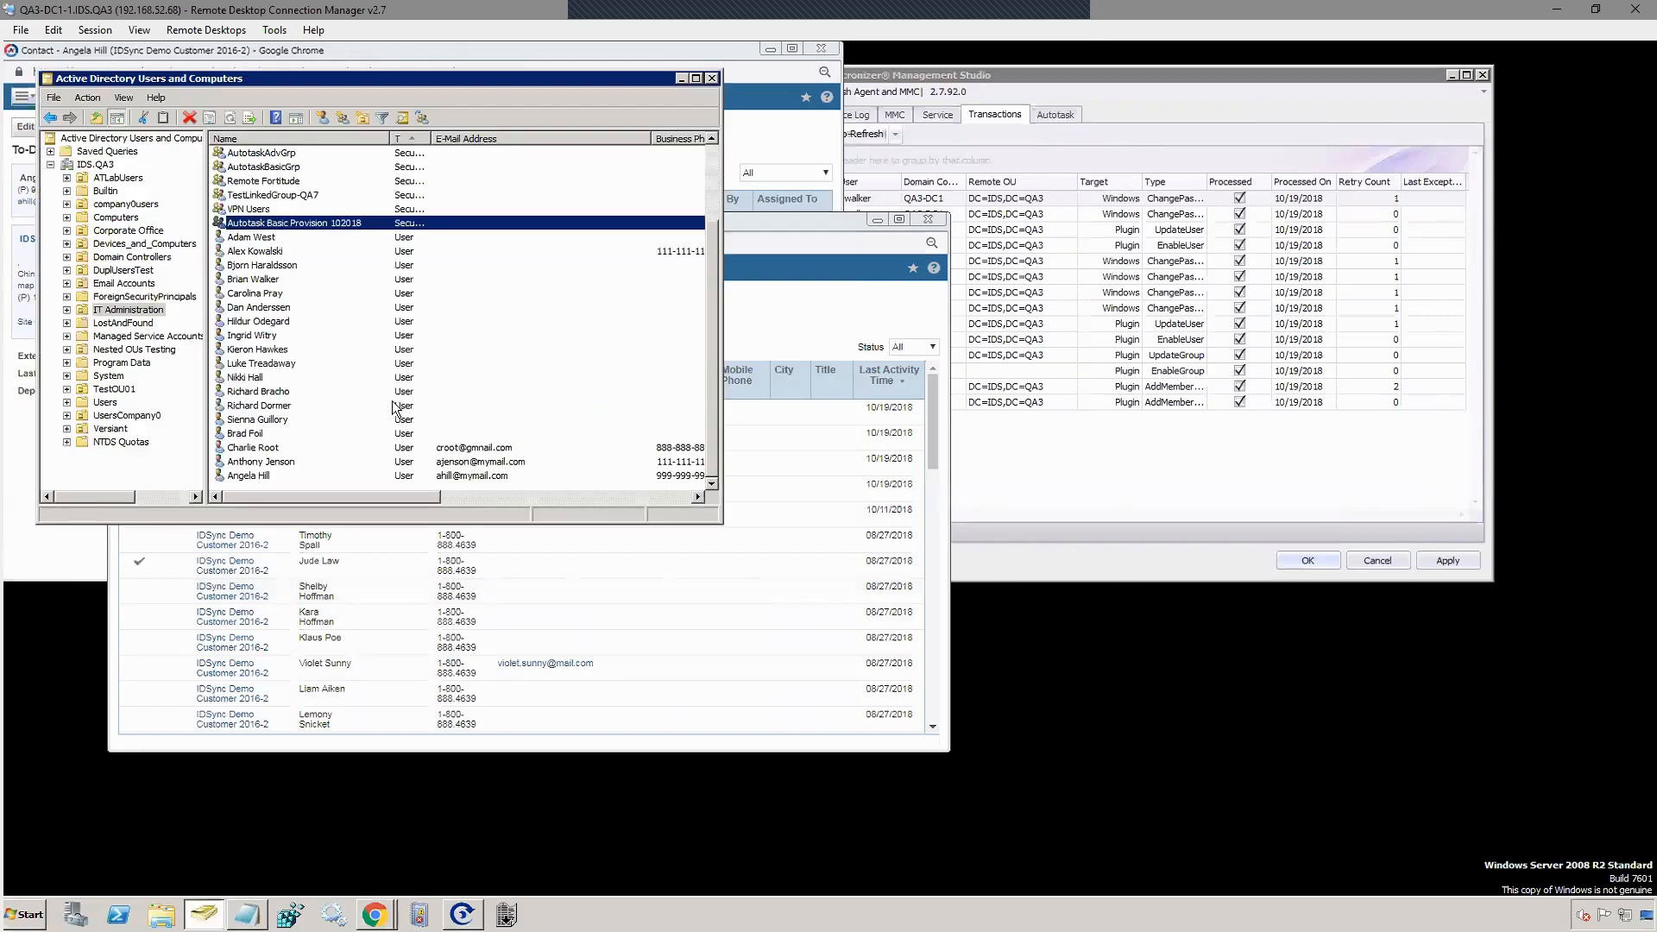
{"action": "left_click", "coordinate": [132, 314]}
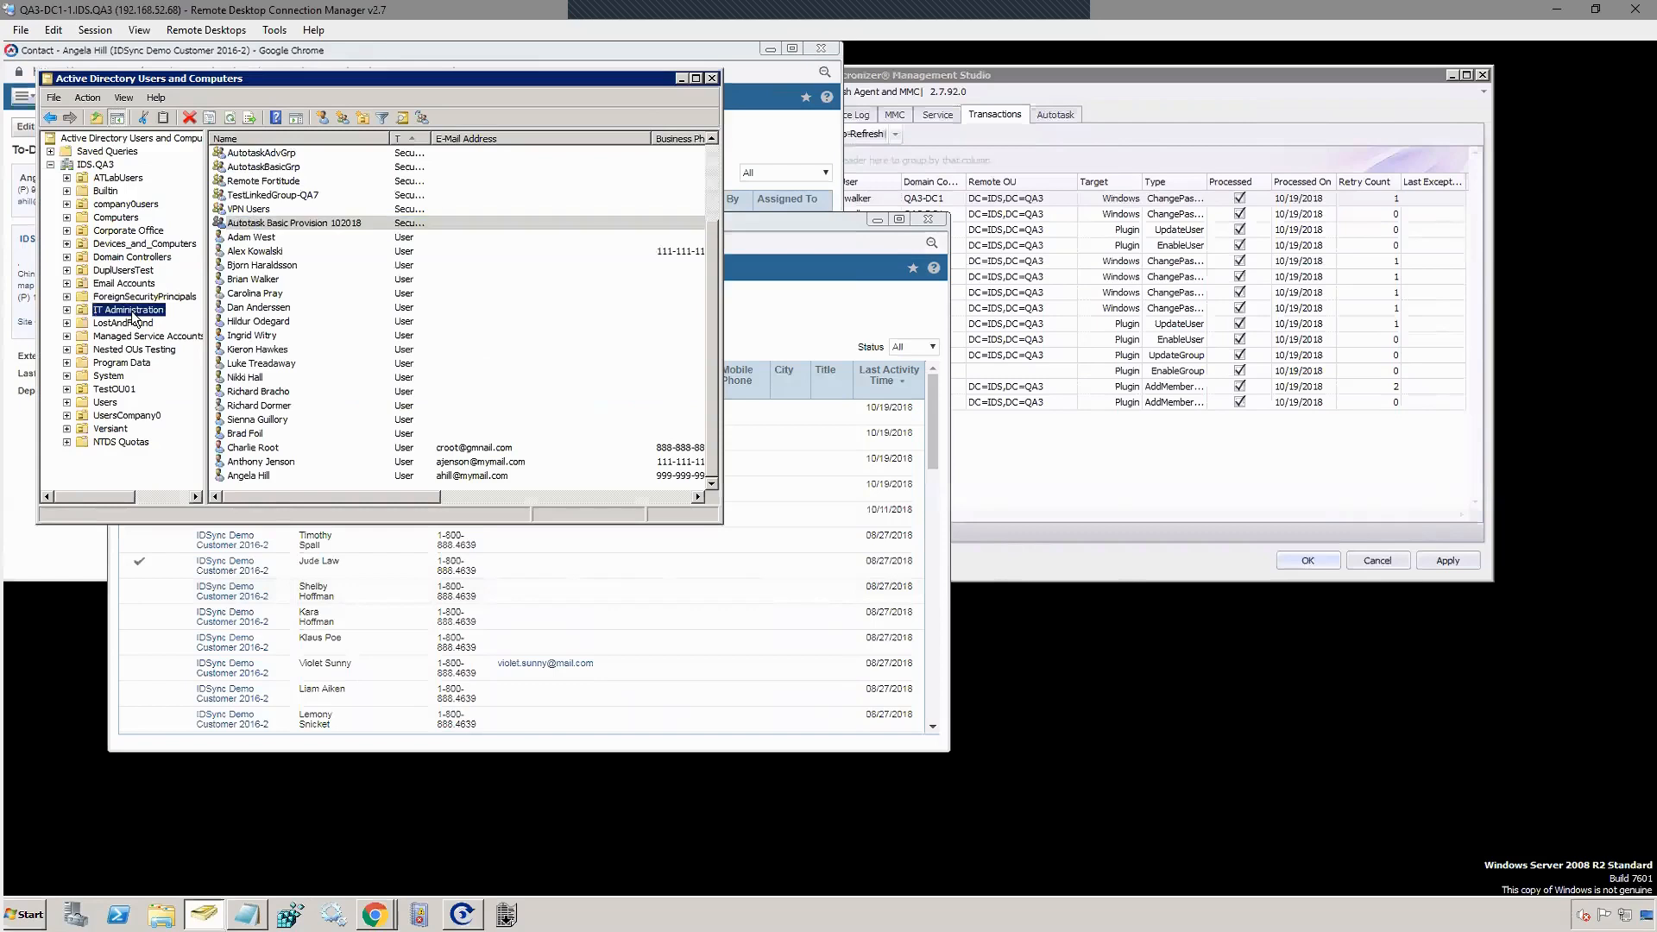
{"action": "right_click", "coordinate": [132, 312]}
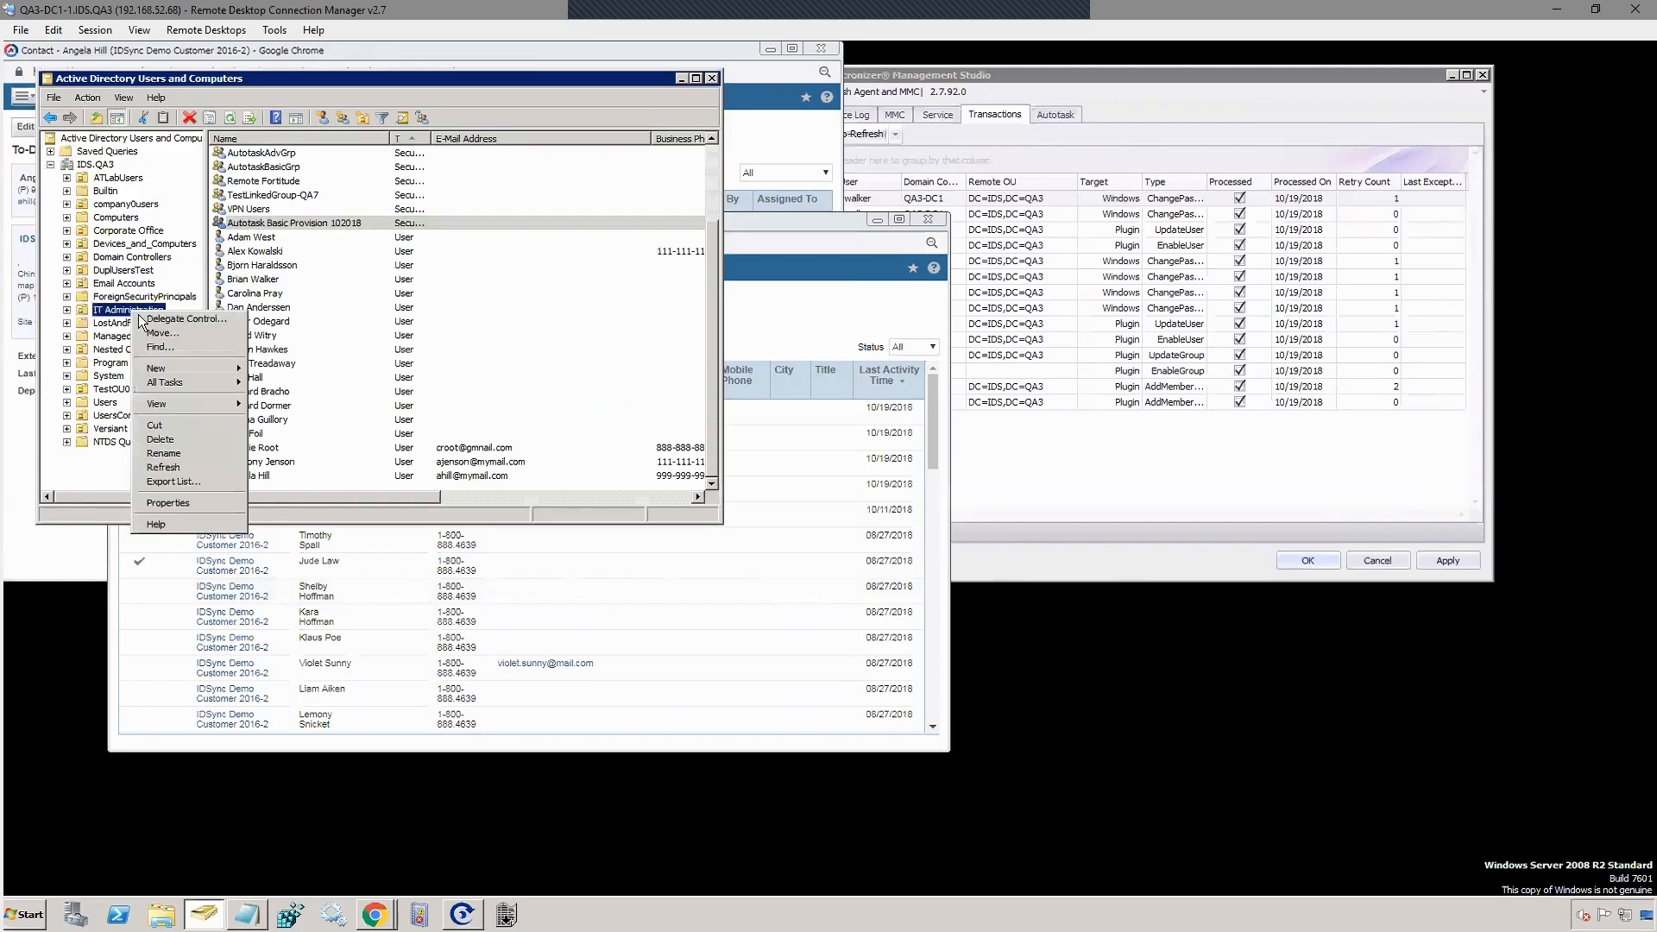
{"action": "left_click", "coordinate": [178, 503]}
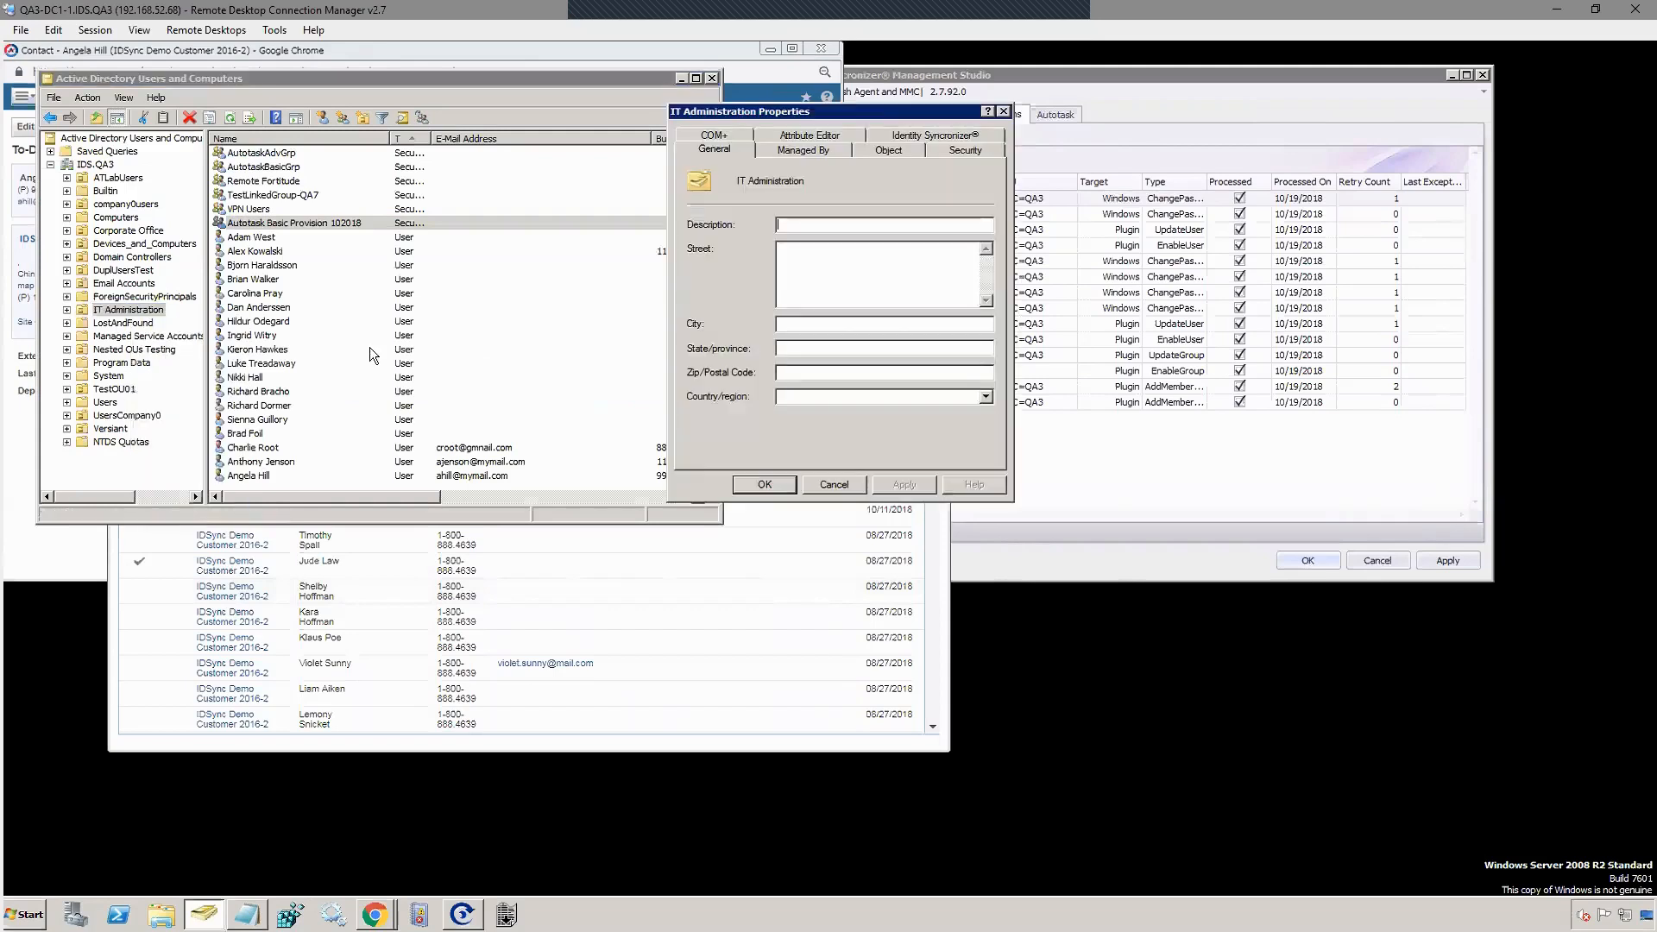
{"action": "left_click", "coordinate": [934, 137]}
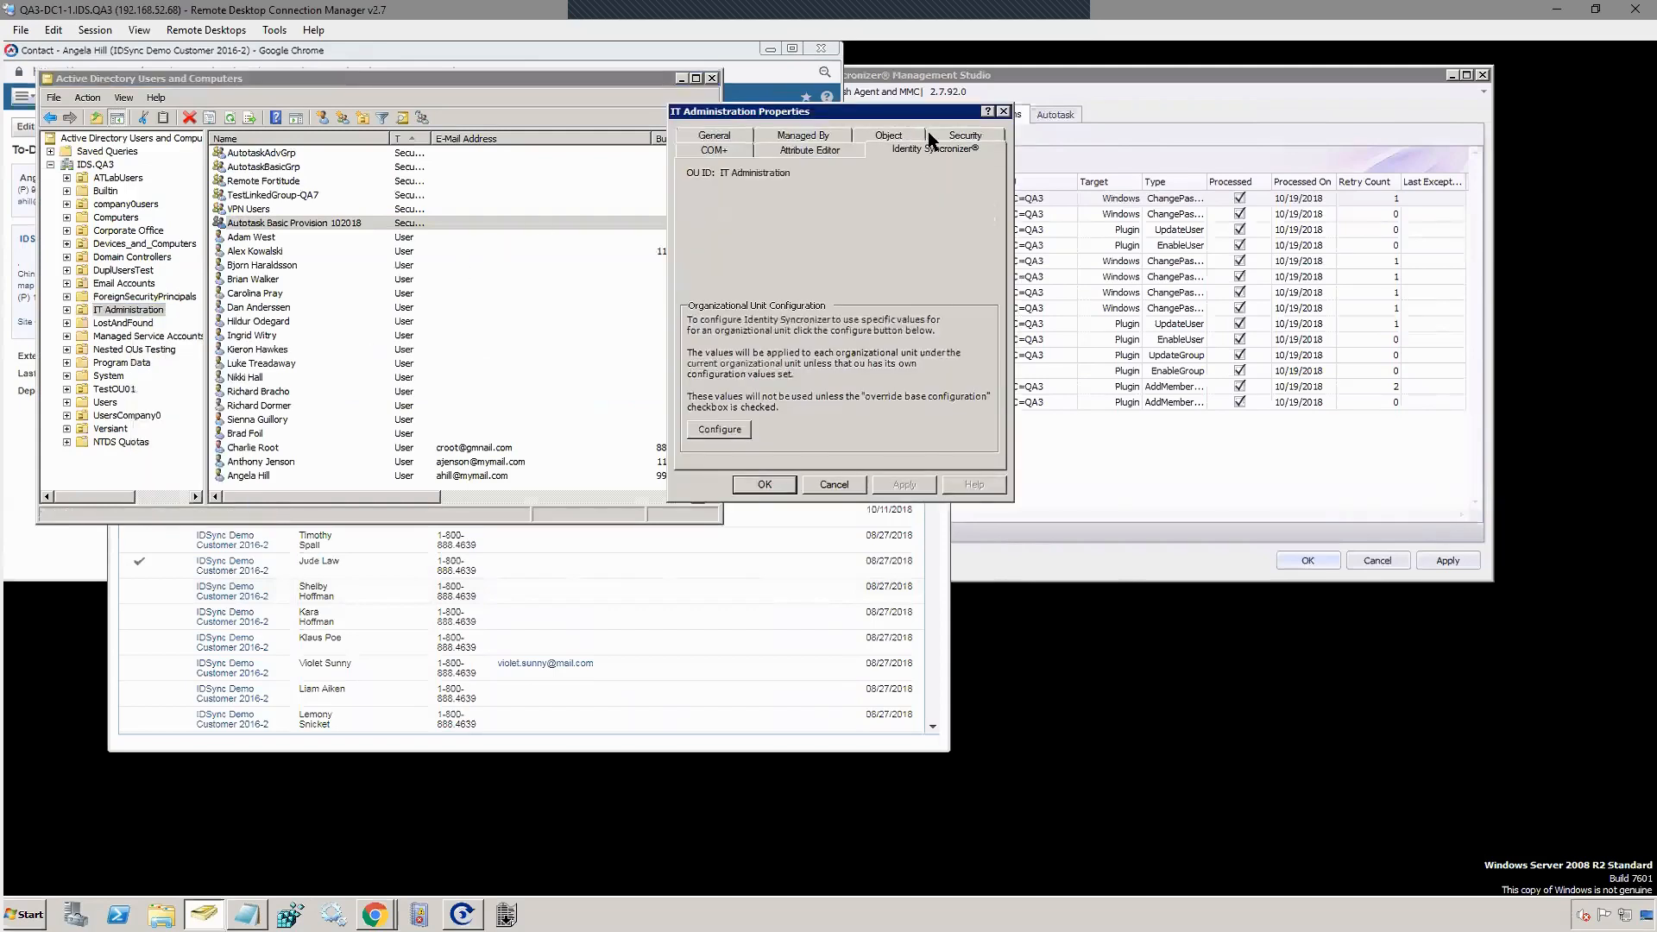
{"action": "left_click", "coordinate": [719, 431]}
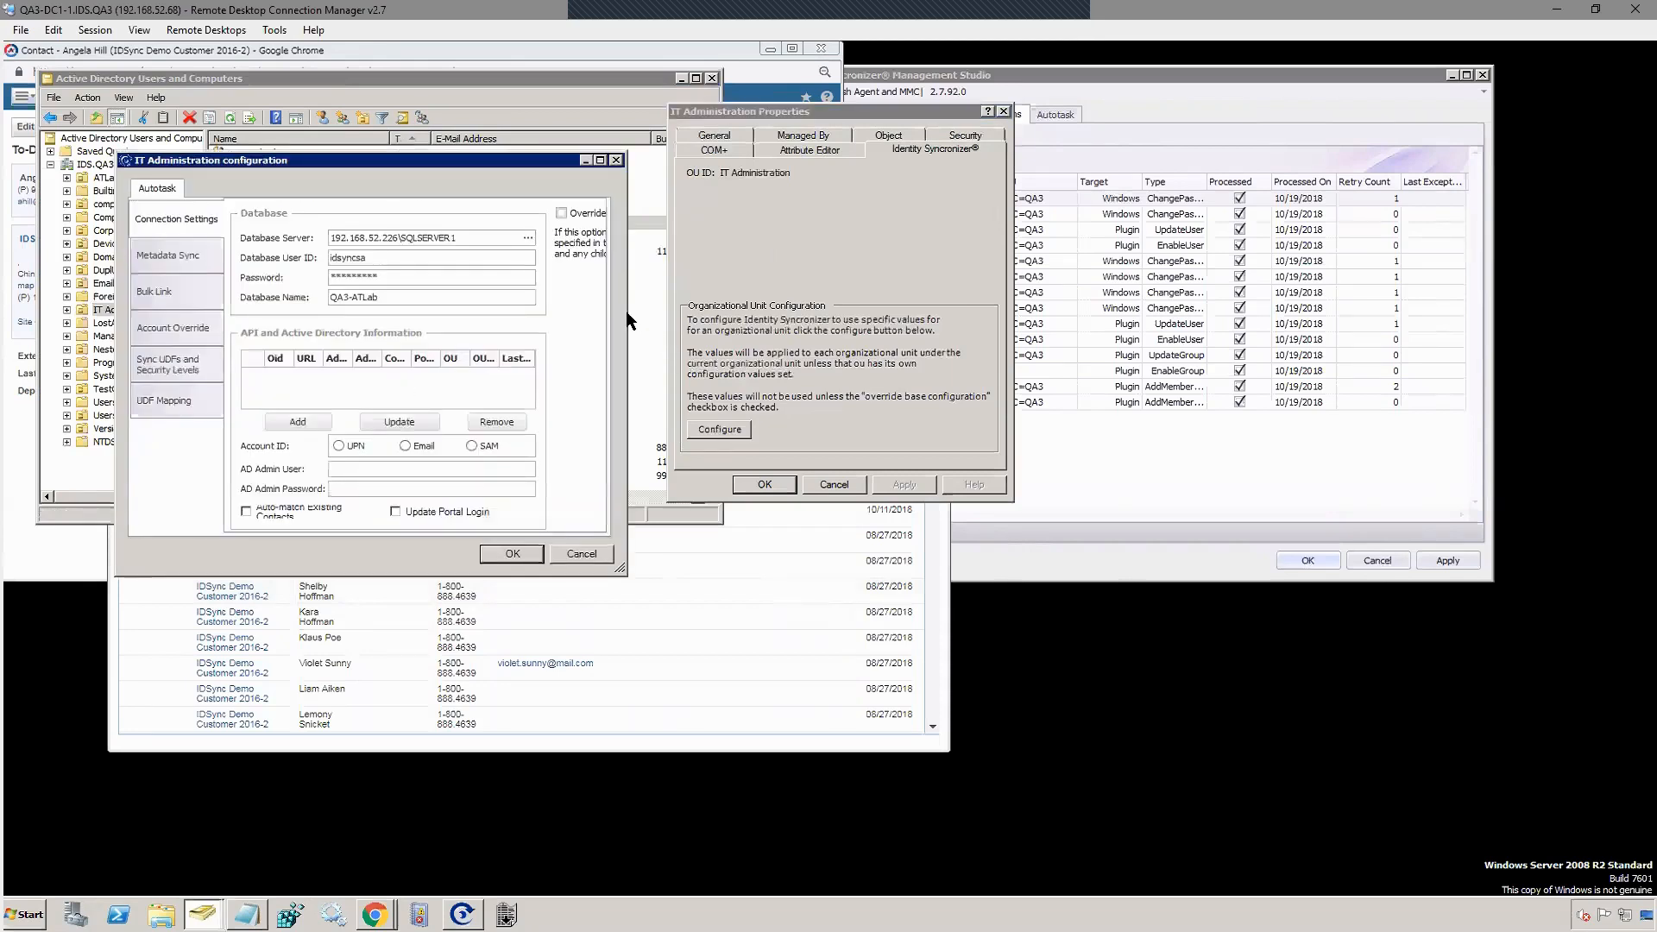
Step: Widen the OU configuration, show the global Autotask Connection Settings beside it, then view the OU's Metadata Sync page
{"action": "left_click_drag", "start_coordinate": [626, 312], "coordinate": [938, 312]}
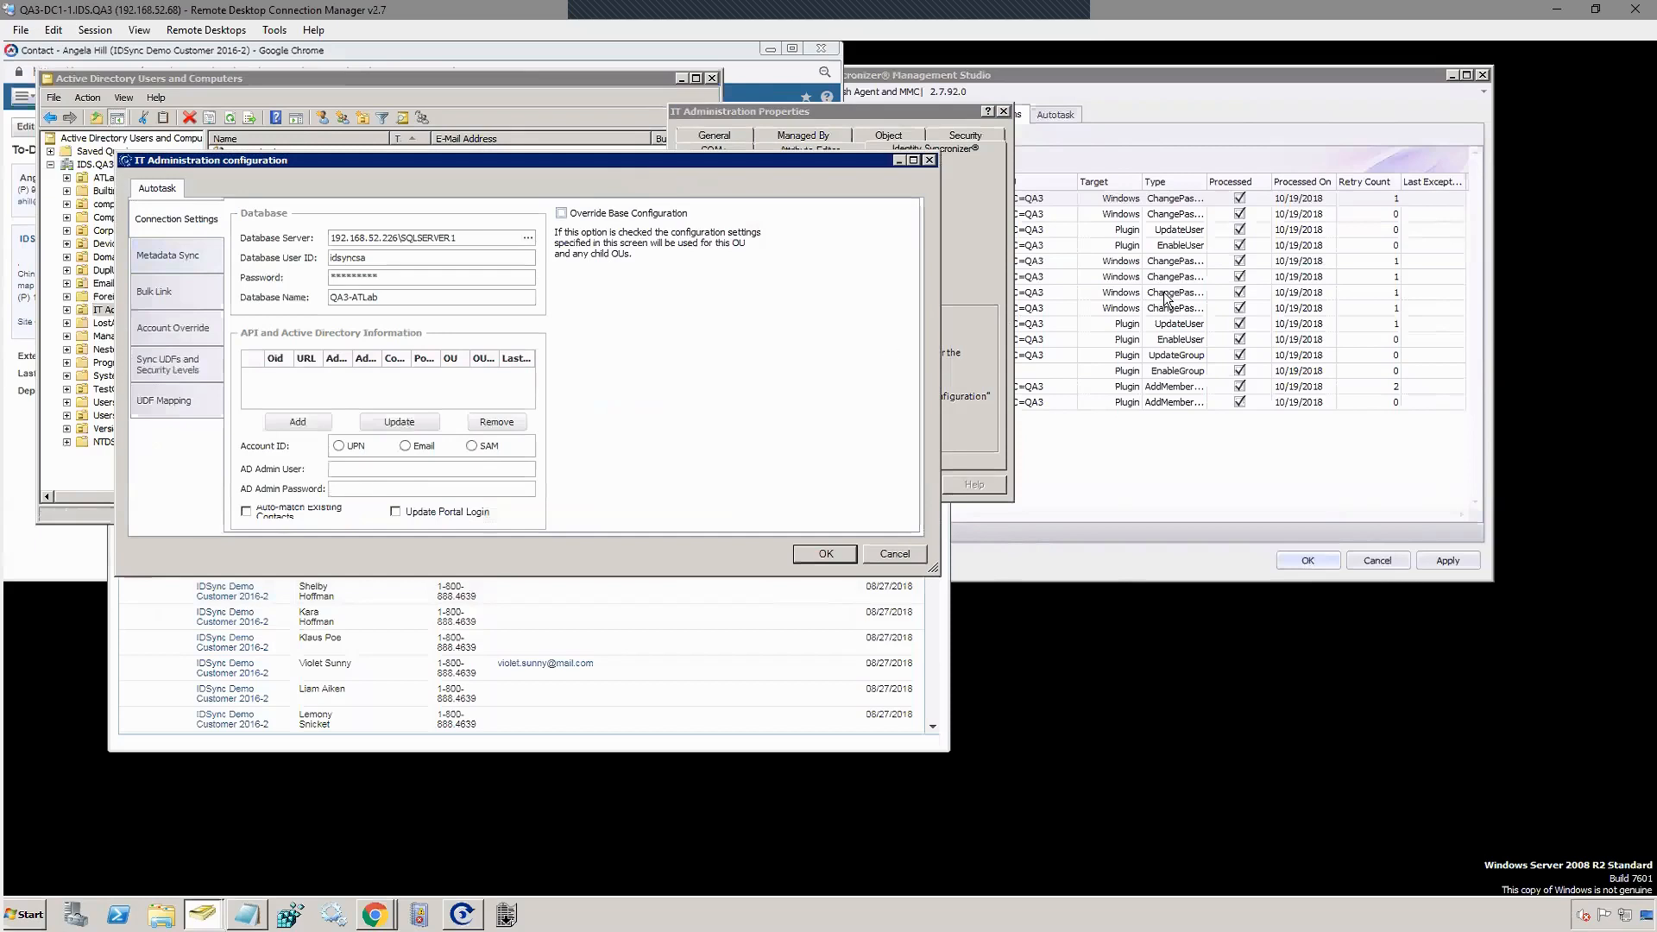
{"action": "left_click", "coordinate": [1134, 135]}
{"action": "left_click", "coordinate": [1061, 117]}
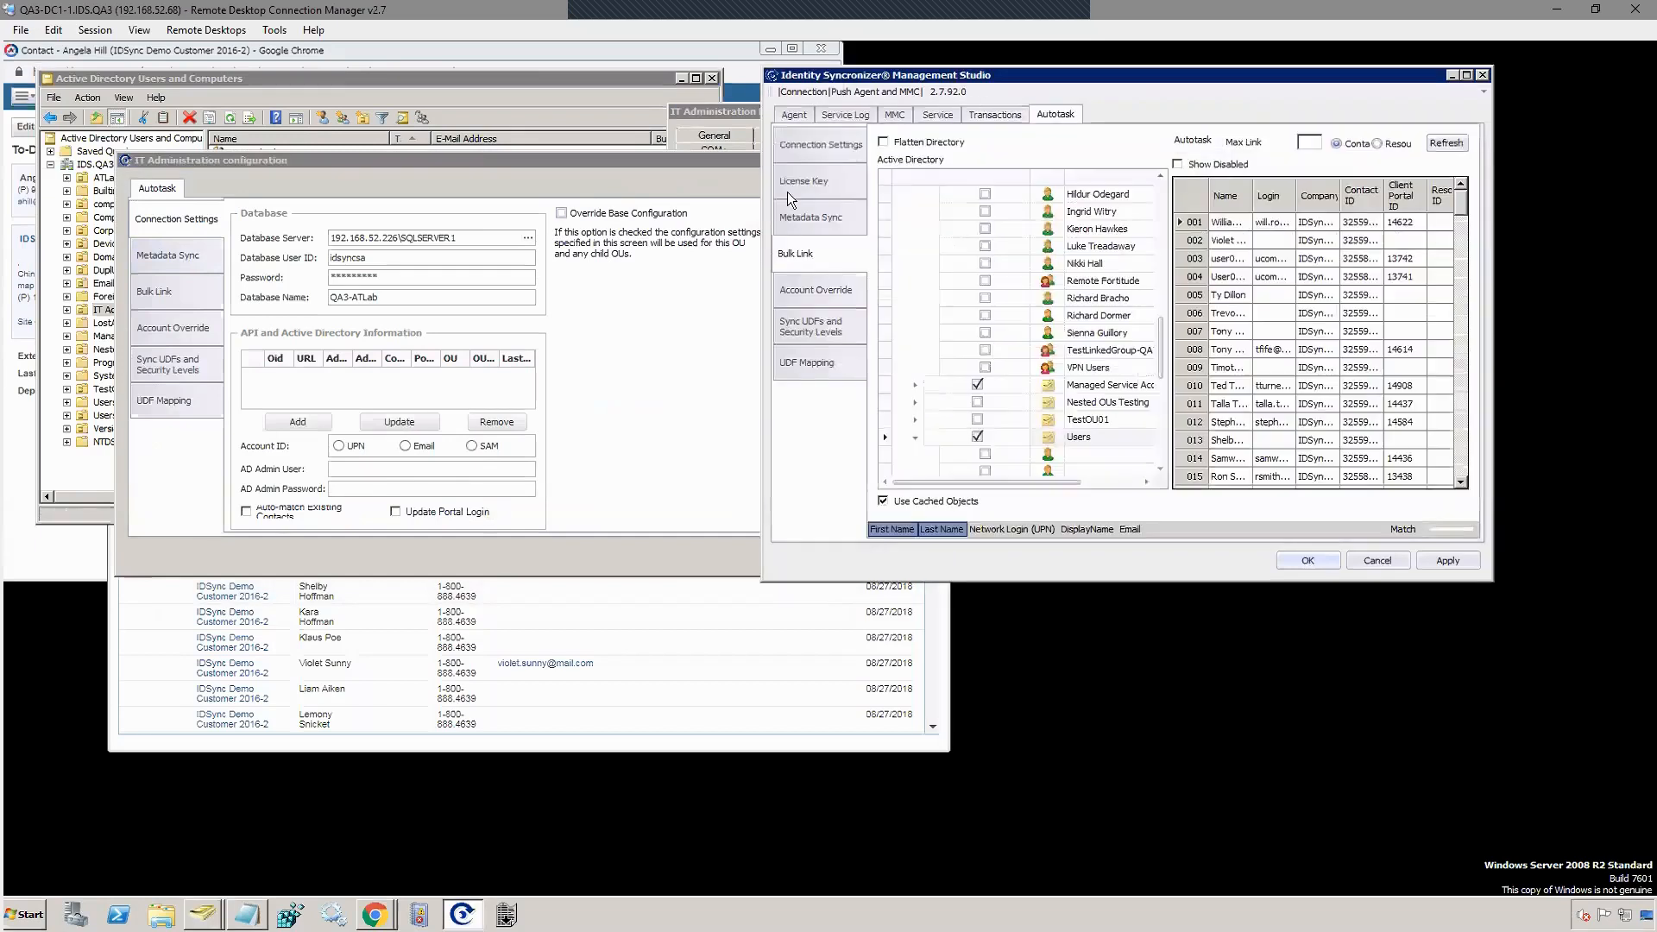
{"action": "left_click", "coordinate": [811, 144]}
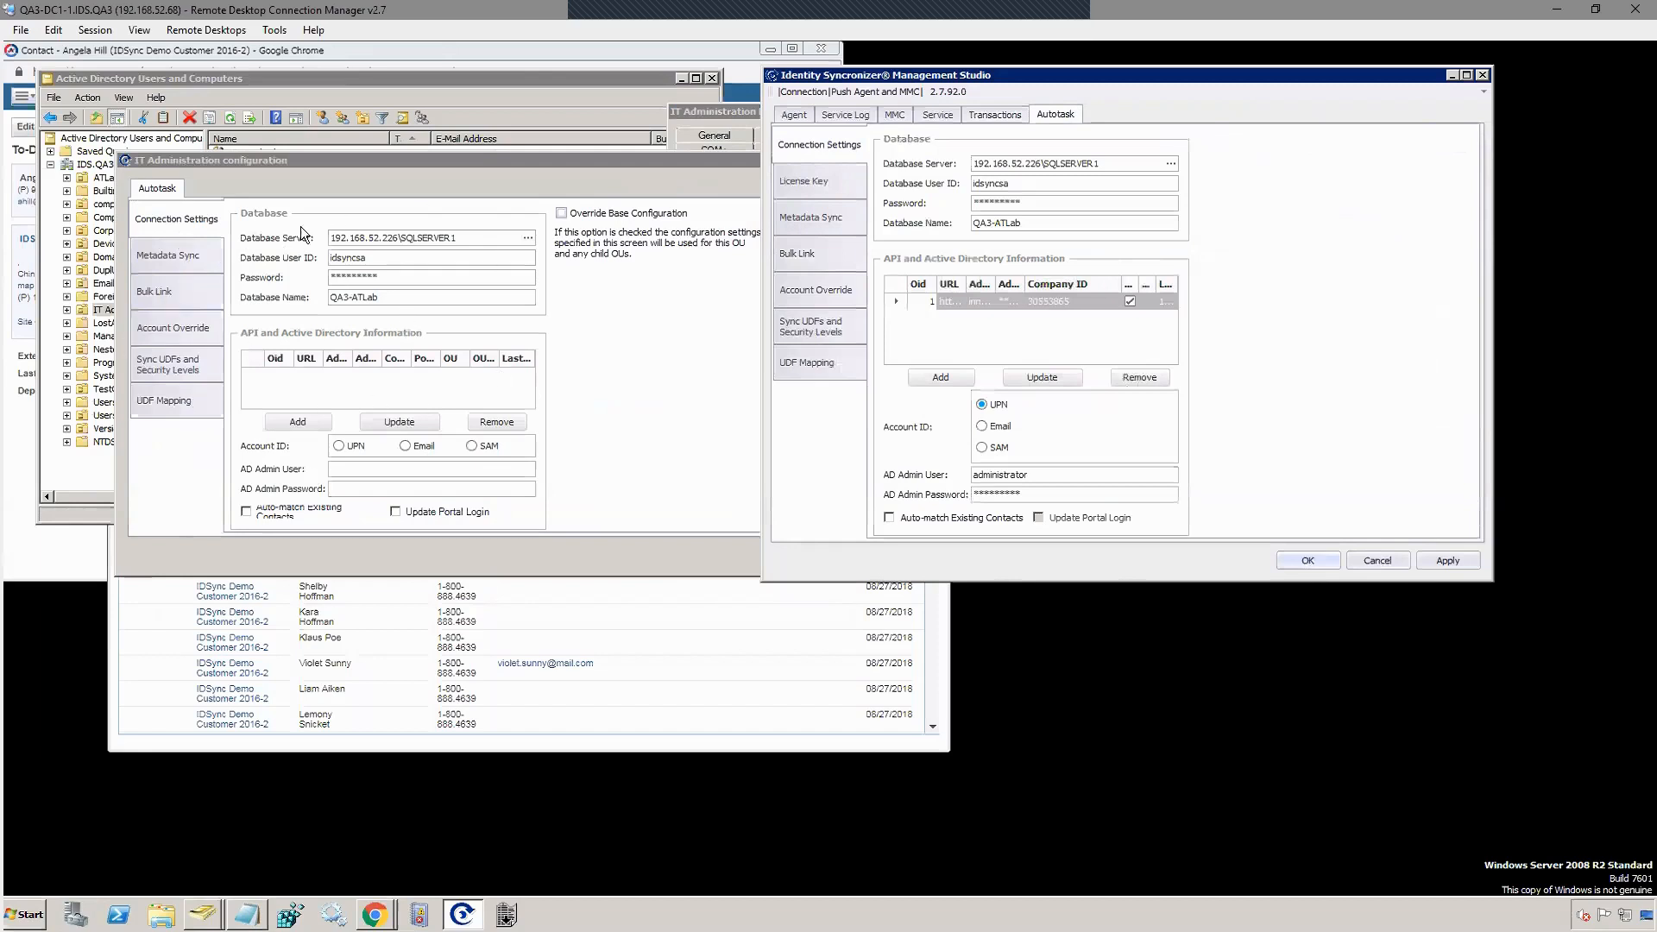
{"action": "left_click", "coordinate": [179, 259]}
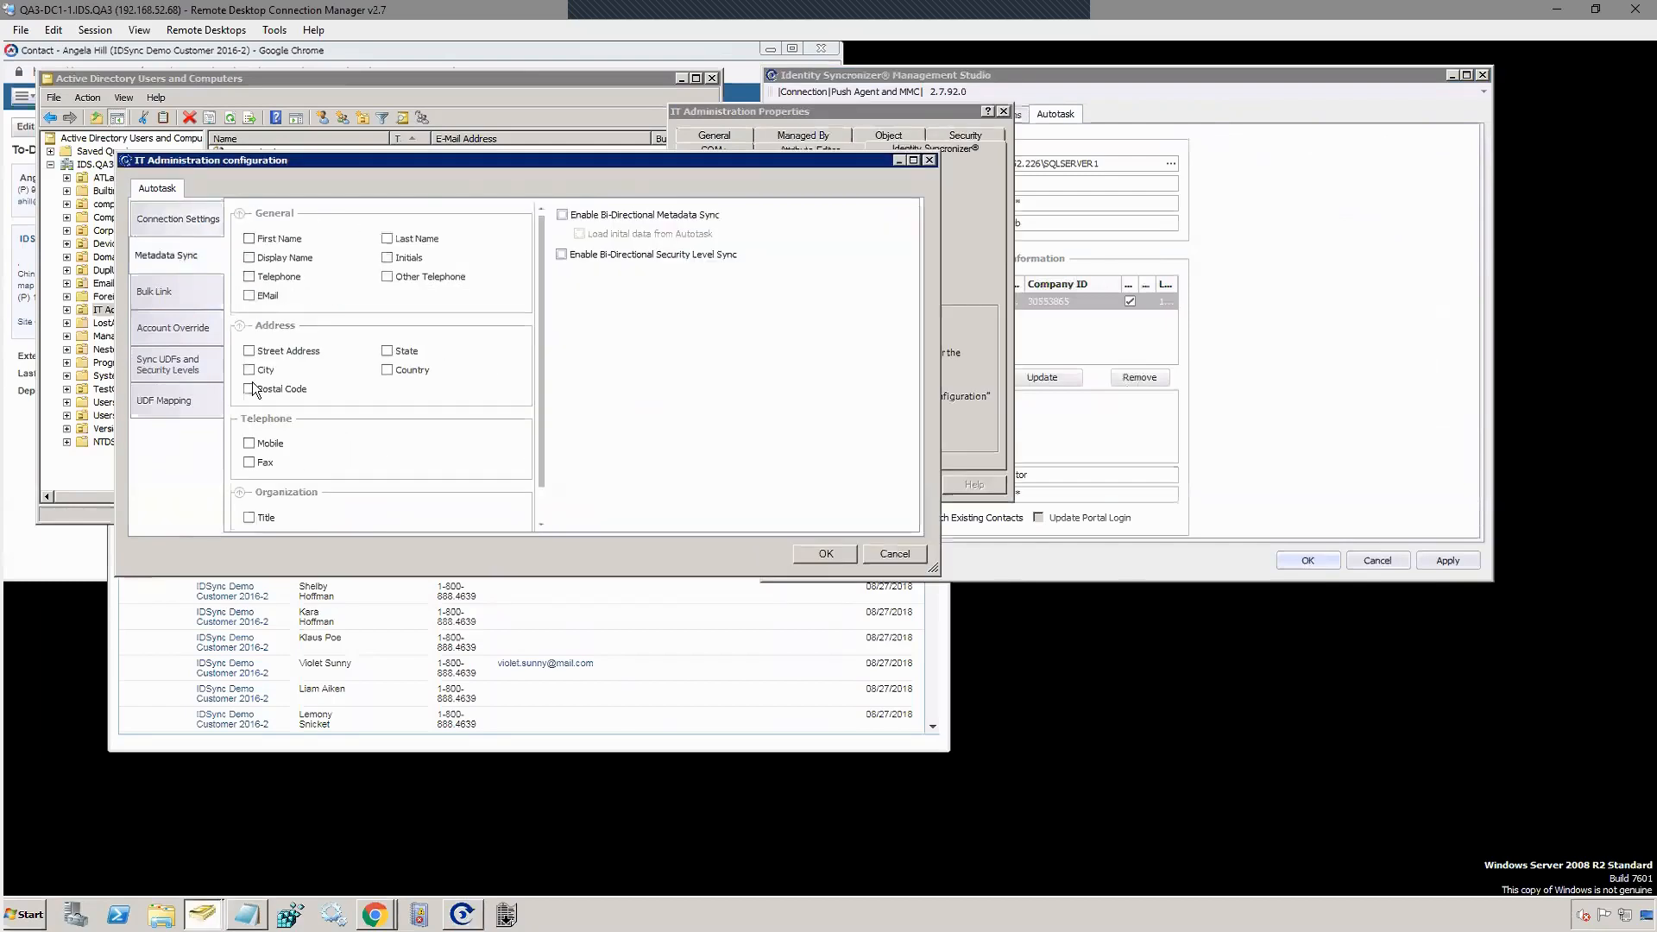
Step: Review the OU's Sync UDFs and Security Levels and UDF Mapping pages, then close the OU configuration
{"action": "left_click", "coordinate": [155, 362]}
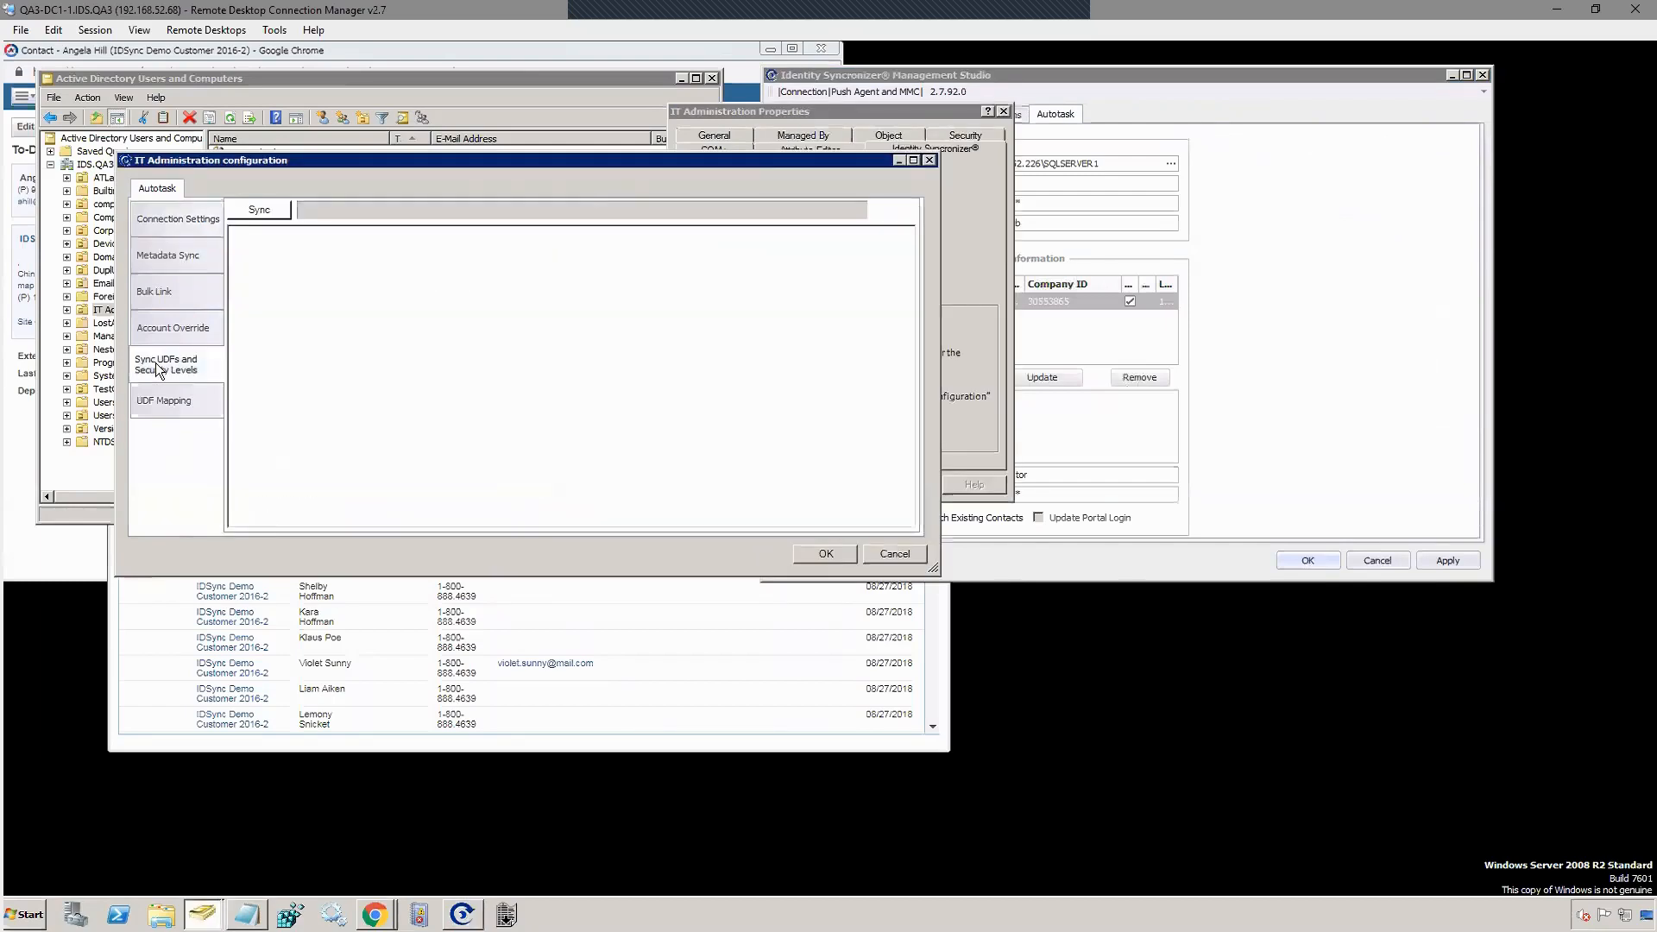
{"action": "left_click", "coordinate": [162, 401]}
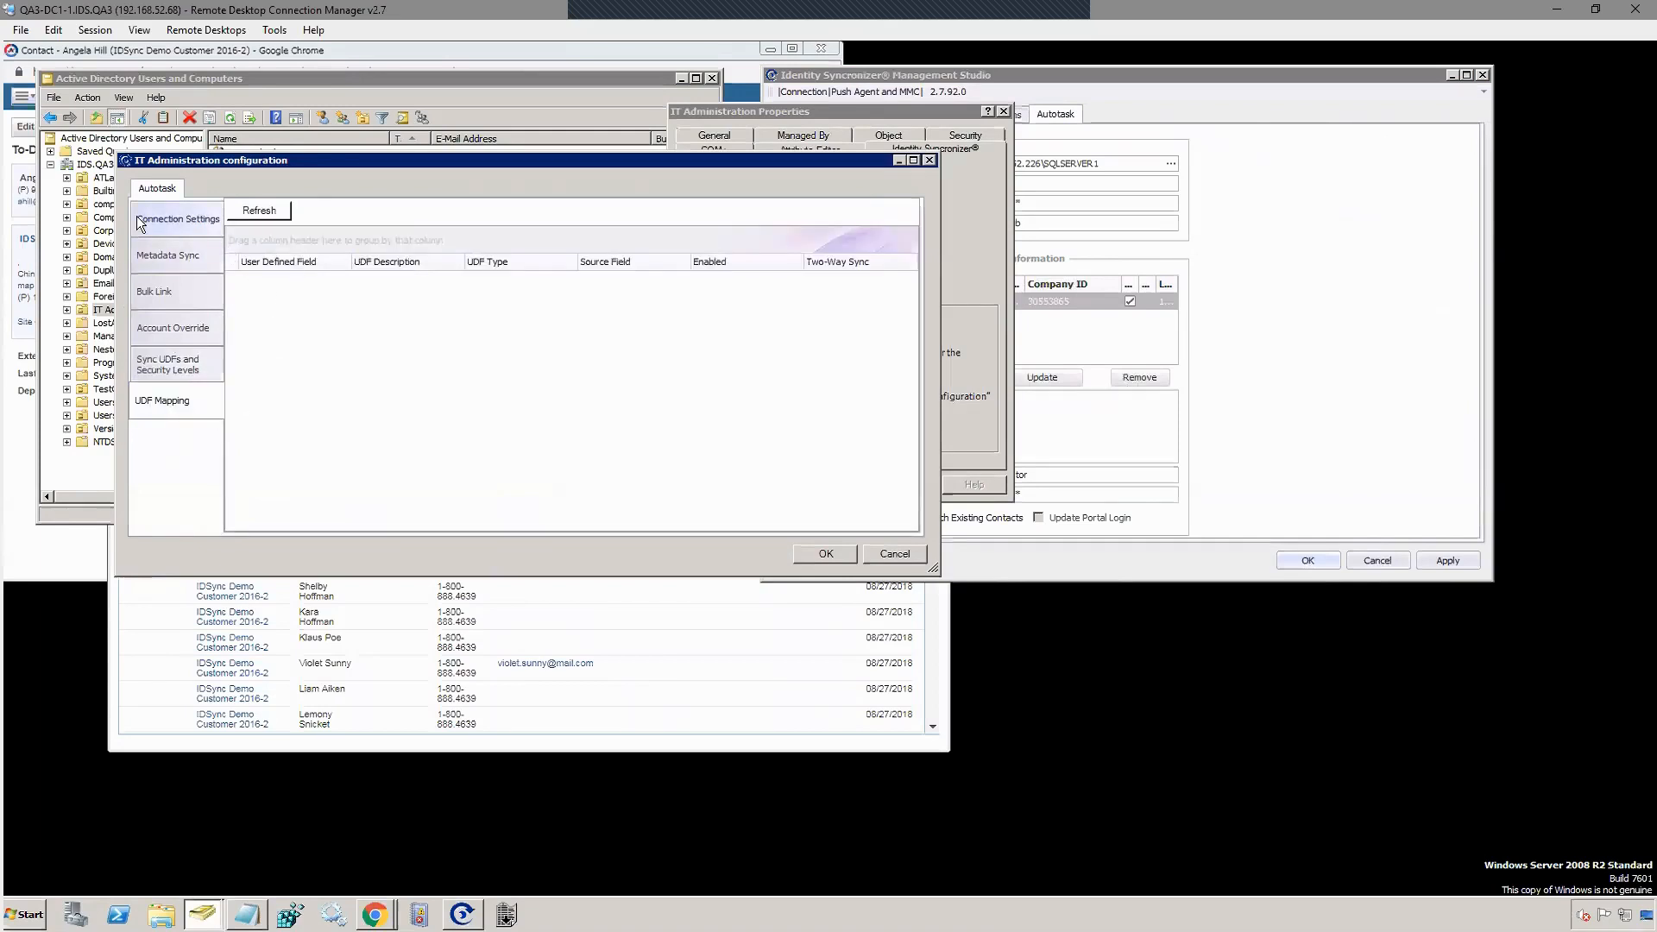
{"action": "left_click", "coordinate": [929, 161]}
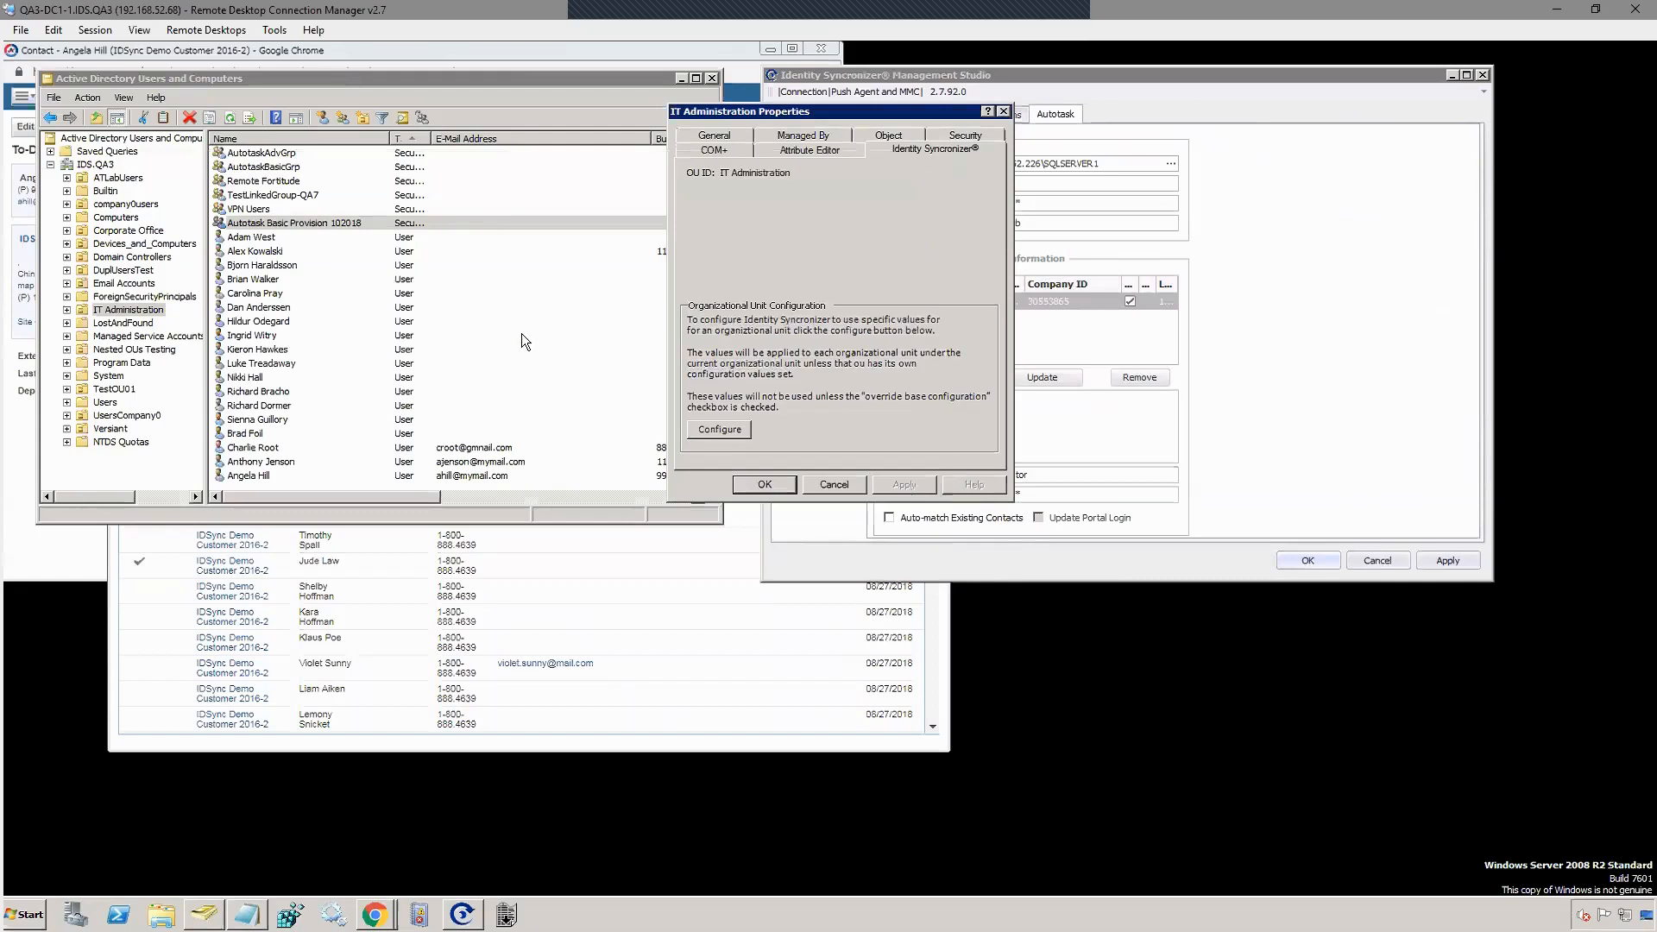
Step: Add an Account Override row mapping Department Accounting to Autotask account 1111111
{"action": "left_click", "coordinate": [1003, 112]}
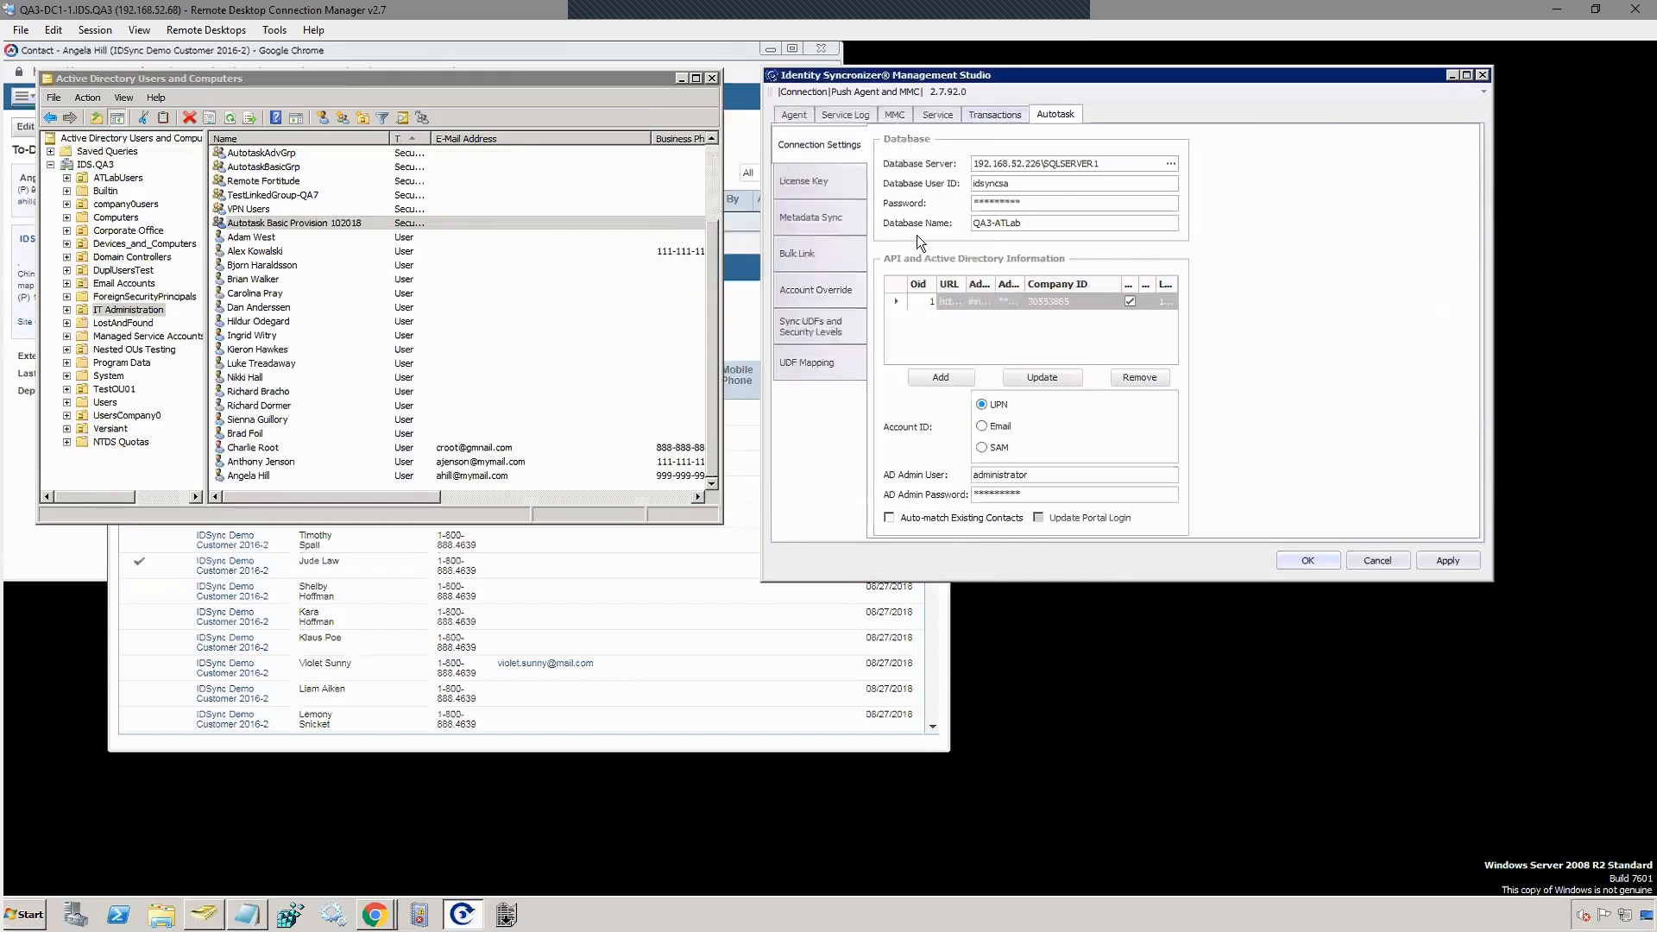
{"action": "left_click", "coordinate": [794, 297]}
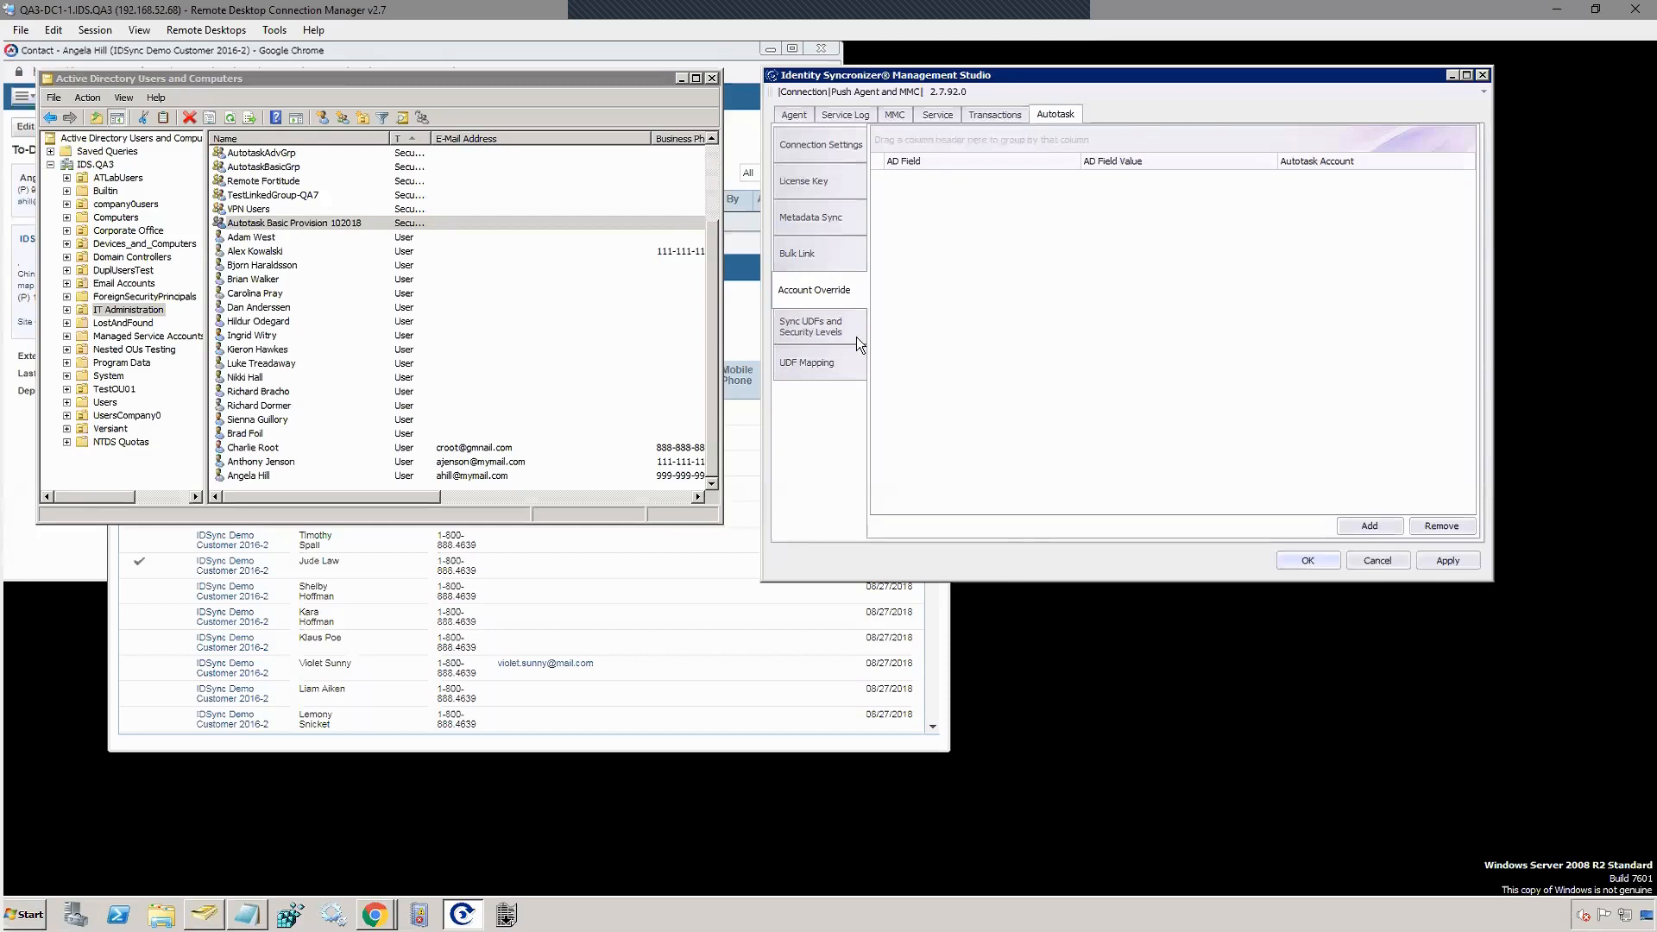
{"action": "left_click", "coordinate": [1367, 528]}
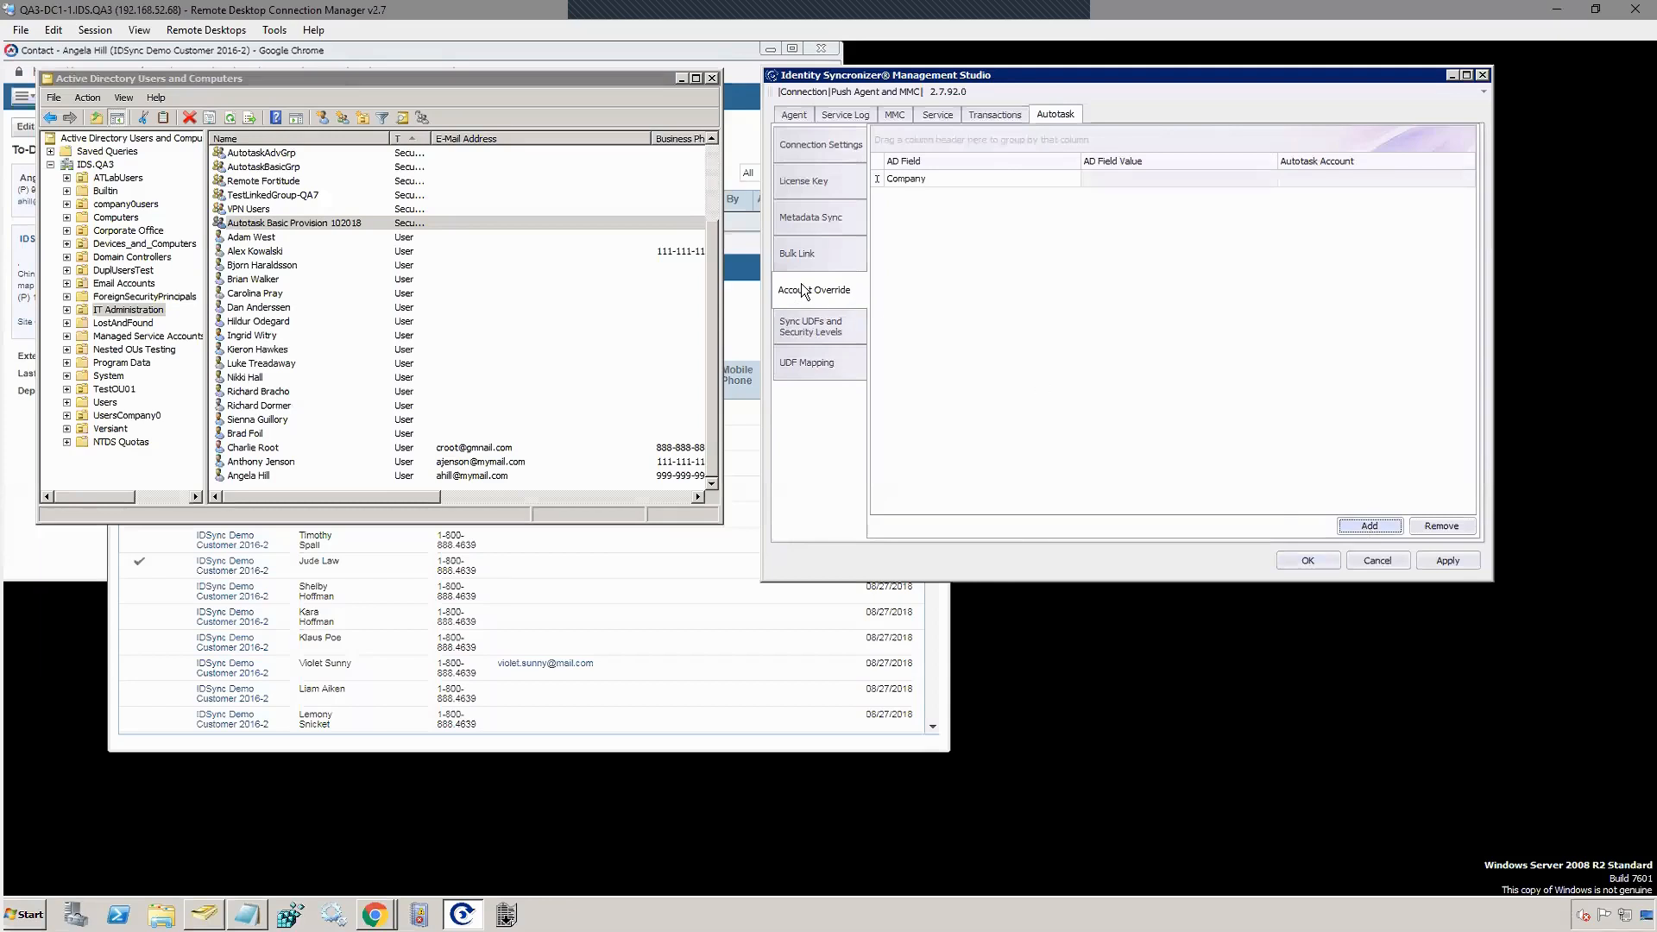
{"action": "left_click", "coordinate": [1125, 178]}
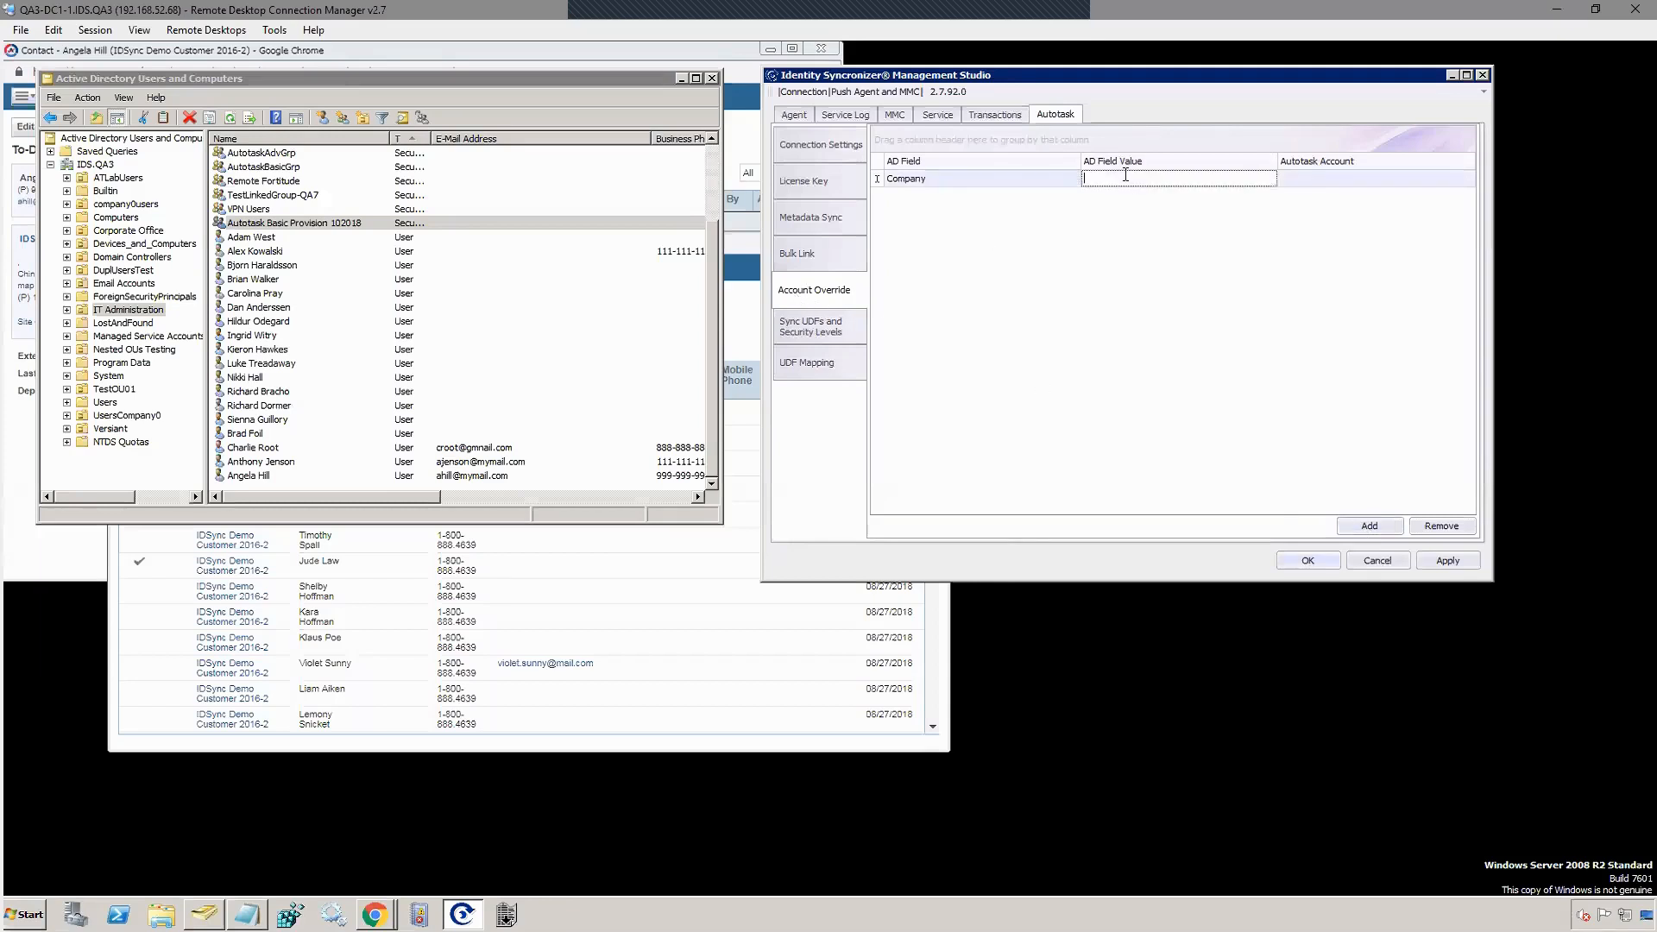
{"action": "left_click", "coordinate": [903, 178]}
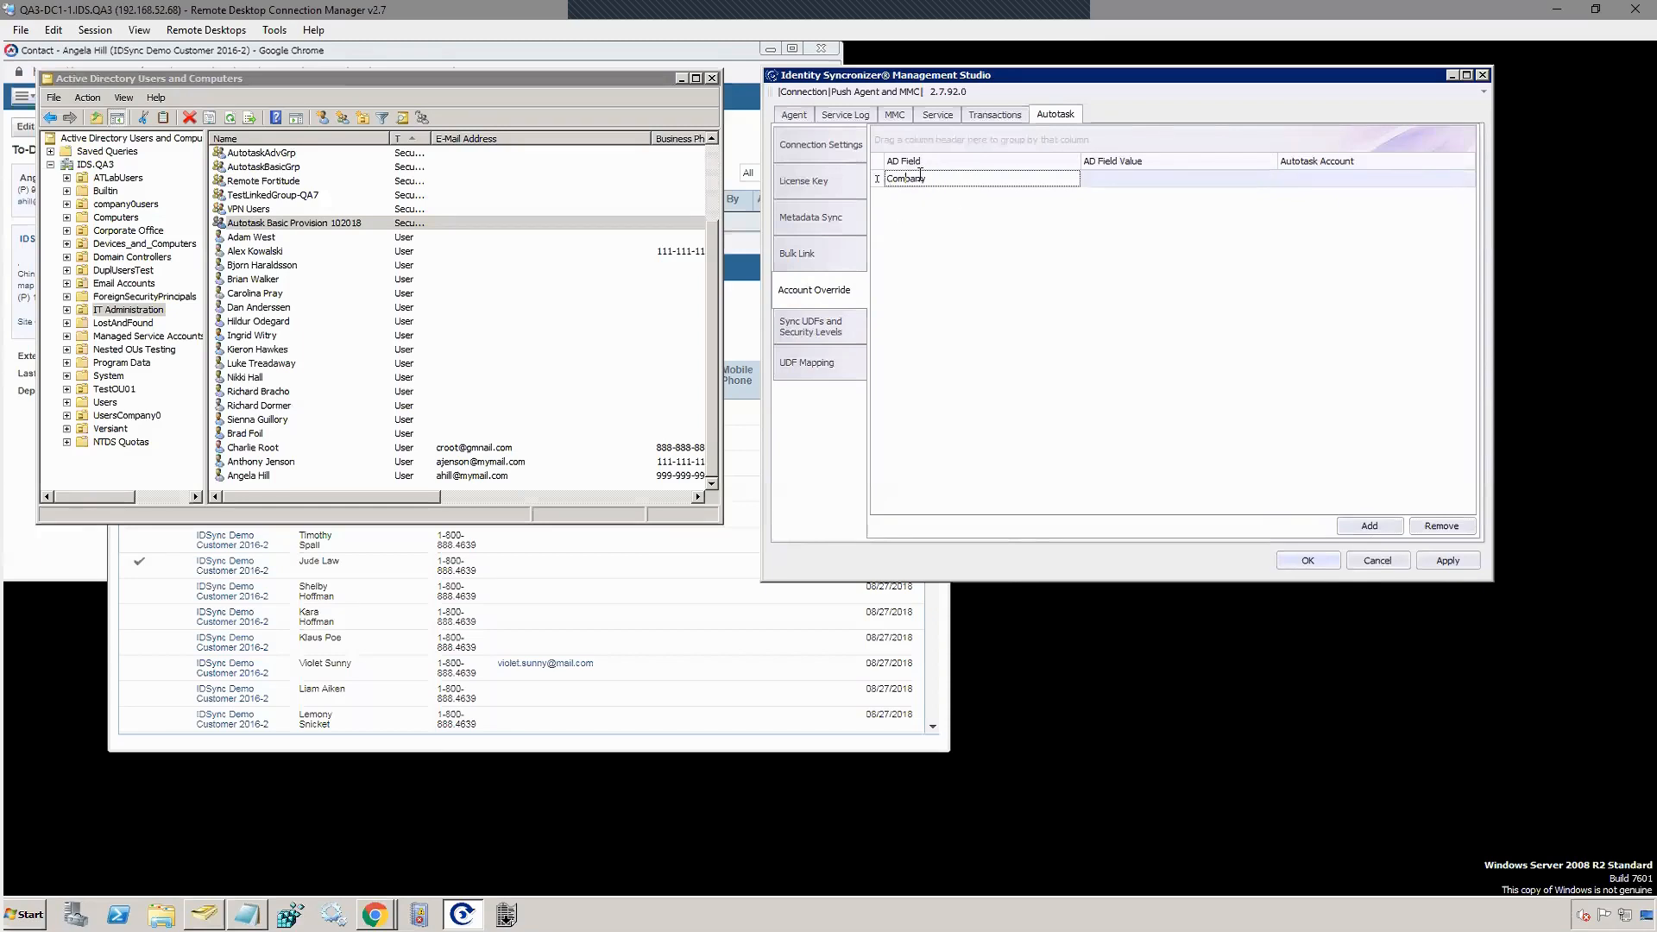
{"action": "key", "text": "ctrl+a"}
{"action": "type", "text": "Z"}
{"action": "key", "text": "BackSpace"}
{"action": "type", "text": "Department"}
{"action": "left_click", "coordinate": [1120, 176]}
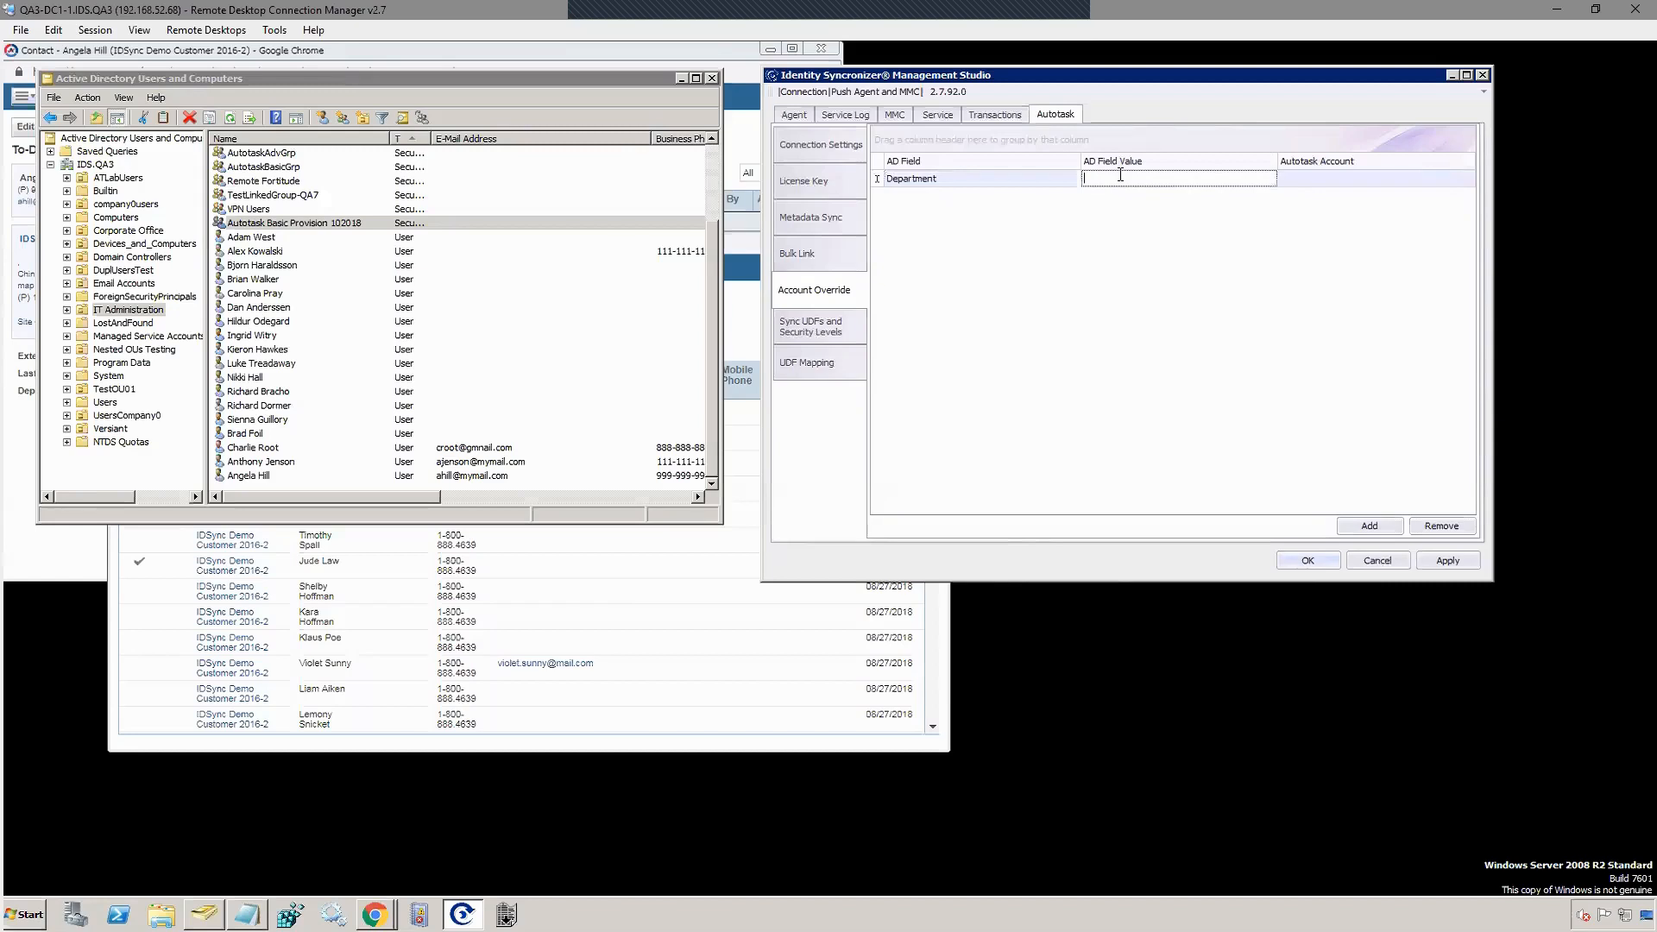
{"action": "type", "text": "Accounting"}
{"action": "left_click", "coordinate": [1328, 178]}
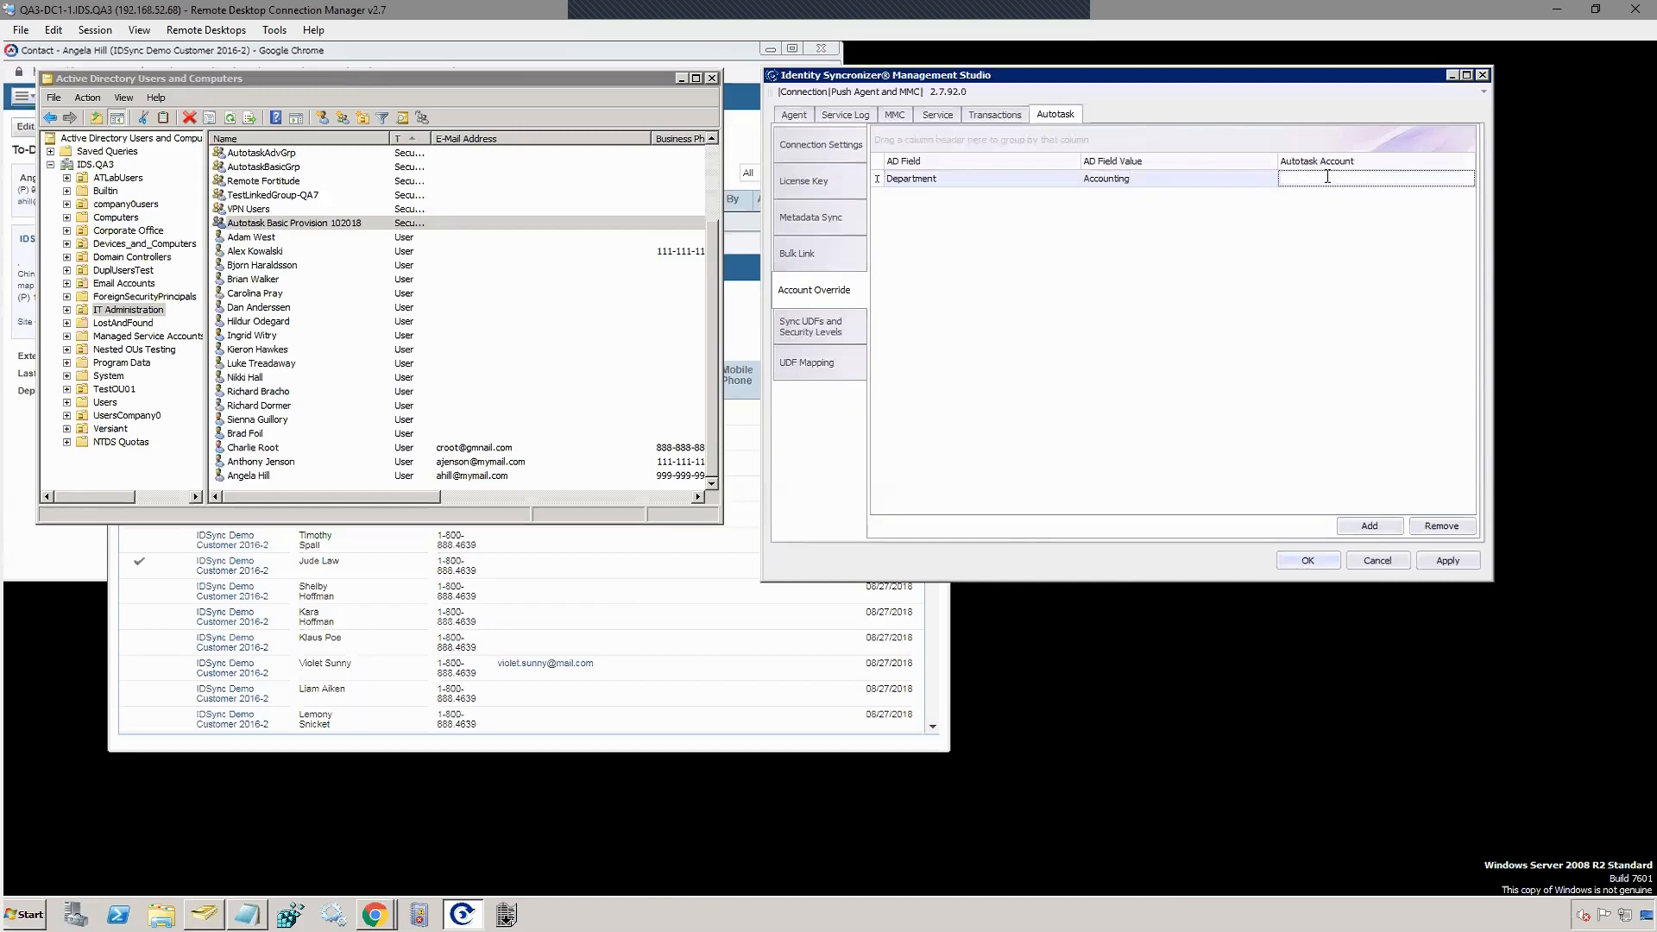
{"action": "type", "text": "1111111"}
{"action": "key", "text": "Tab"}
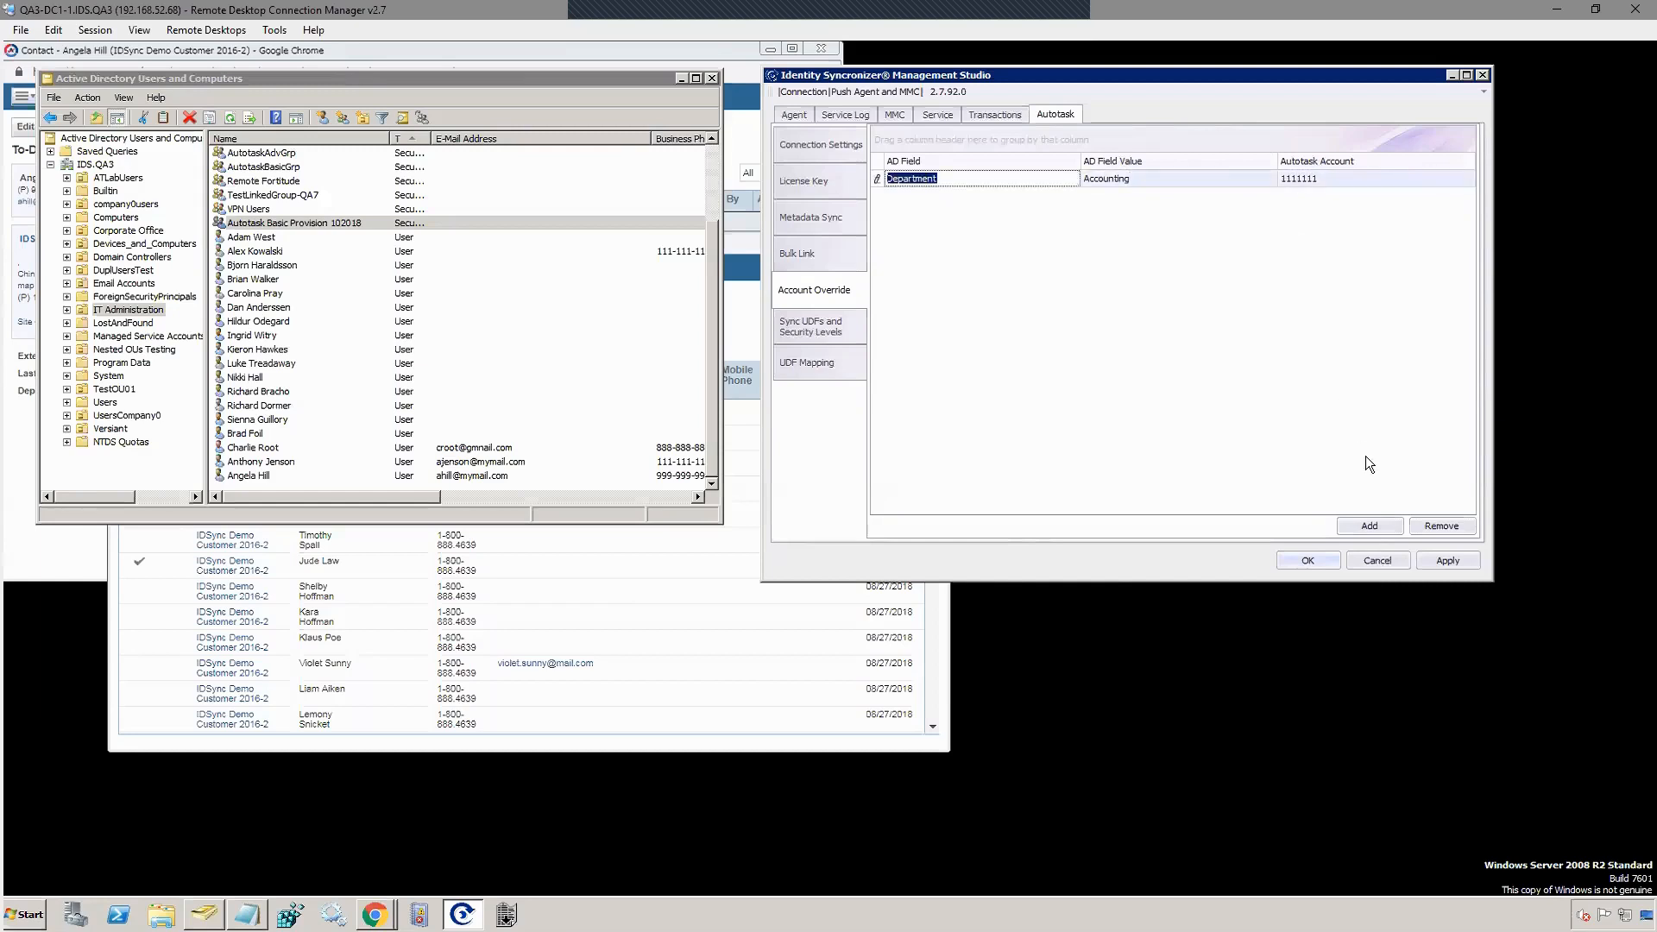
Step: Add a second Account Override row mapping Department IT to Autotask account 2222222
{"action": "left_click", "coordinate": [1369, 527]}
{"action": "left_click", "coordinate": [936, 195]}
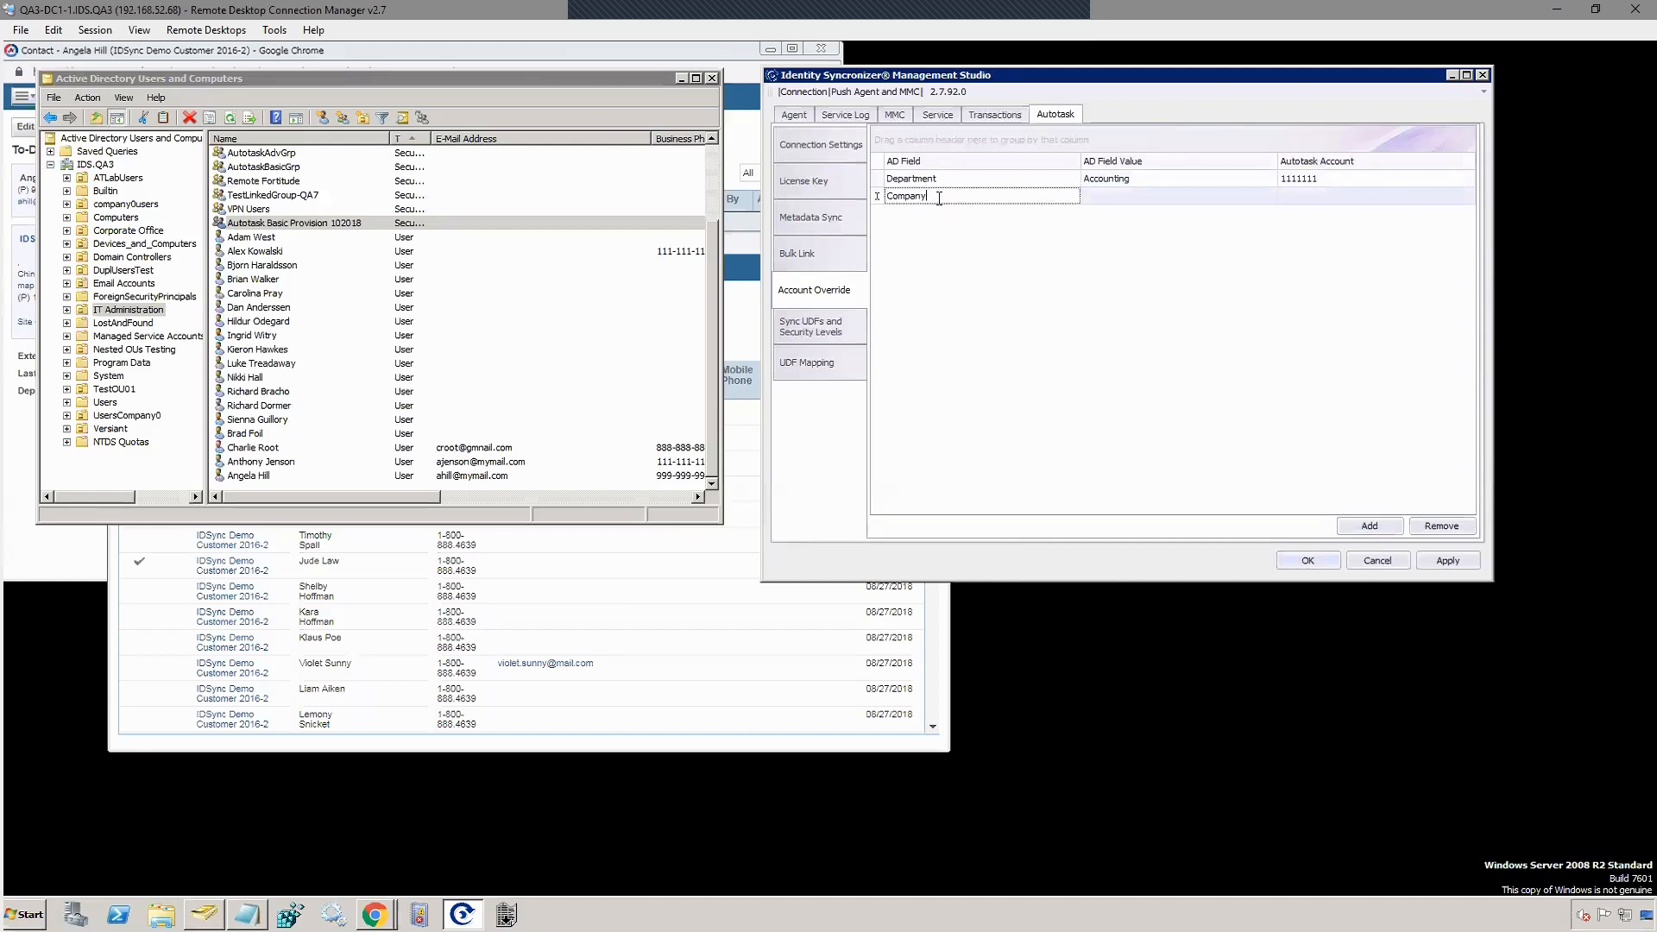
{"action": "type", "text": "Department"}
{"action": "key", "text": "Tab"}
{"action": "type", "text": "IT"}
{"action": "key", "text": "Tab"}
{"action": "type", "text": "2222"}
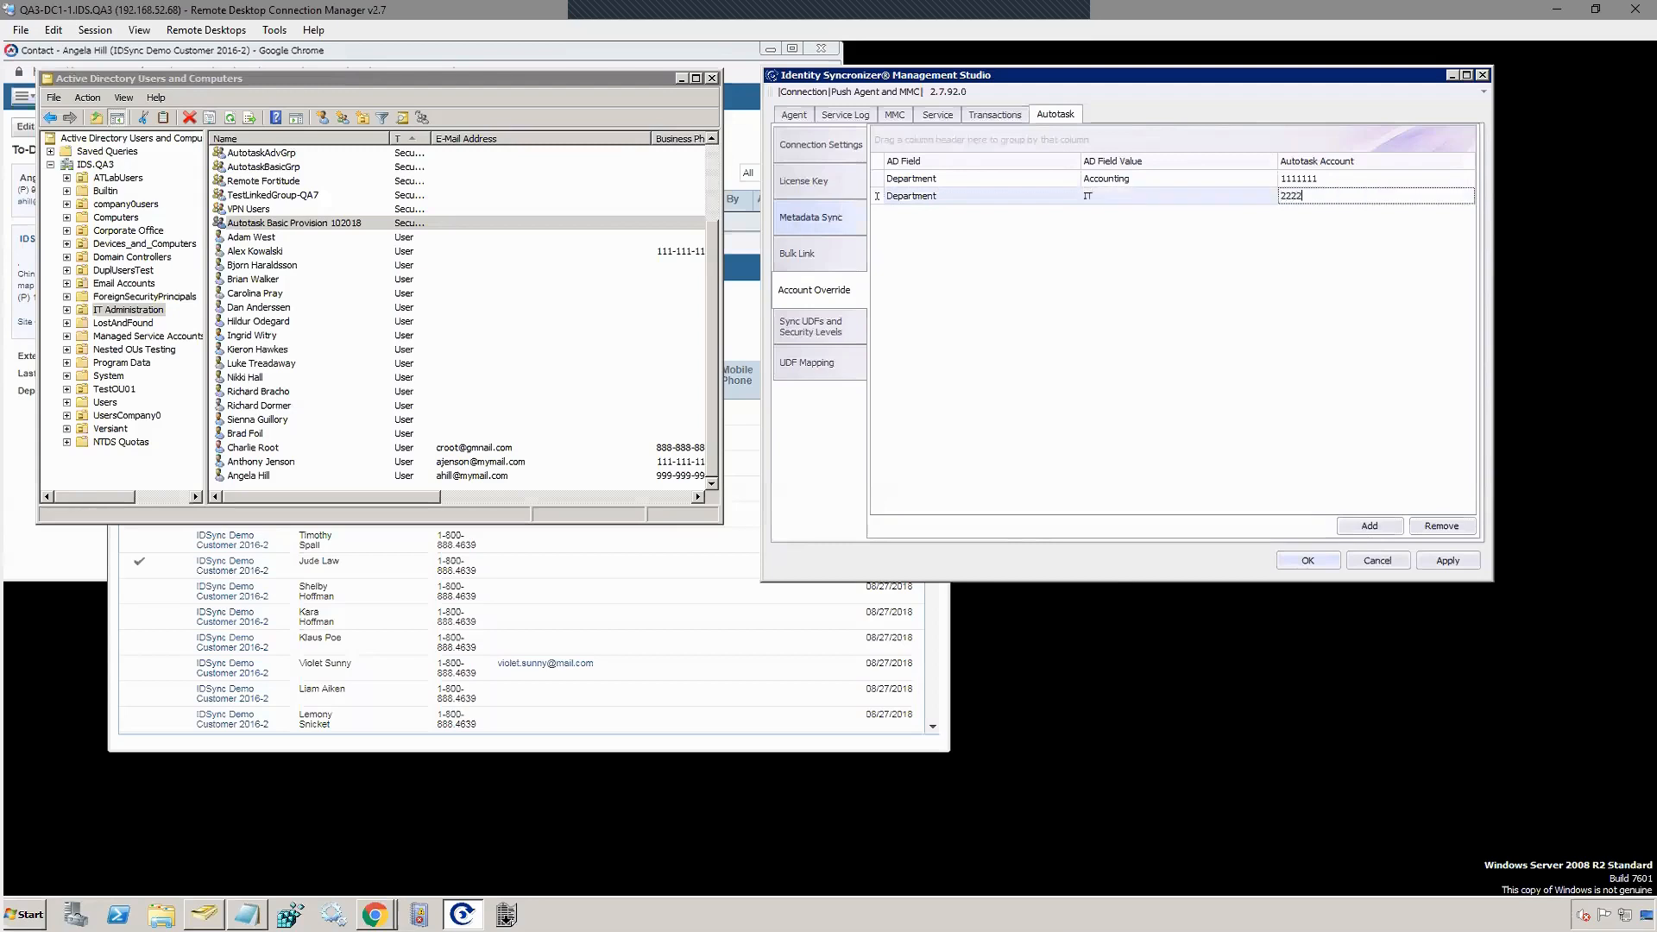
{"action": "type", "text": "222"}
{"action": "key", "text": "Tab"}
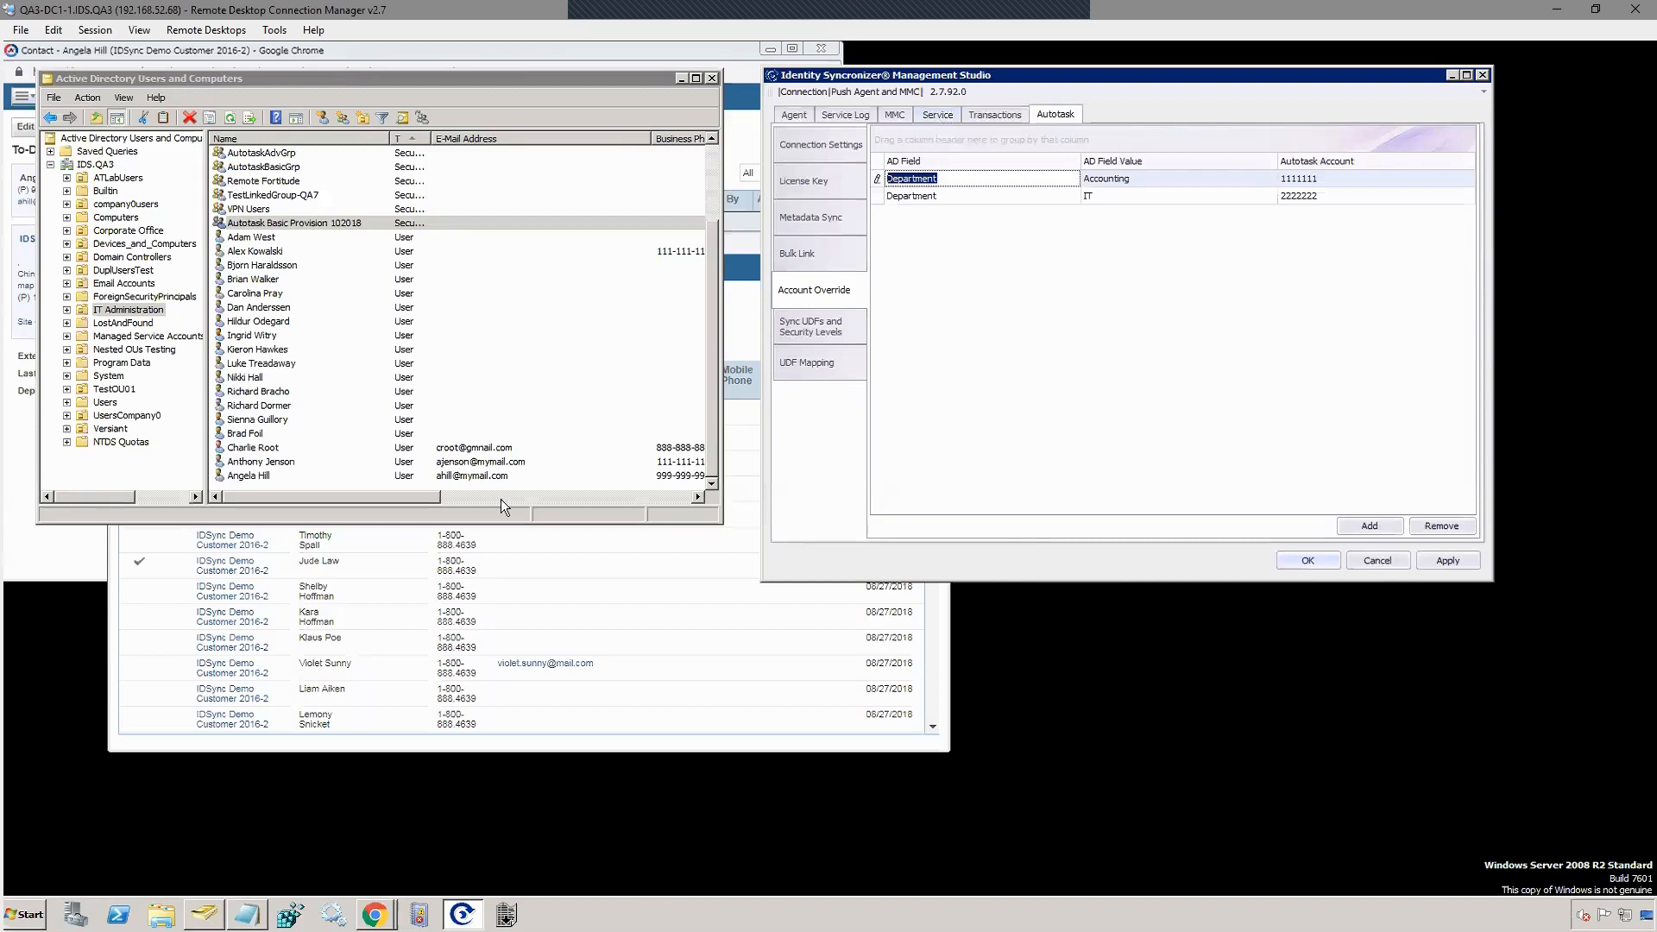
Step: Open the dated service log in C:\Program Files\Identity Syncronizer and scroll through it
{"action": "left_click", "coordinate": [160, 915]}
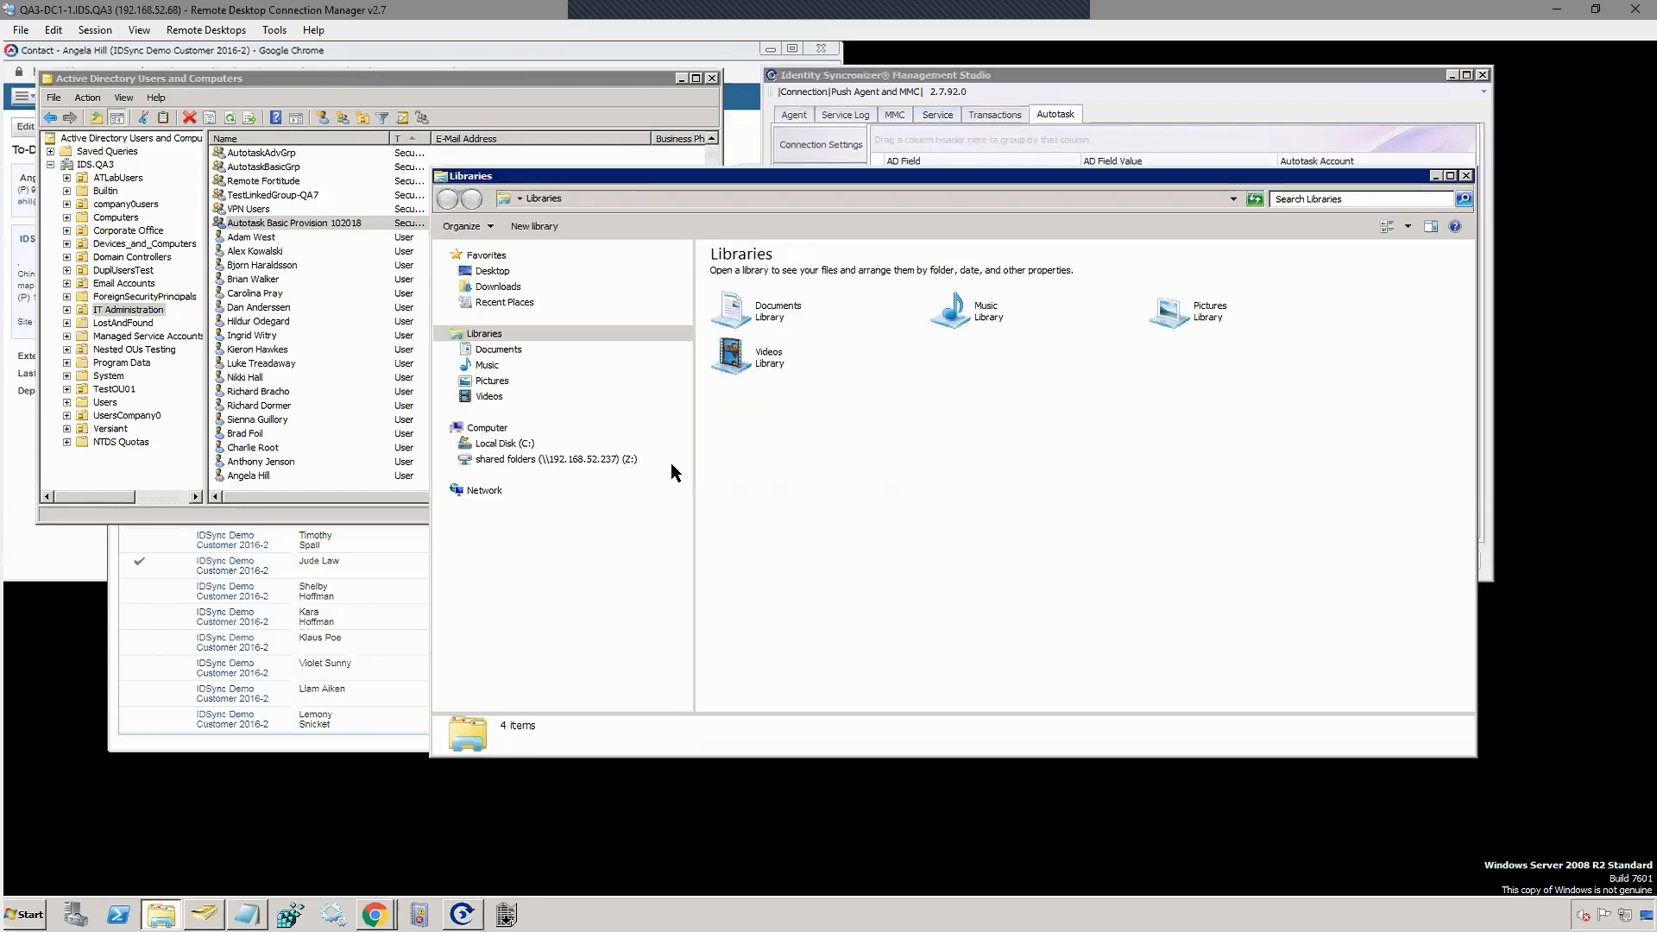
{"action": "left_click", "coordinate": [505, 444]}
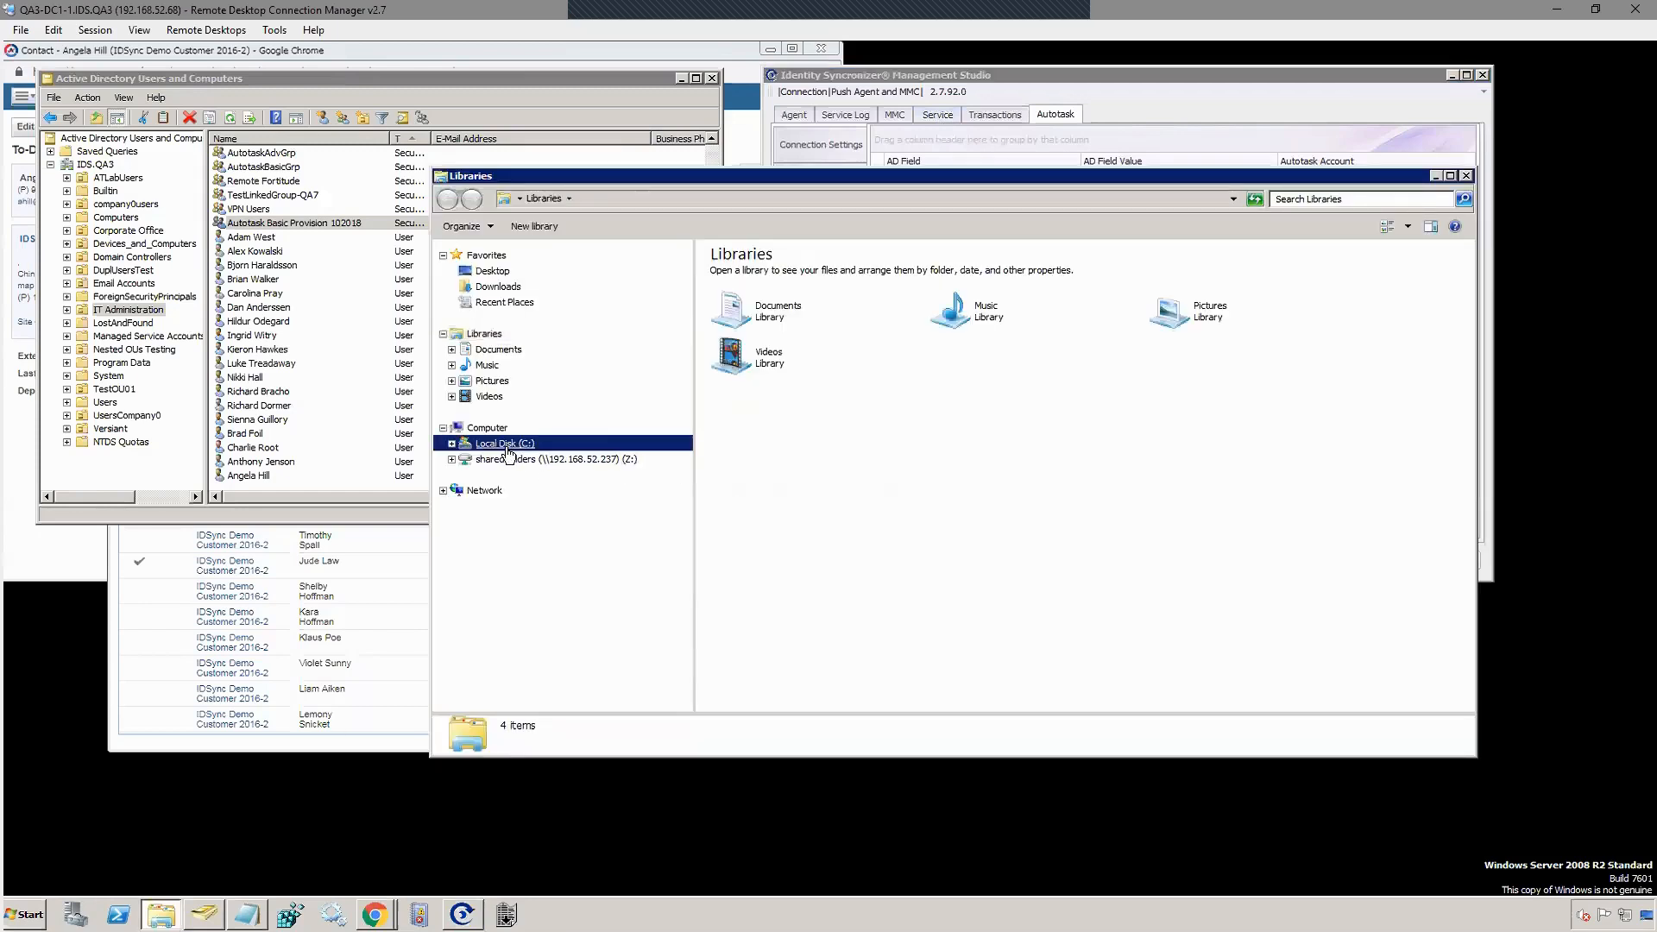
{"action": "double_click", "coordinate": [764, 295]}
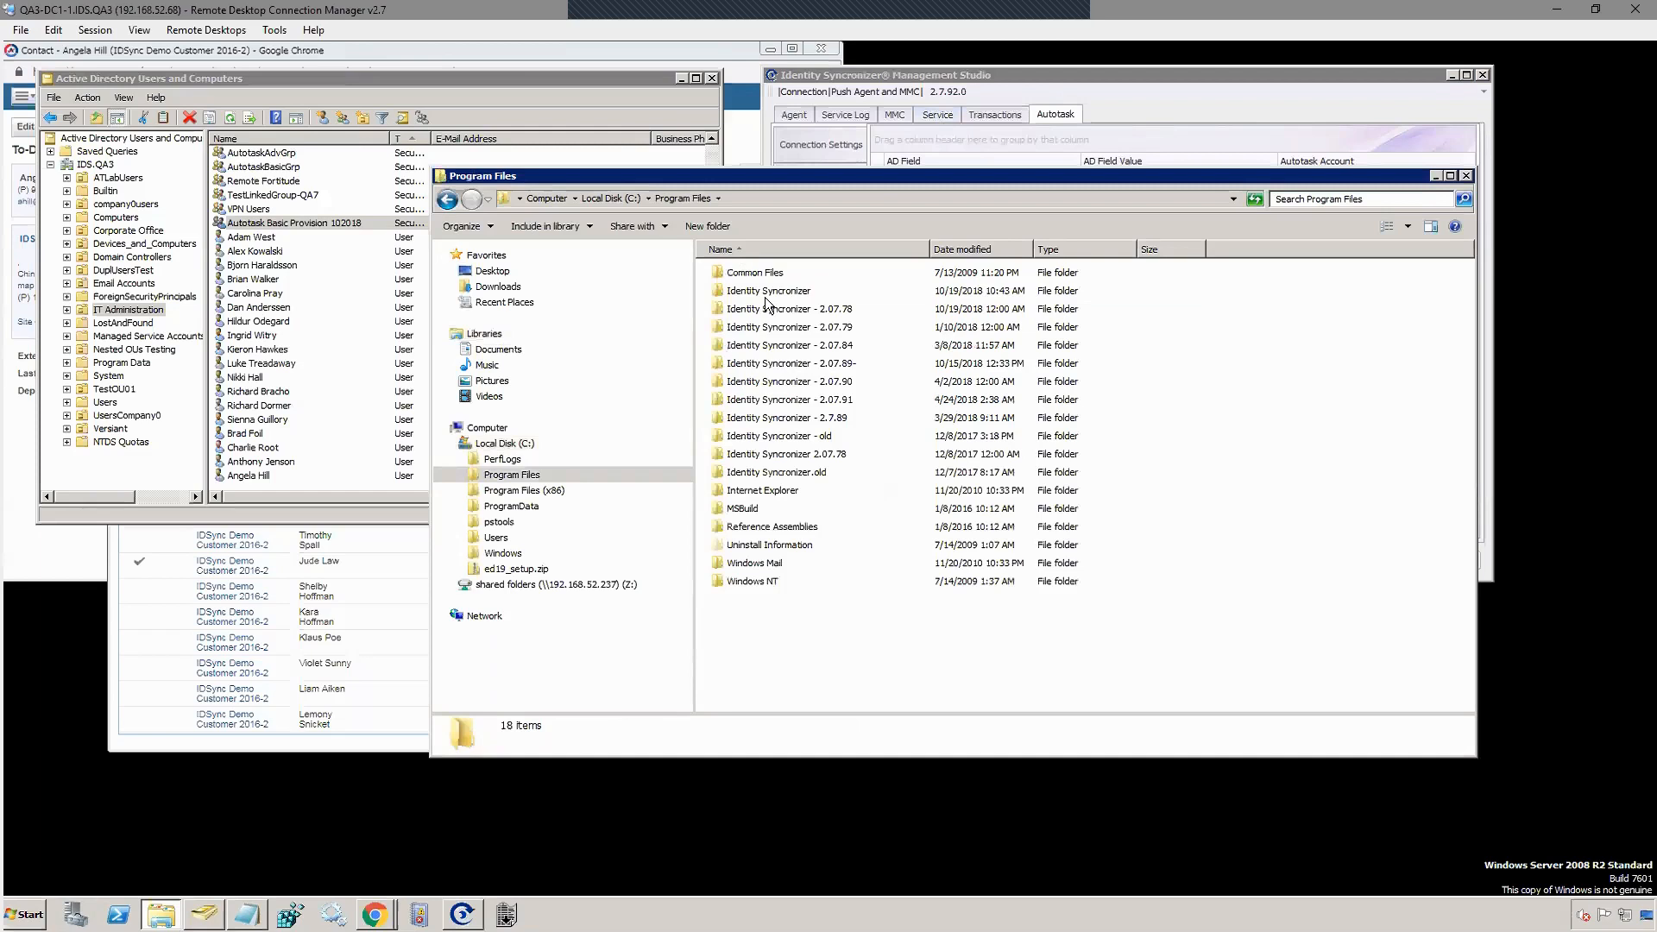
{"action": "double_click", "coordinate": [765, 293]}
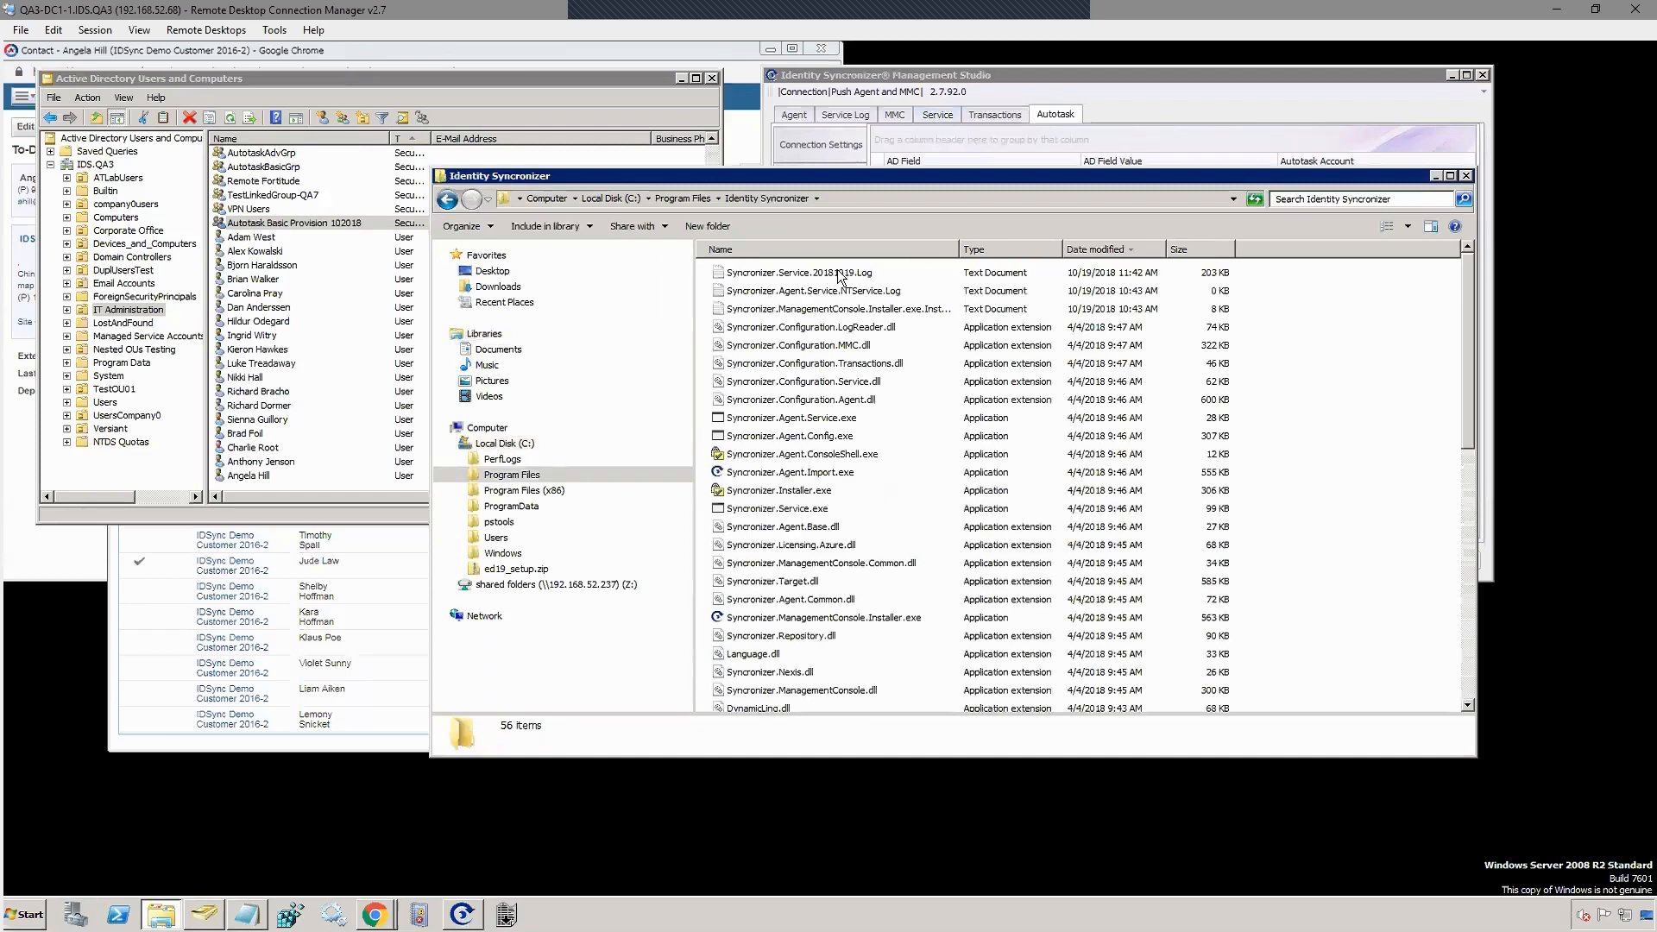
{"action": "double_click", "coordinate": [837, 275]}
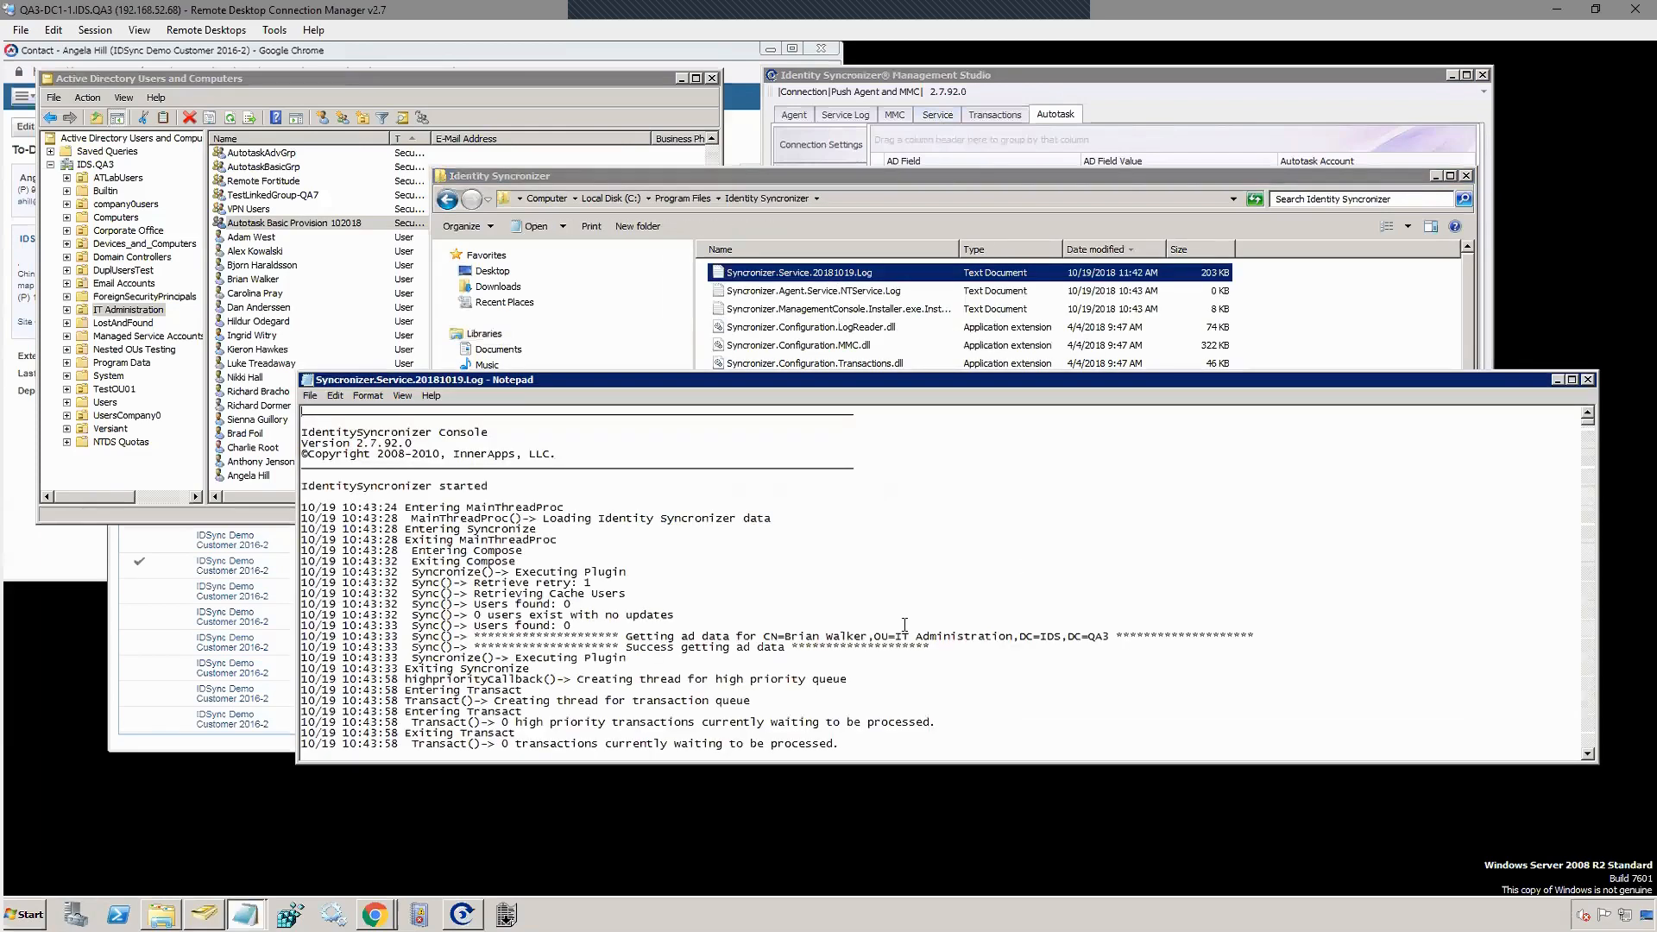
{"action": "scroll", "coordinate": [904, 624], "scroll_direction": "down", "scroll_amount": 15}
{"action": "scroll", "coordinate": [904, 624], "scroll_direction": "down", "scroll_amount": 20}
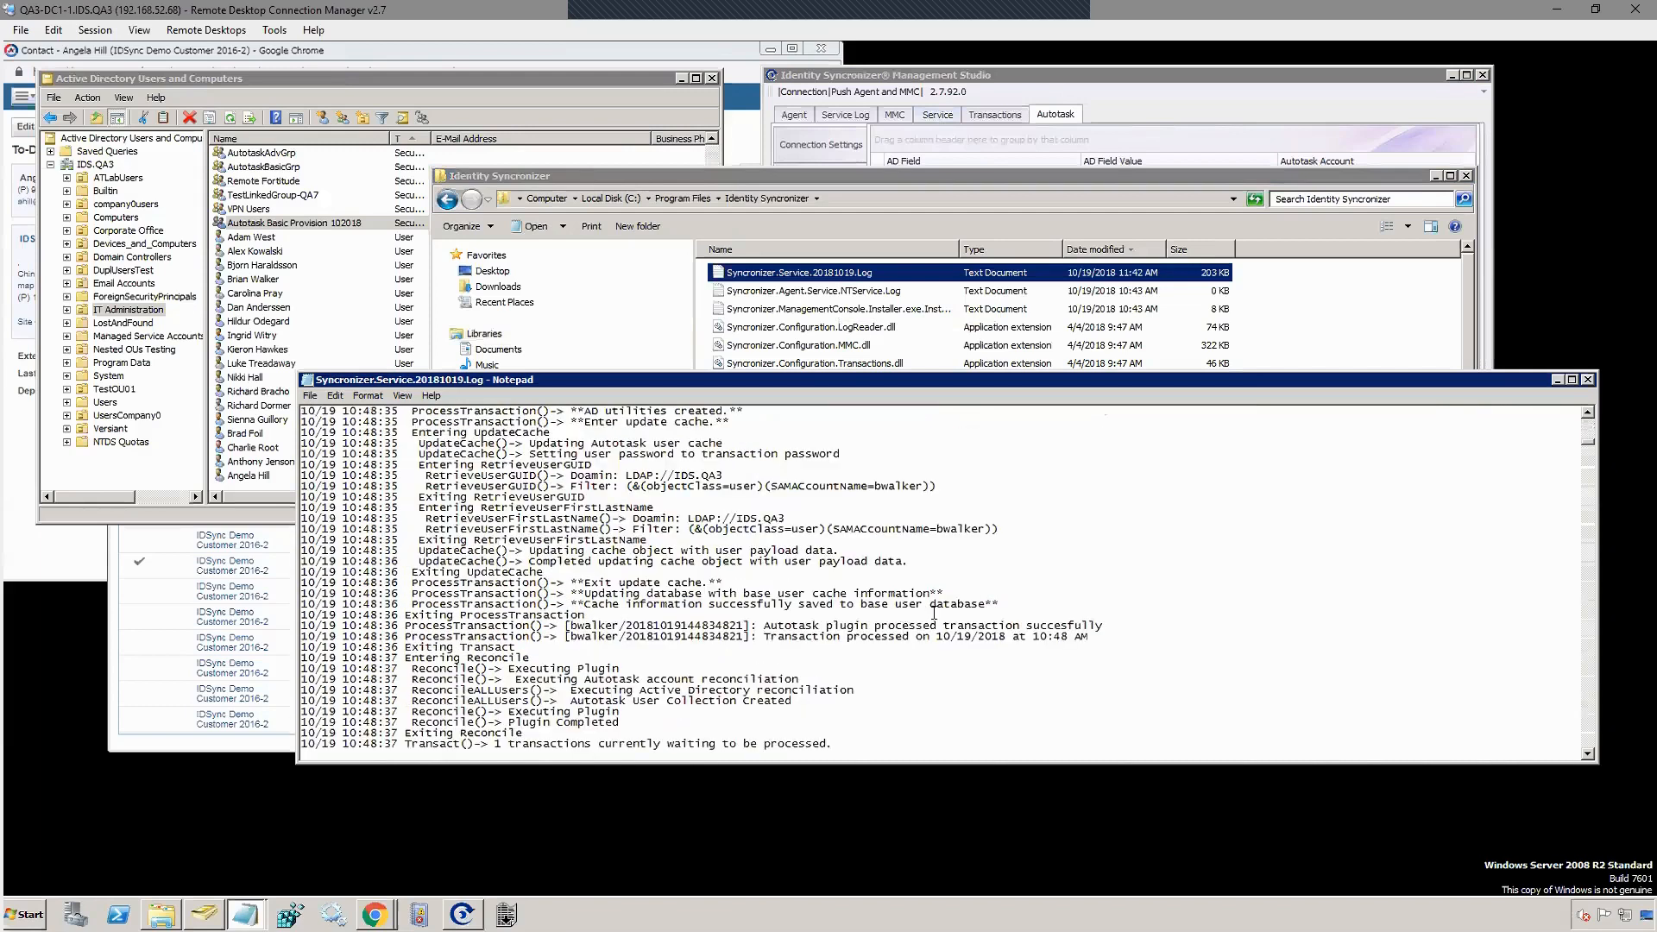
{"action": "scroll", "coordinate": [934, 613], "scroll_direction": "down", "scroll_amount": 8}
Step: Close the log and Explorer, then view the 14 processed transactions on the Transactions tab
{"action": "left_click", "coordinate": [1588, 380]}
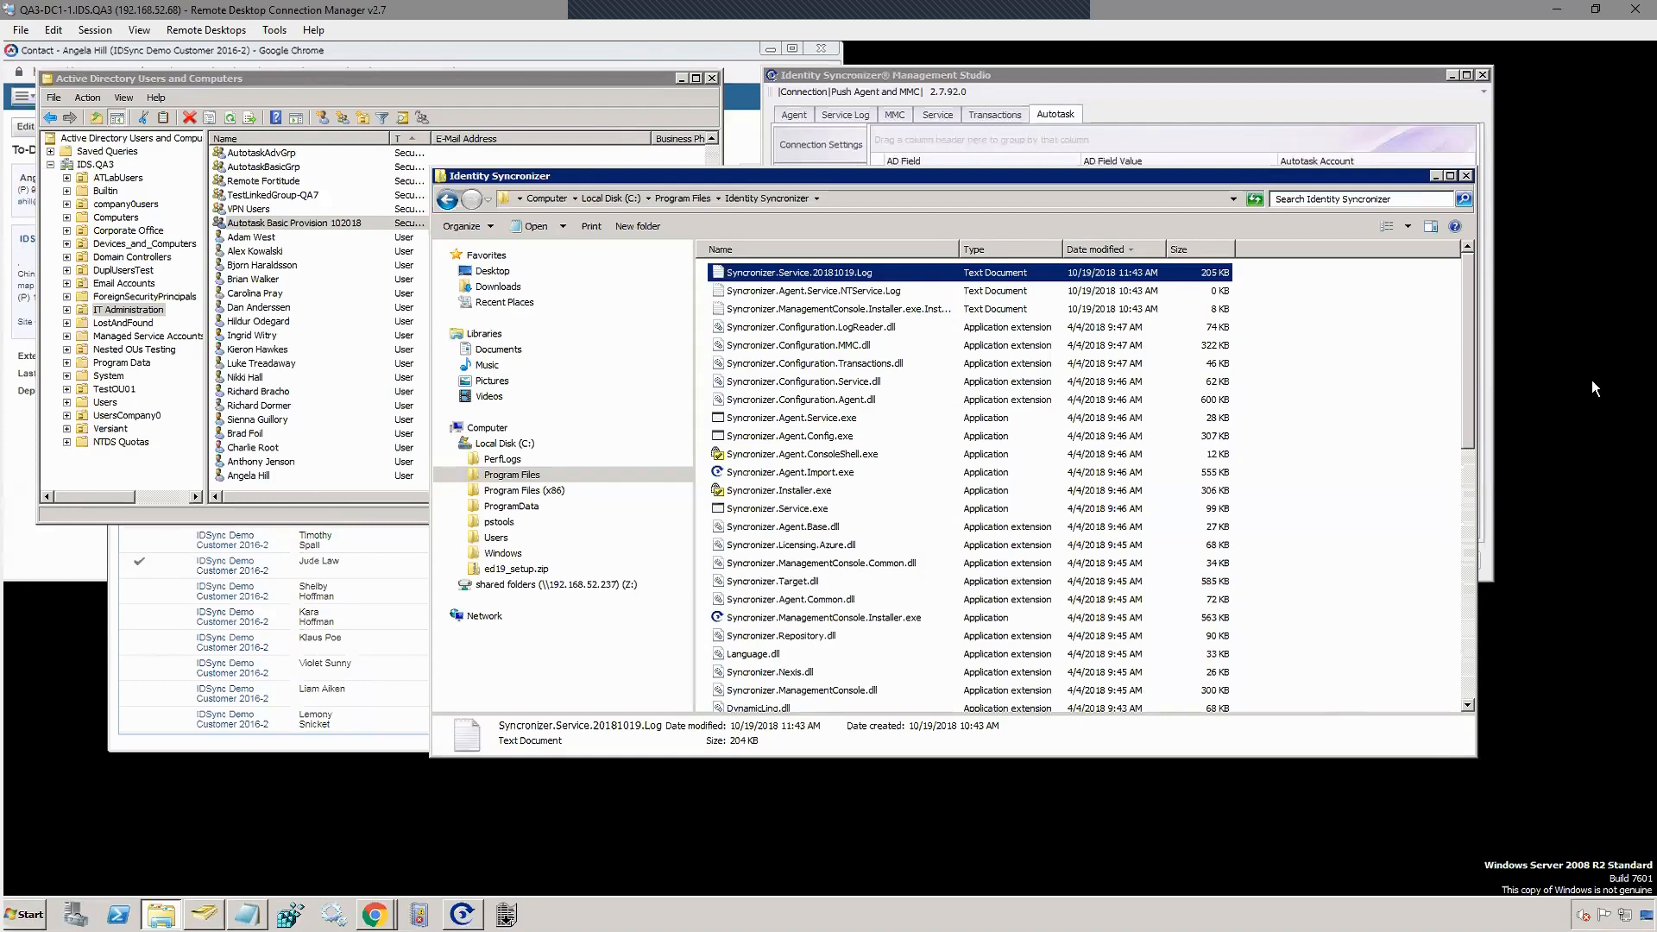
{"action": "left_click", "coordinate": [1435, 176]}
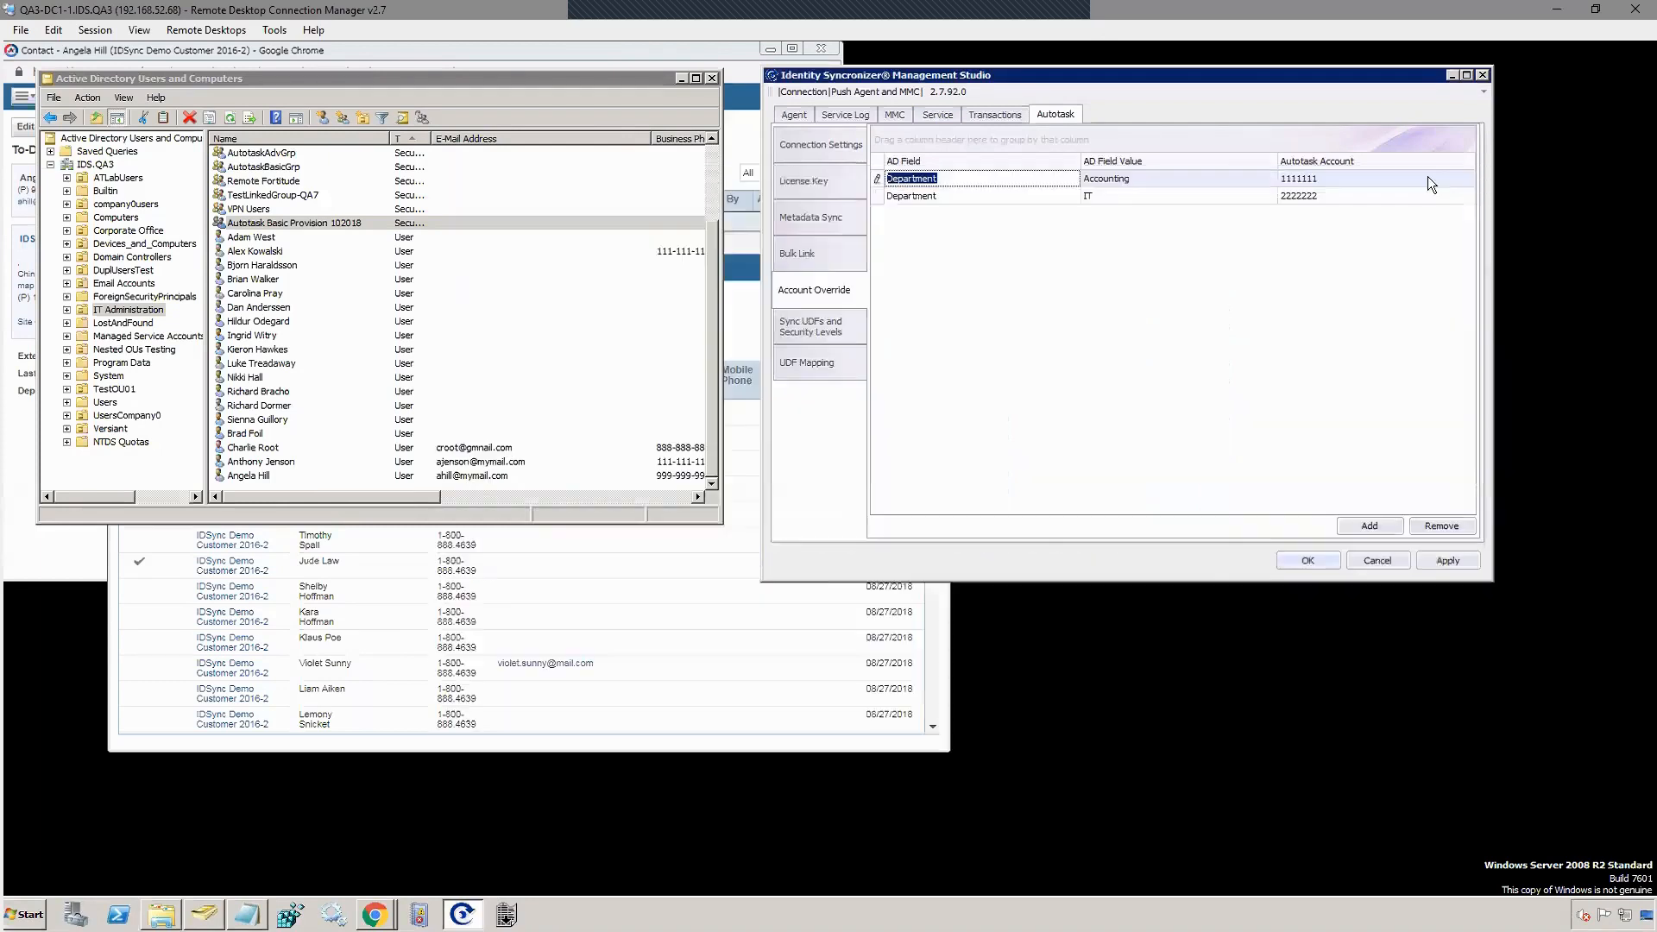
{"action": "left_click", "coordinate": [1001, 118]}
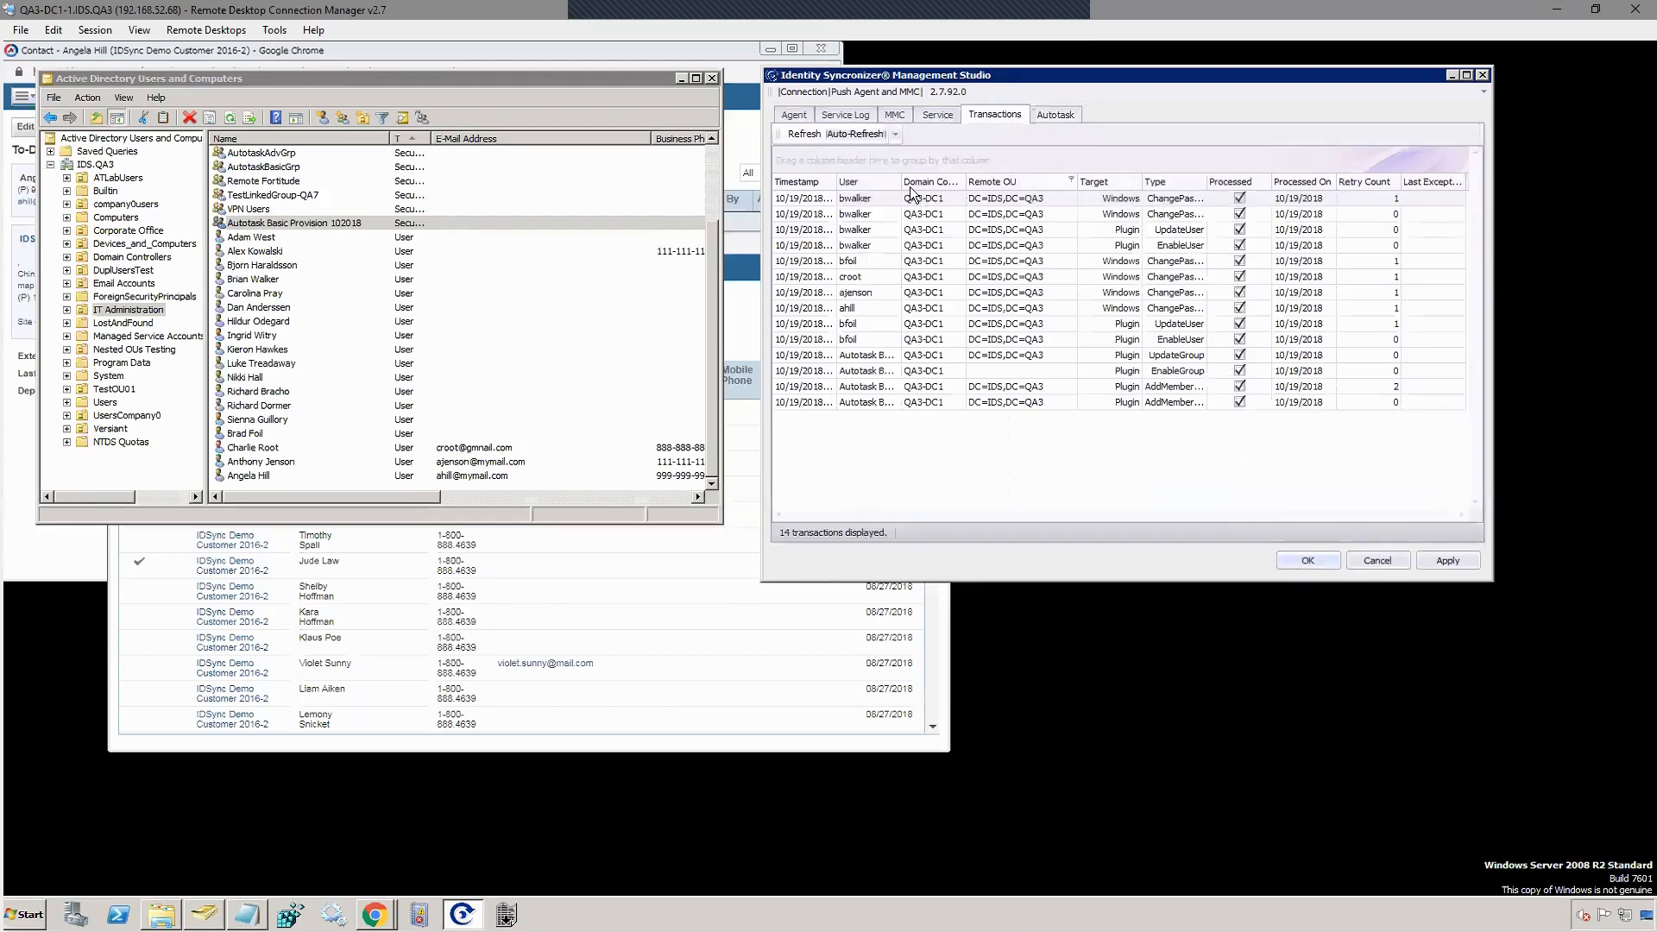